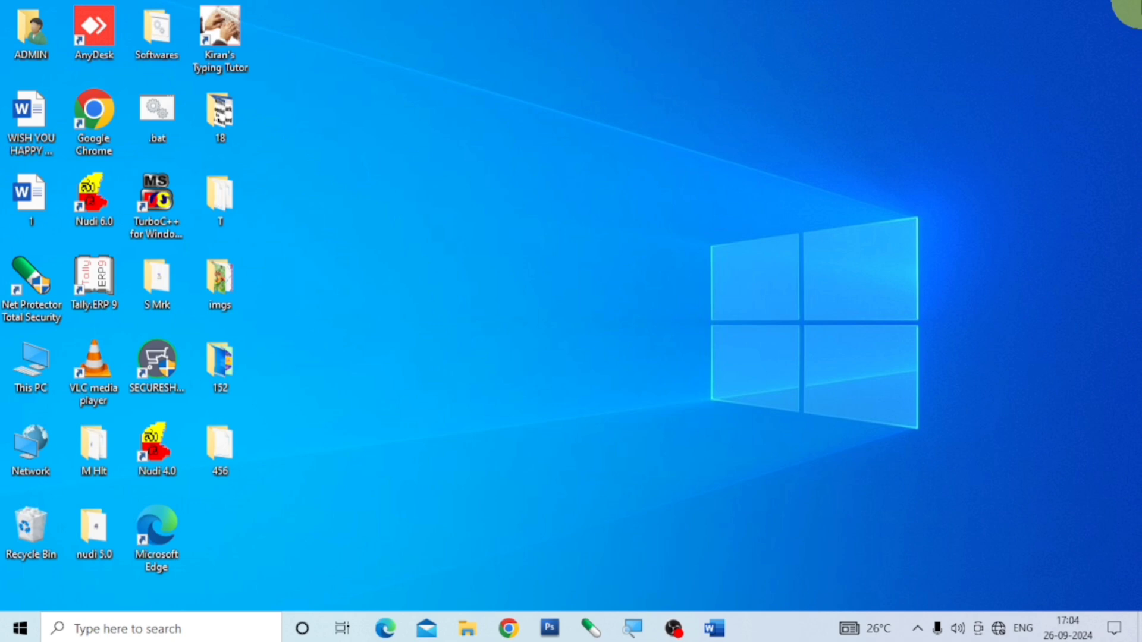
Open Word with a new blank document and look through the available WordArt styles.
click(715, 629)
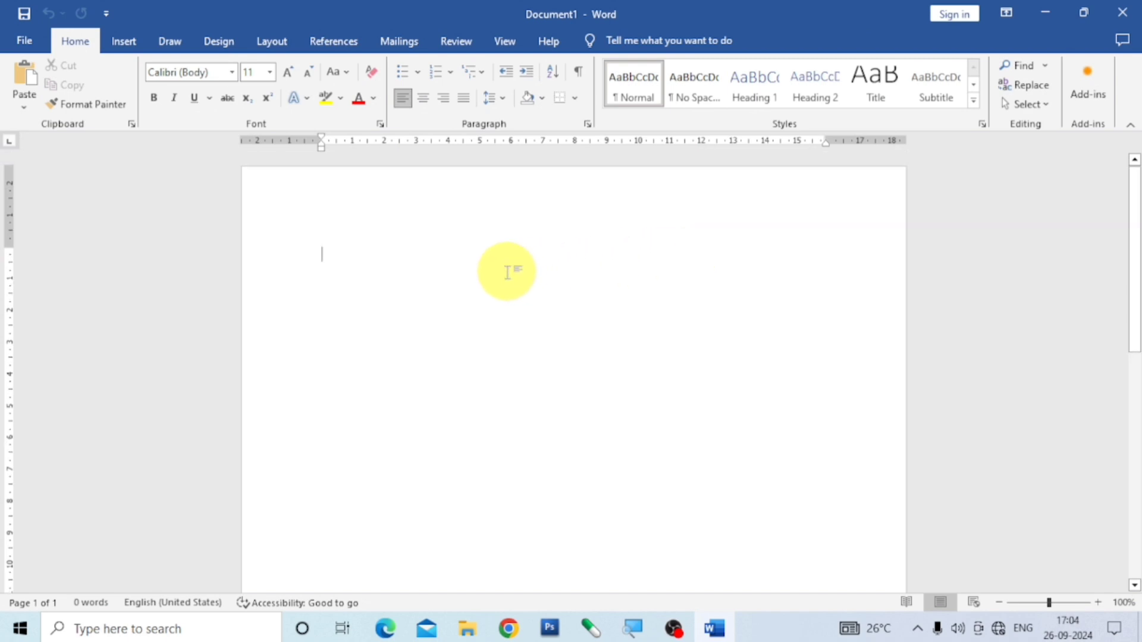
click(128, 46)
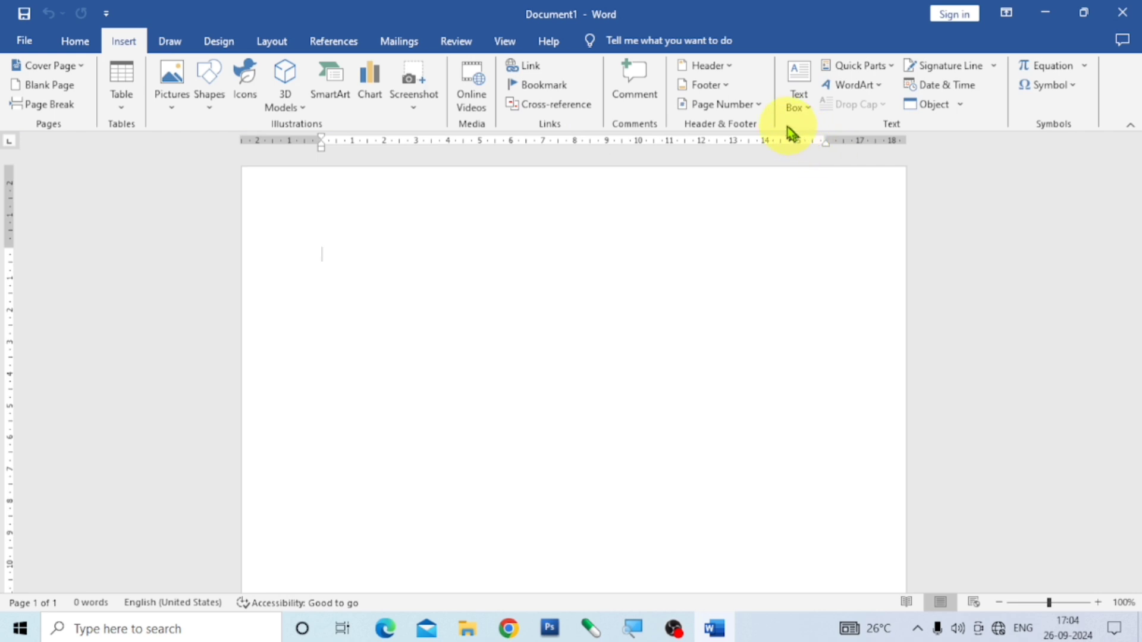
click(880, 89)
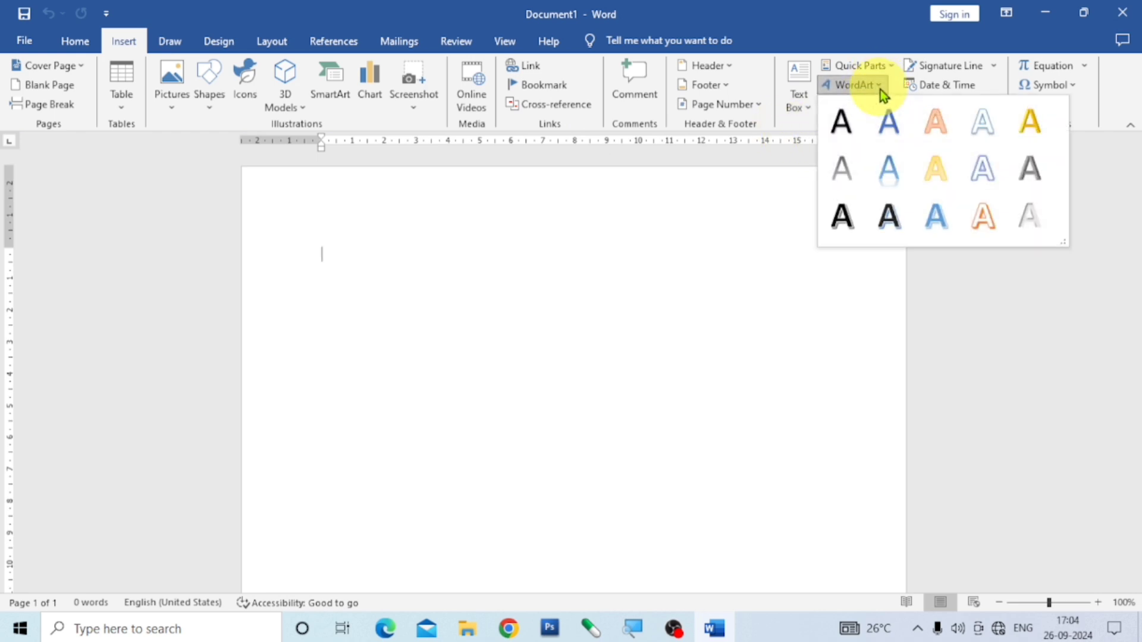
click(616, 362)
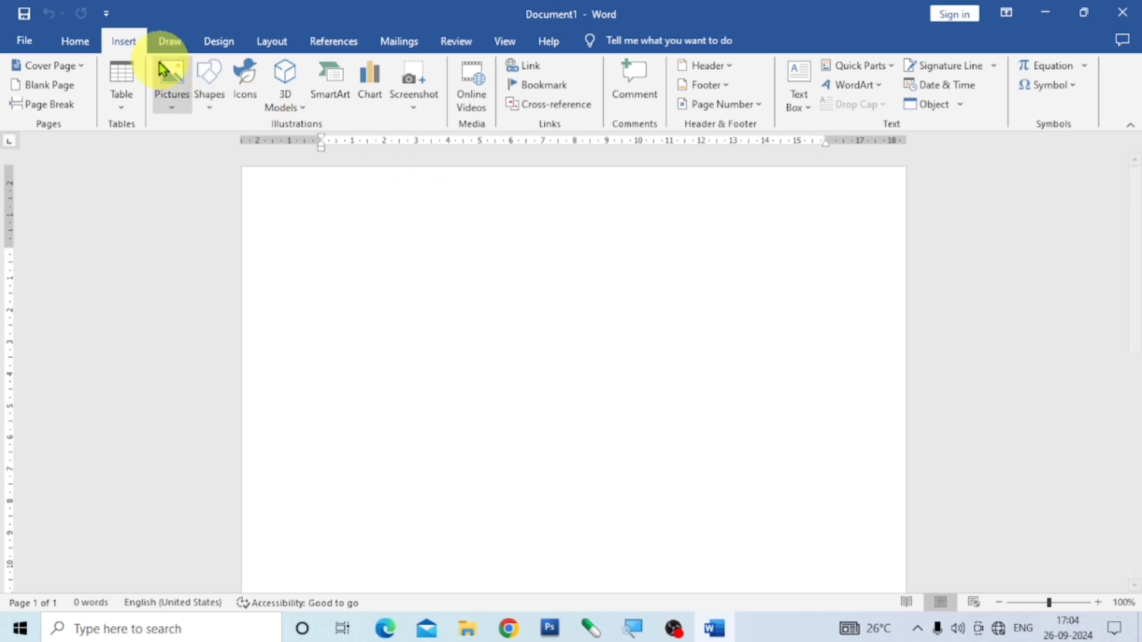
Insert the page1 border picture from the imgs folder on the desktop into the document.
click(173, 112)
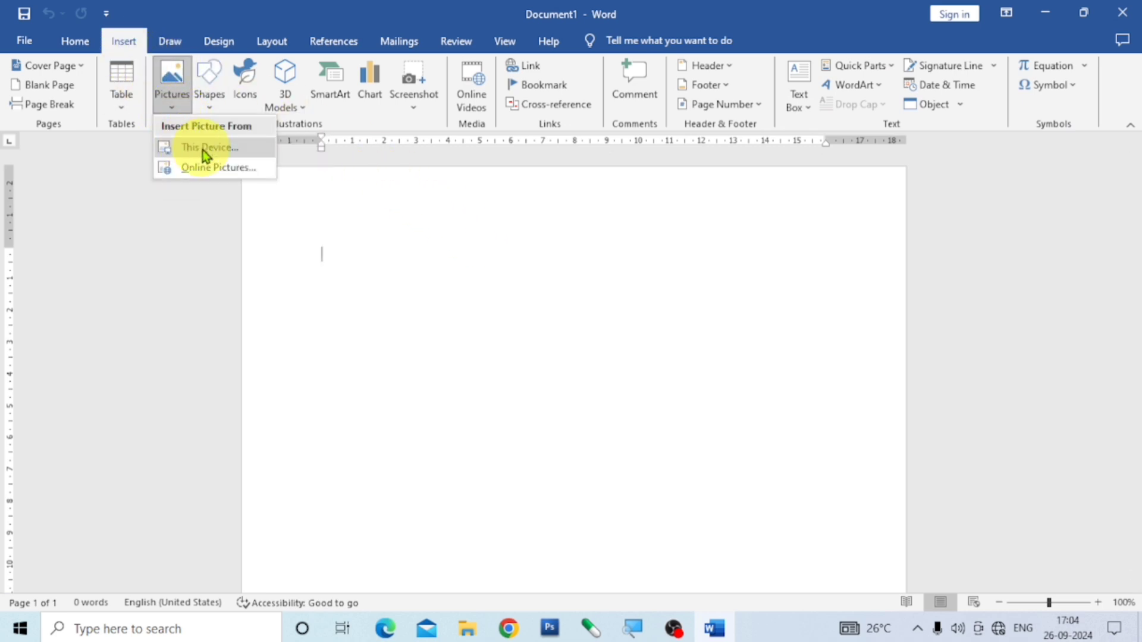
click(217, 152)
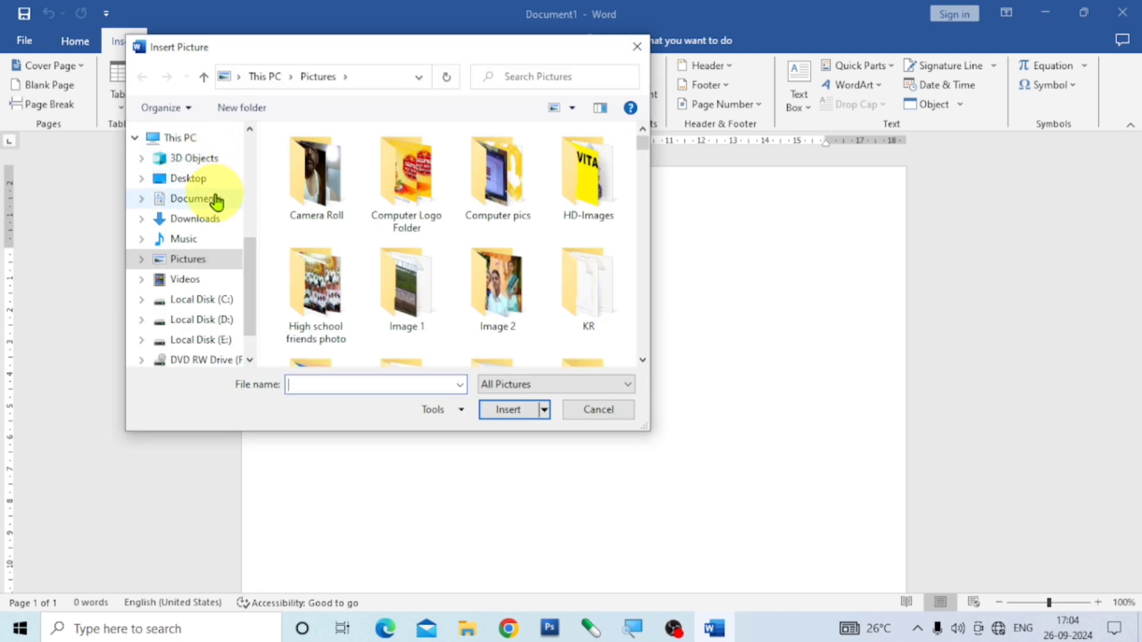
click(200, 180)
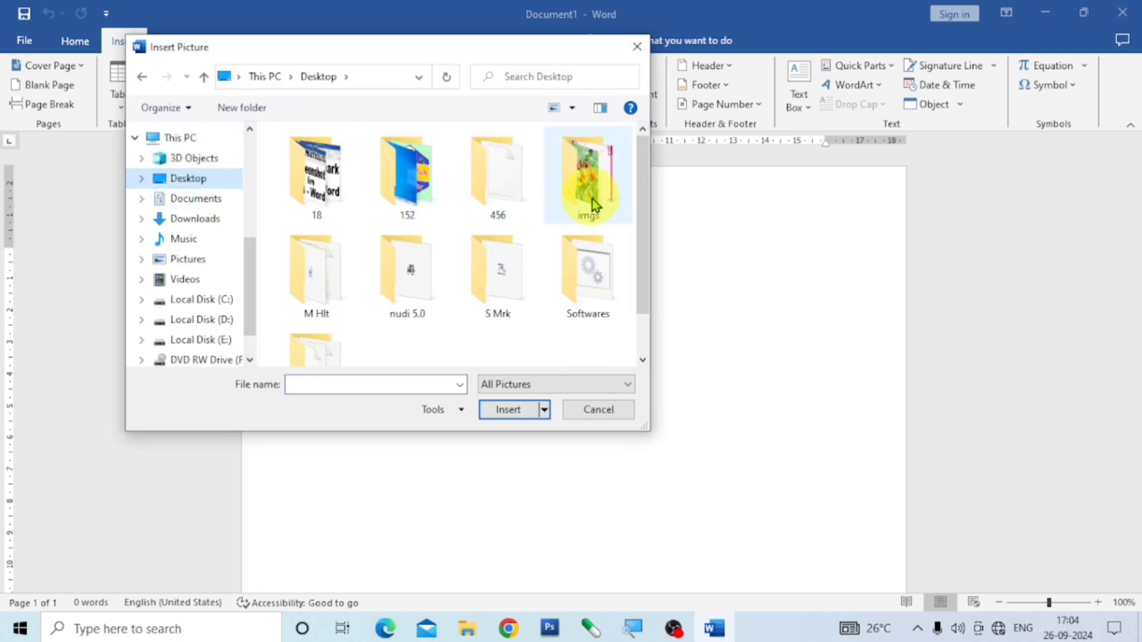
click(586, 179)
click(509, 409)
scroll(483, 336, down, 5)
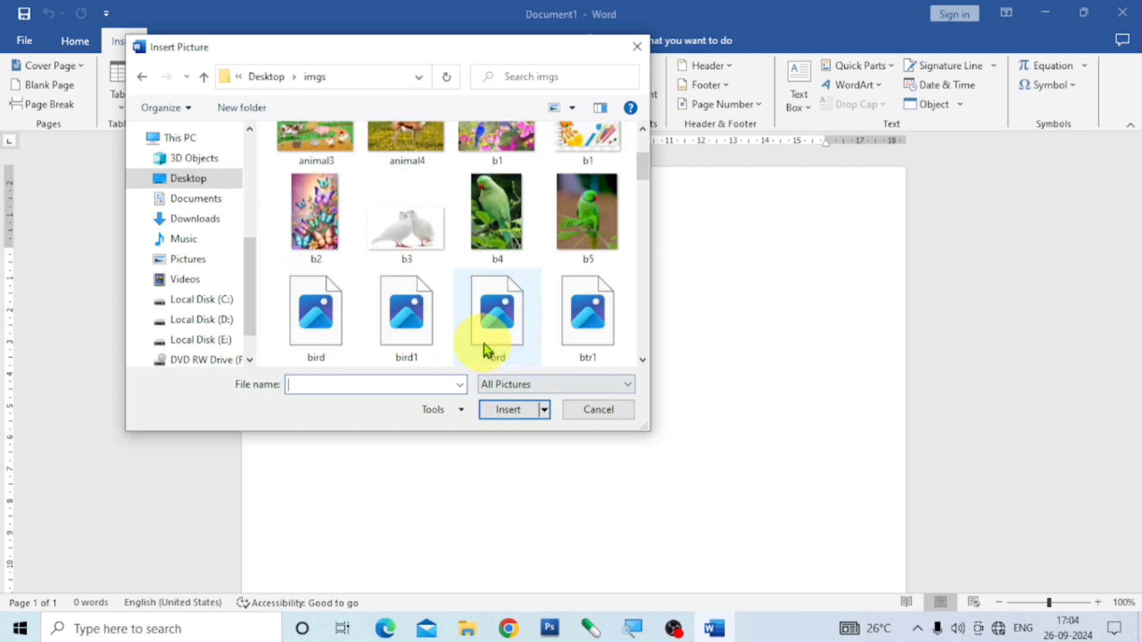
scroll(470, 333, down, 6)
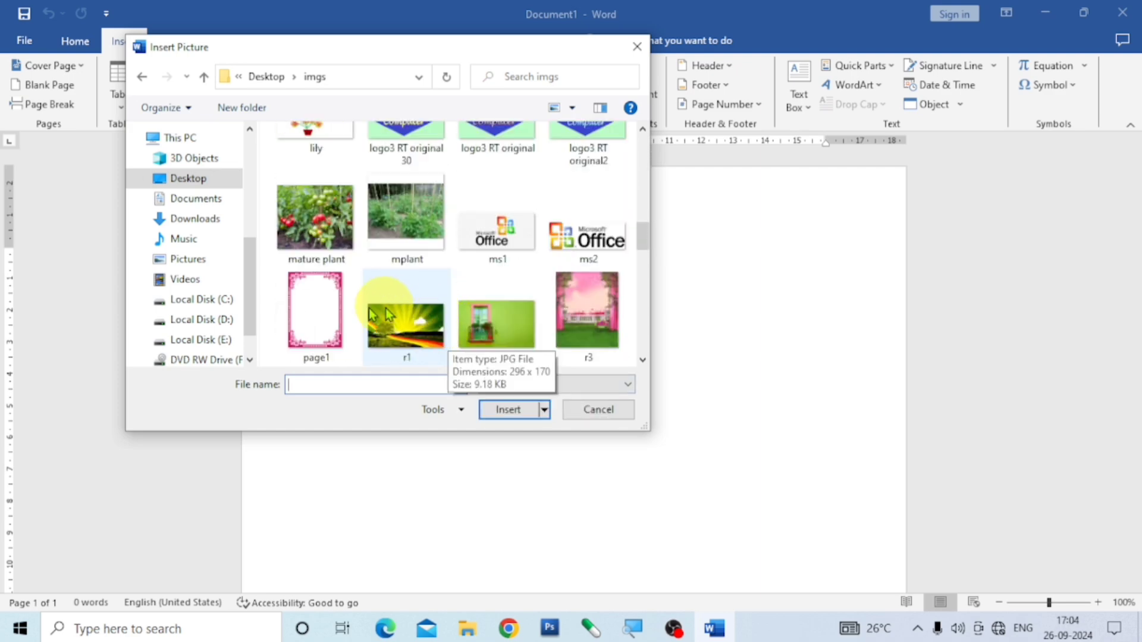
click(330, 311)
click(509, 409)
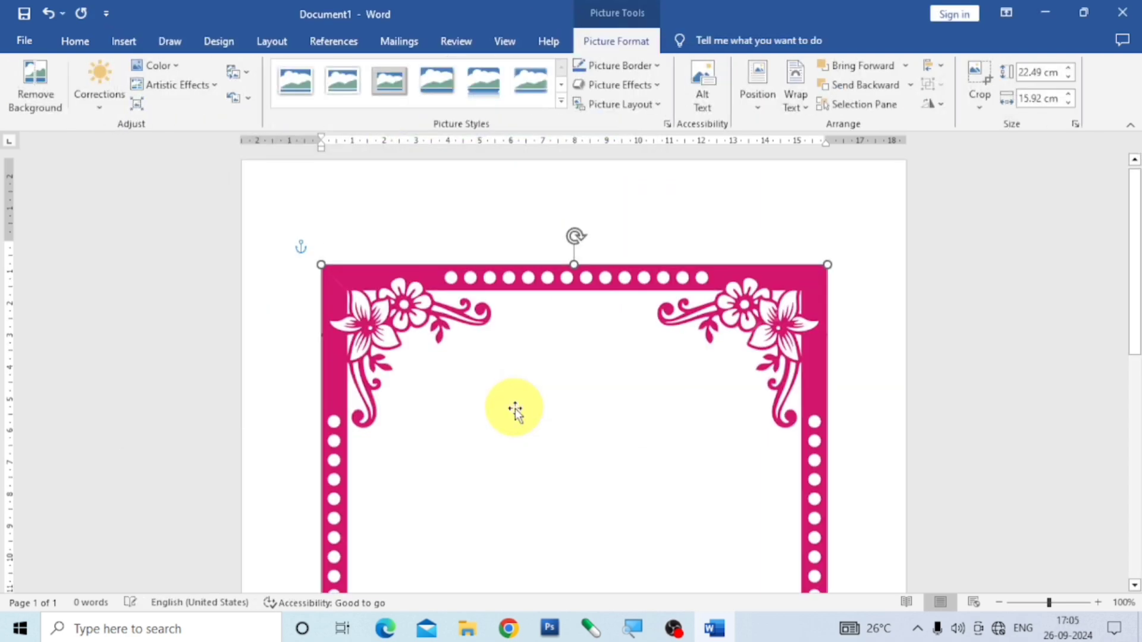
Give the border picture a preset position at the top margin, then move it to the page's upper-left corner, making it about 22.62 cm high.
click(757, 106)
click(810, 223)
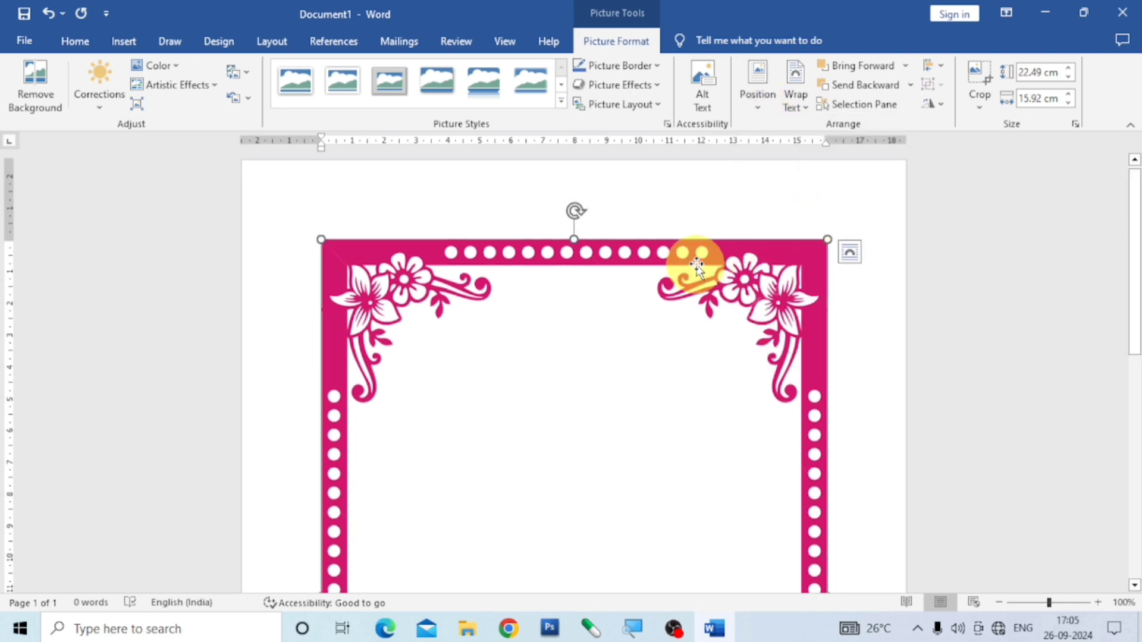
drag(693, 255, 616, 185)
drag(498, 161, 494, 155)
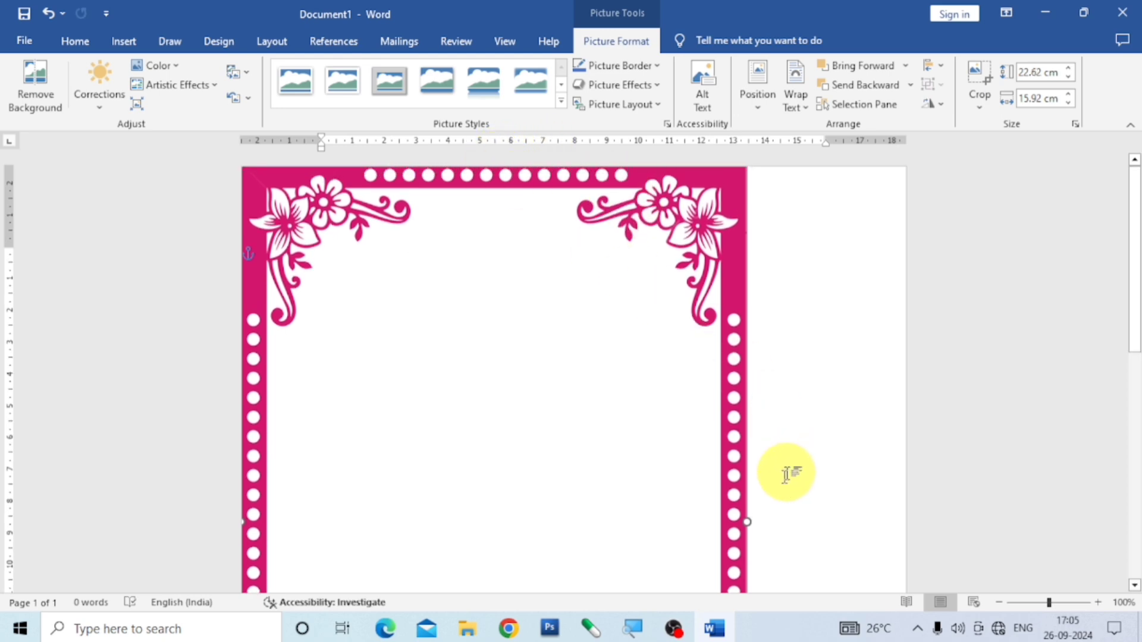
Stretch the border picture to cover the whole page, about 21.09 cm wide and 29.92 cm high.
drag(743, 522, 910, 530)
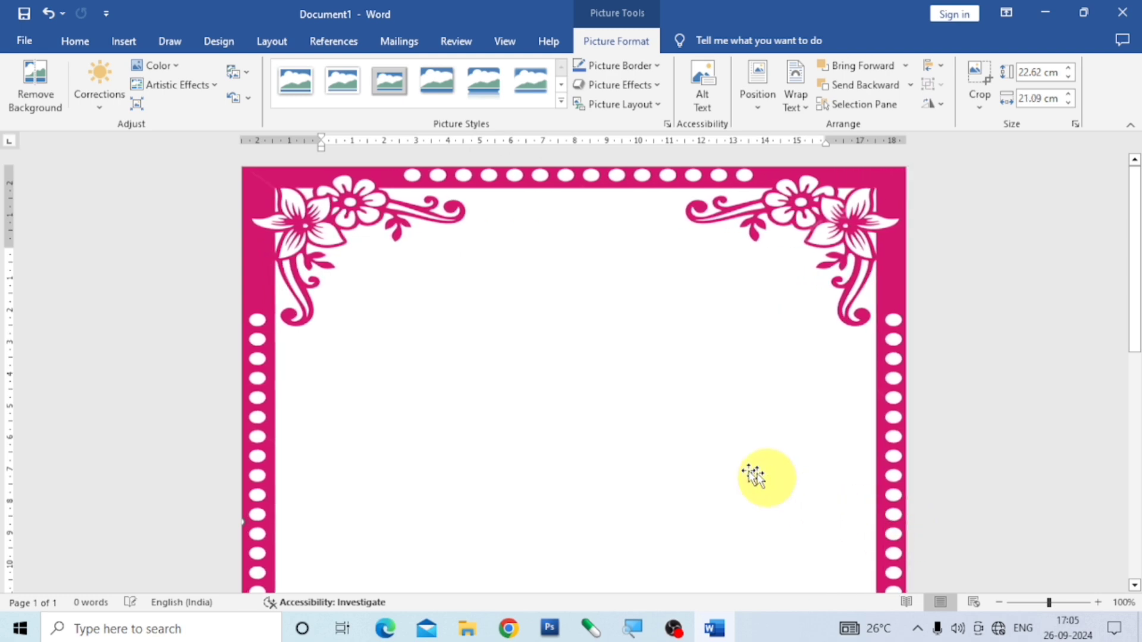
mouse_move(244, 522)
mouse_down()
mouse_move(234, 520)
mouse_move(243, 529)
mouse_up()
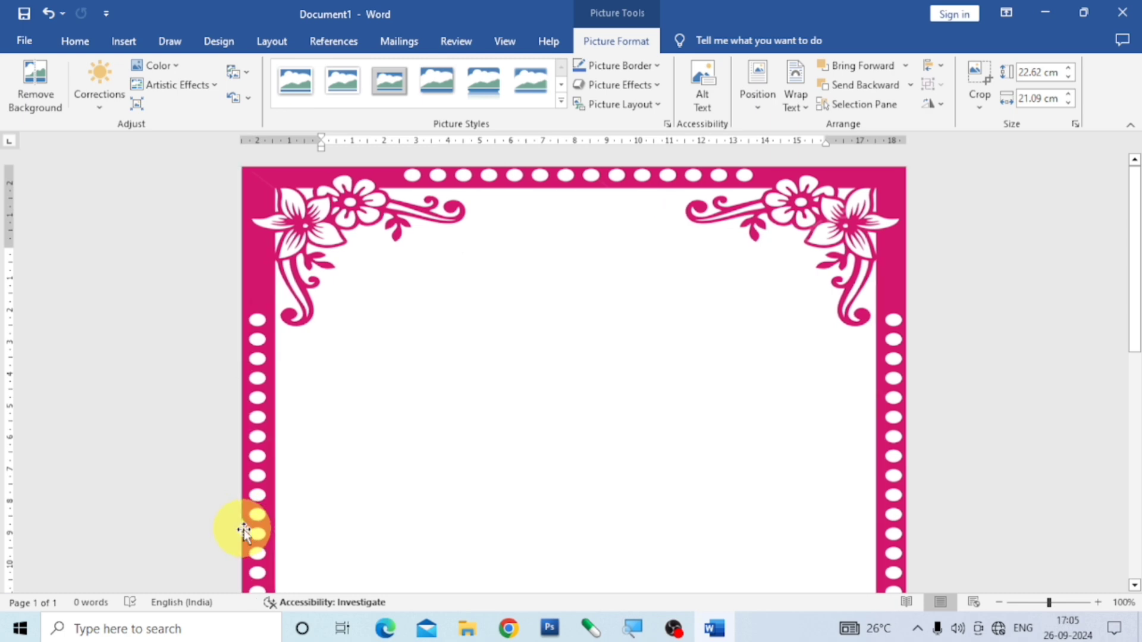
scroll(500, 512, down, 10)
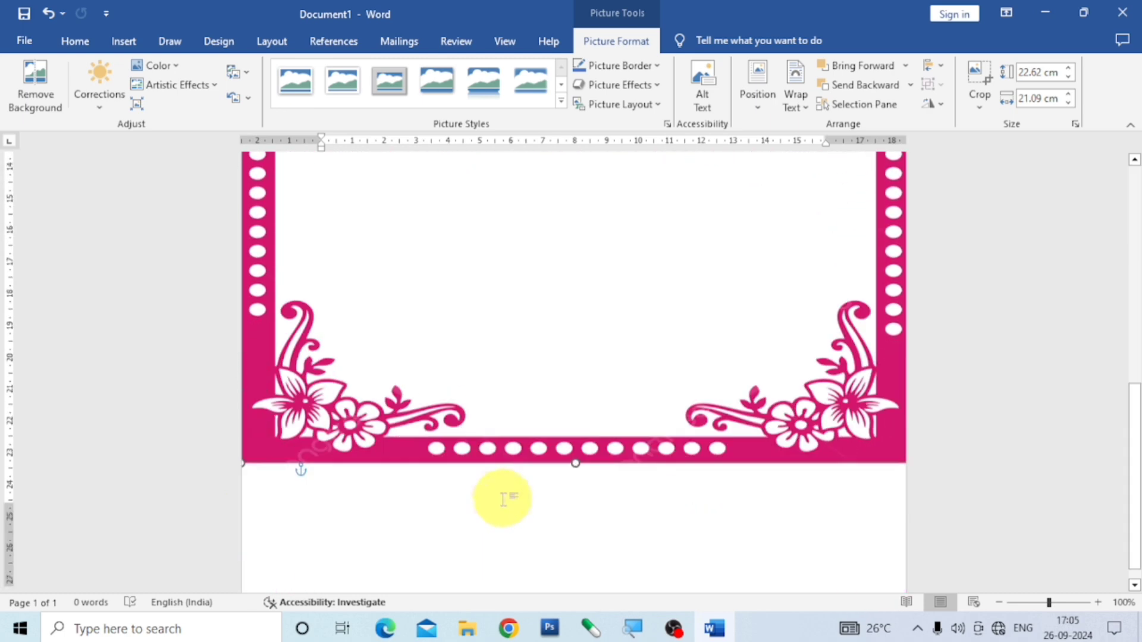
scroll(503, 499, down, 3)
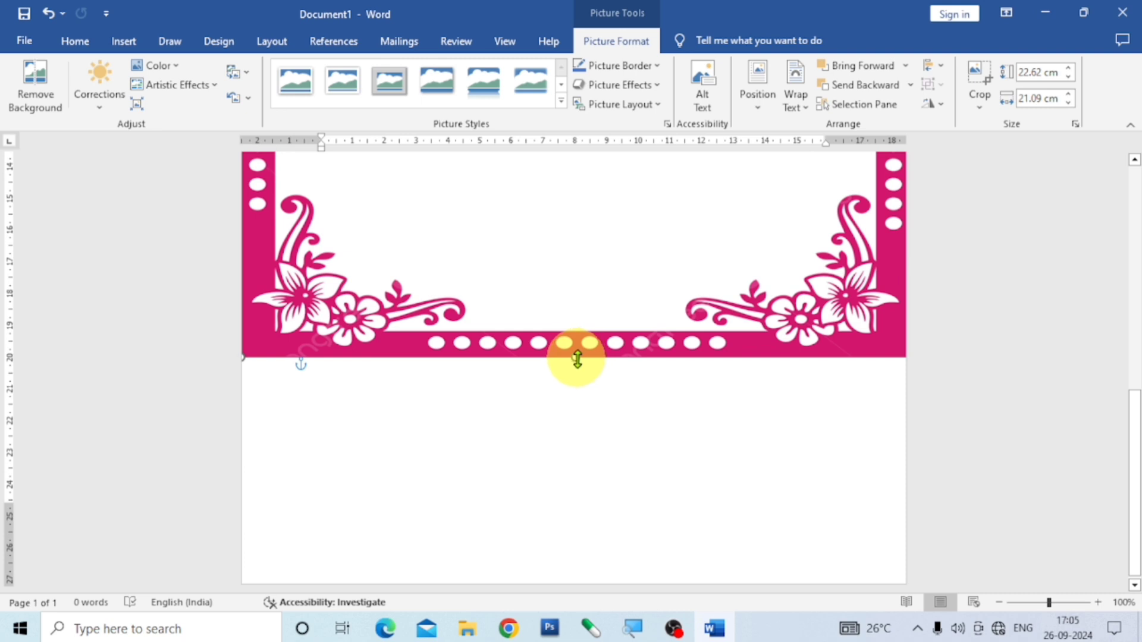
drag(577, 357, 547, 588)
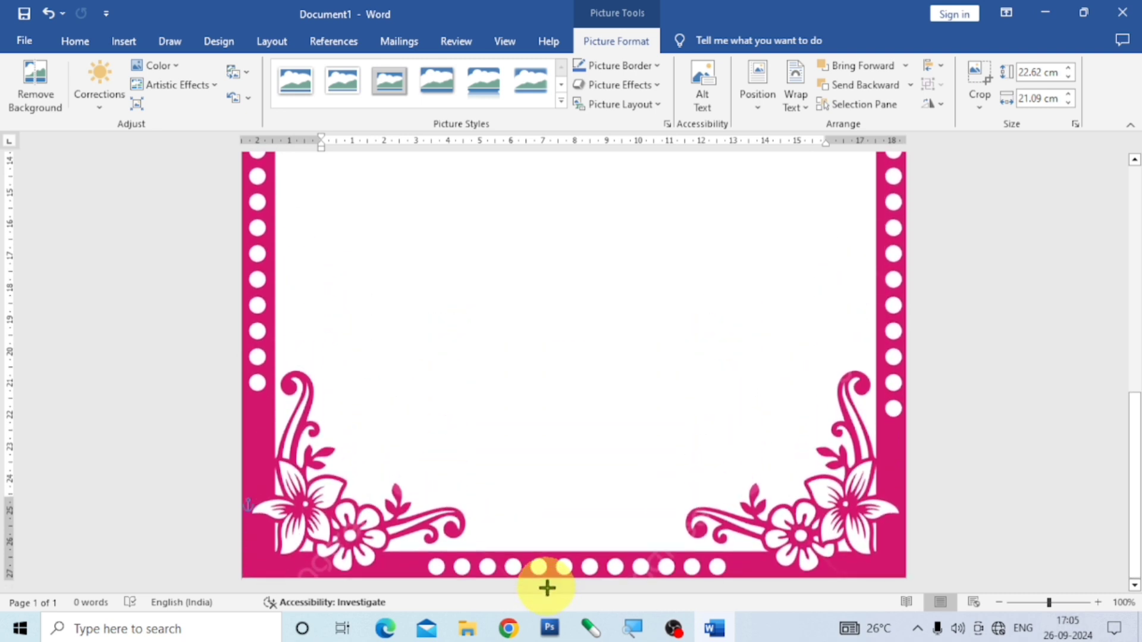
Brighten the border picture with the correction preset Brightness: +20%, Contrast: 0% (Normal).
scroll(732, 514, up, 5)
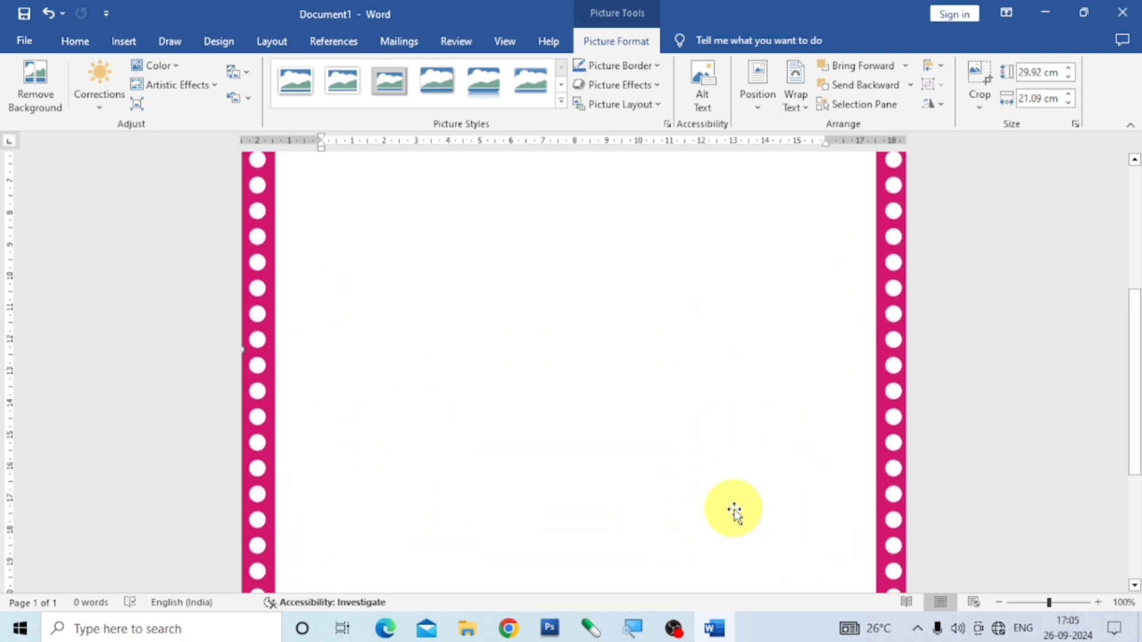
scroll(733, 510, up, 6)
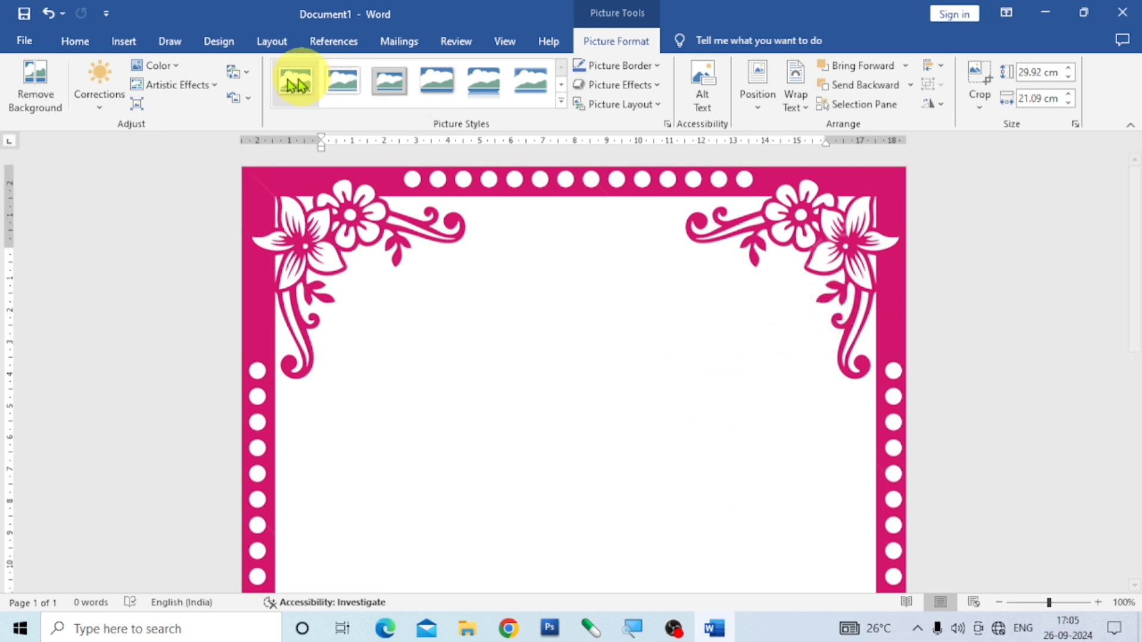
click(100, 108)
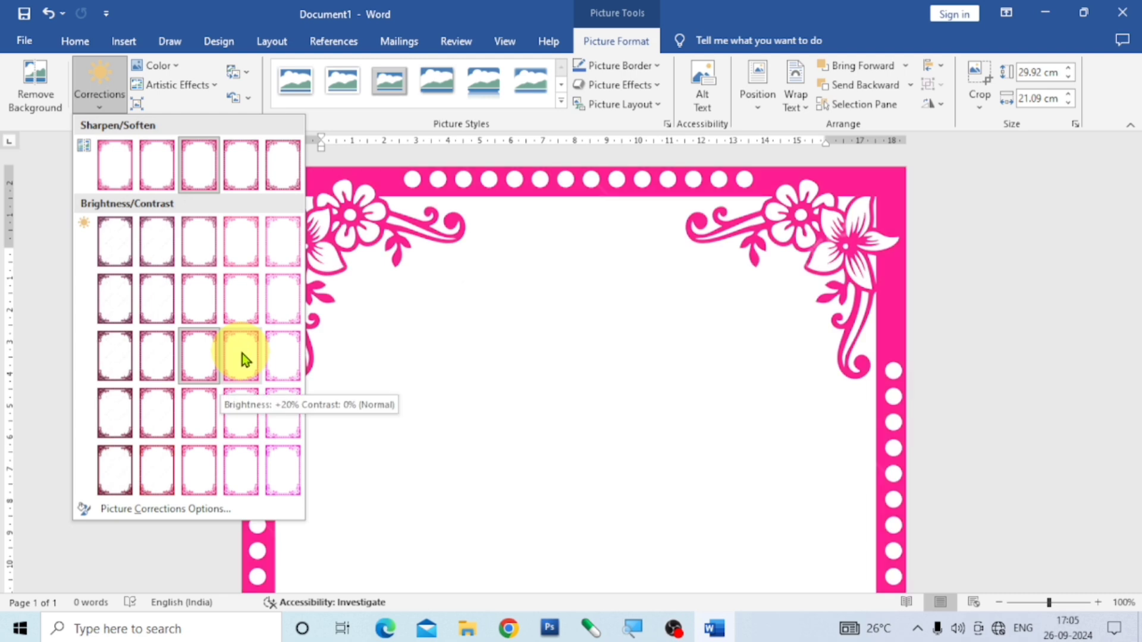
click(241, 354)
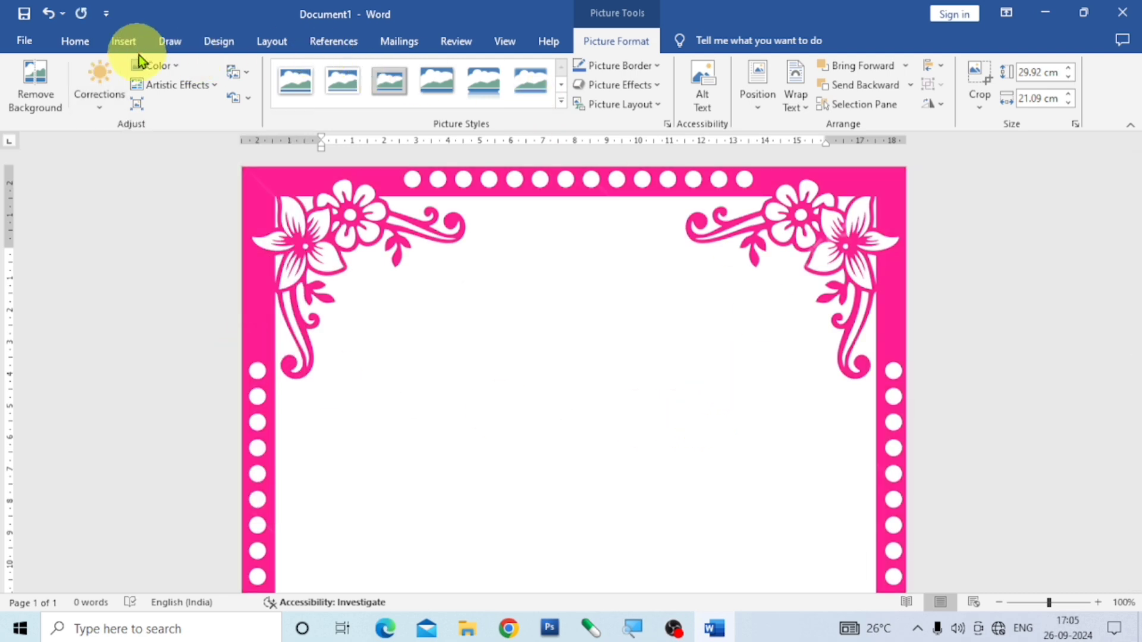
Insert WordArt in the plain black style and place it between the upper corner flowers of the border.
click(127, 41)
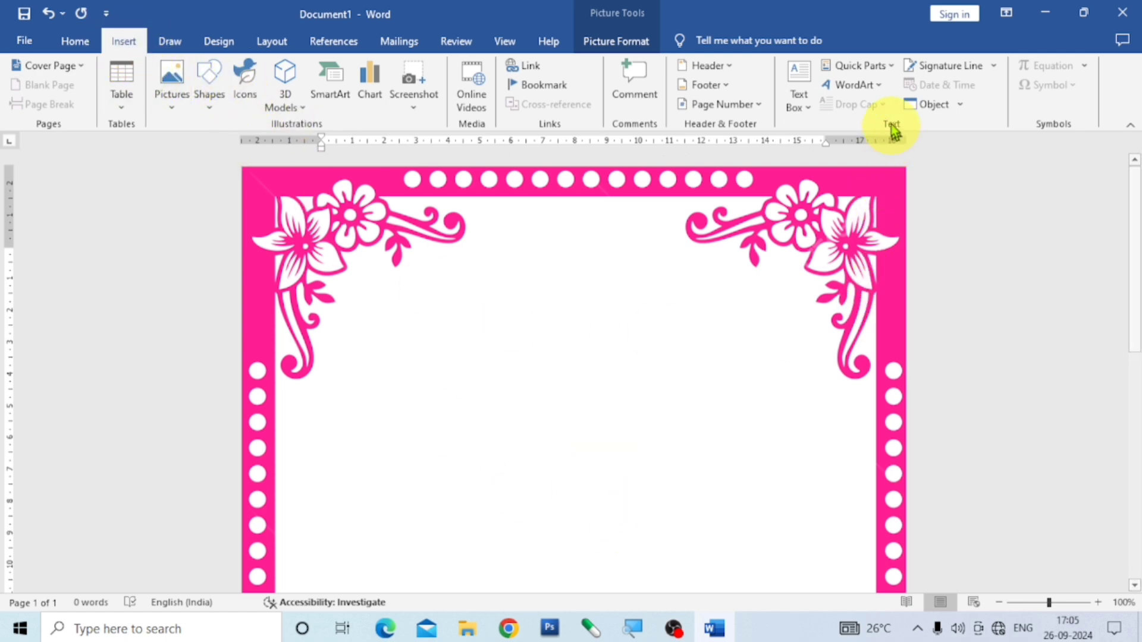
click(884, 91)
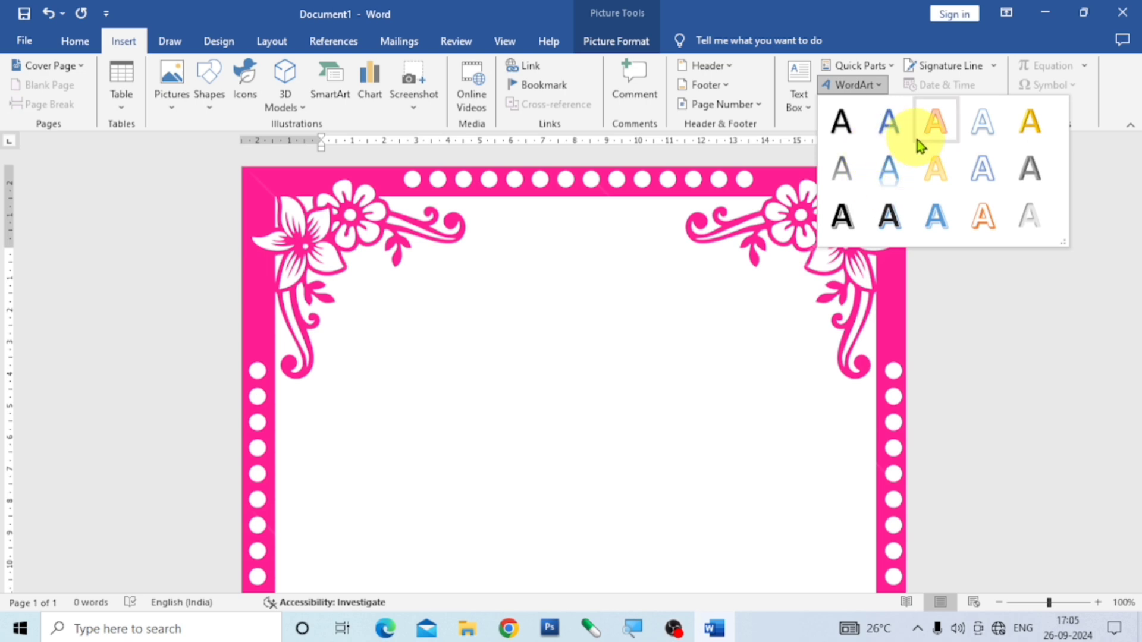
click(848, 127)
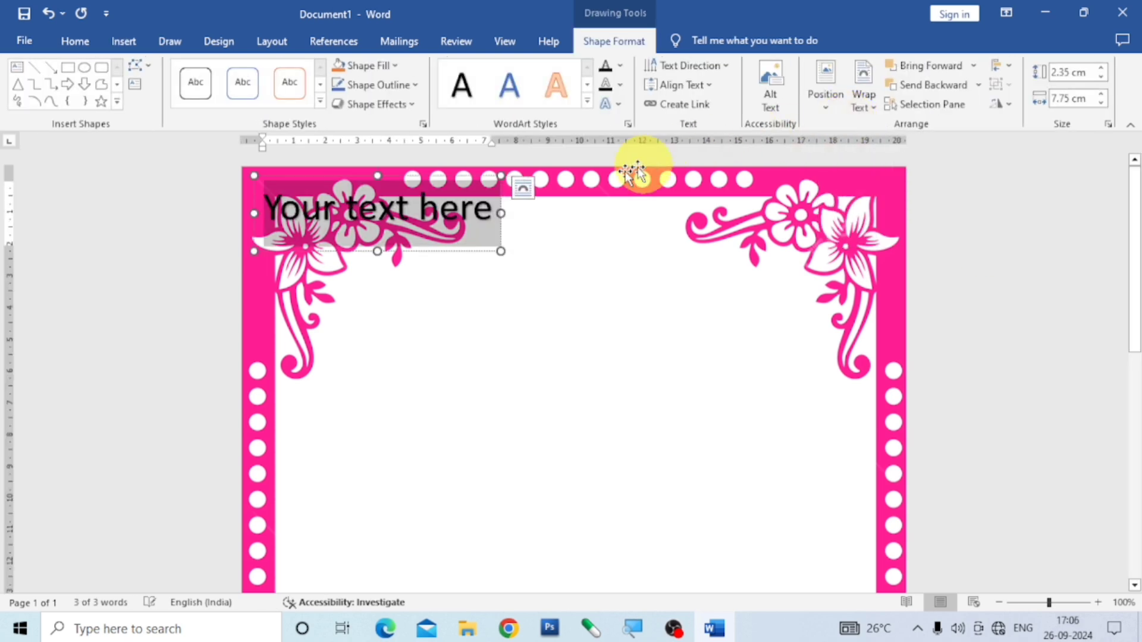
drag(482, 178, 658, 253)
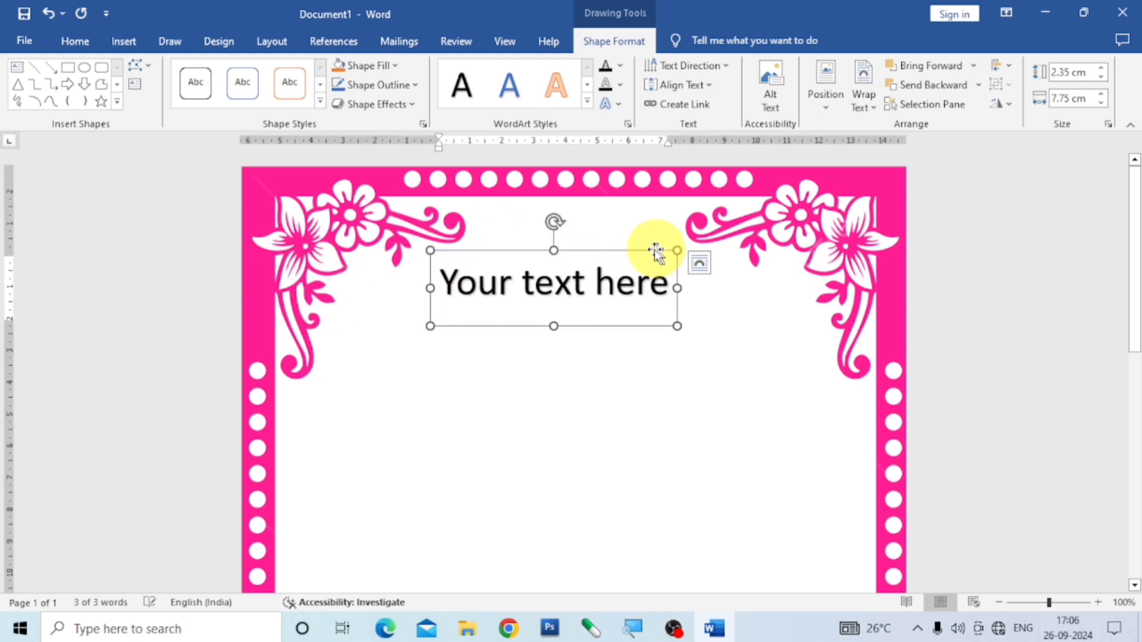
Replace the WordArt placeholder text with "RAJENDRA TECH COMPUTER" and centre the heading horizontally within the border.
click(654, 286)
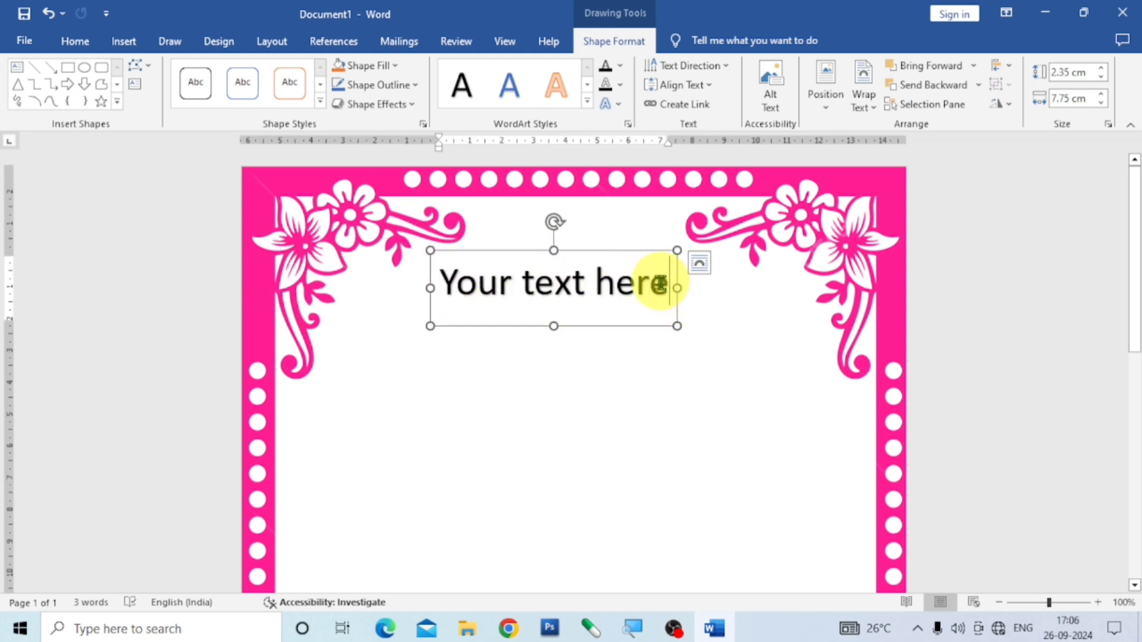
drag(671, 286, 433, 287)
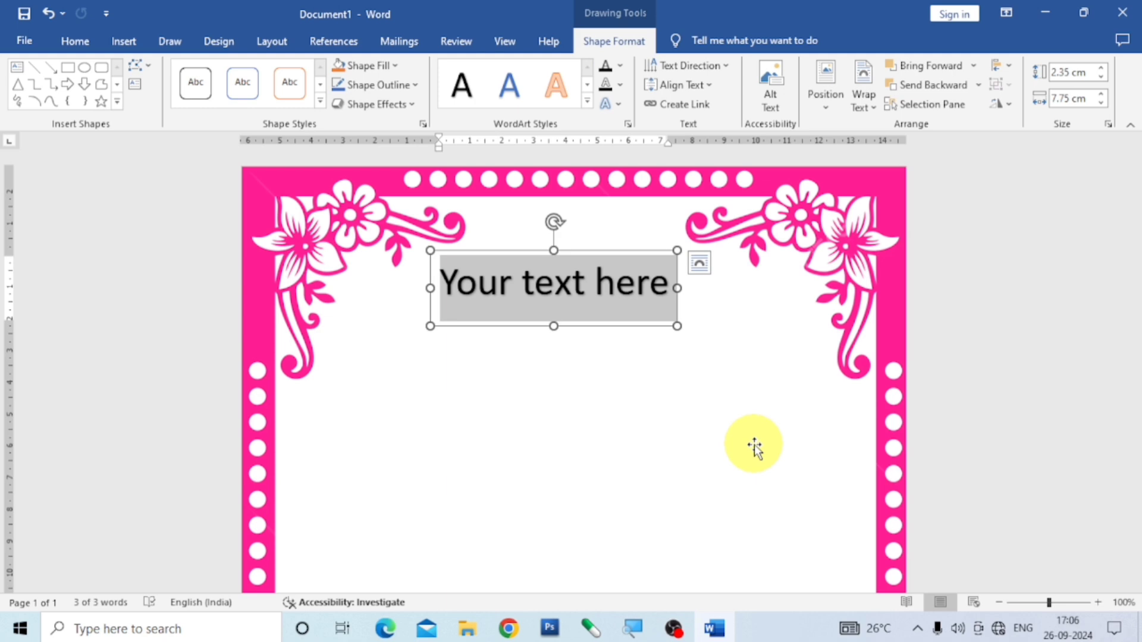
text(RAJ)
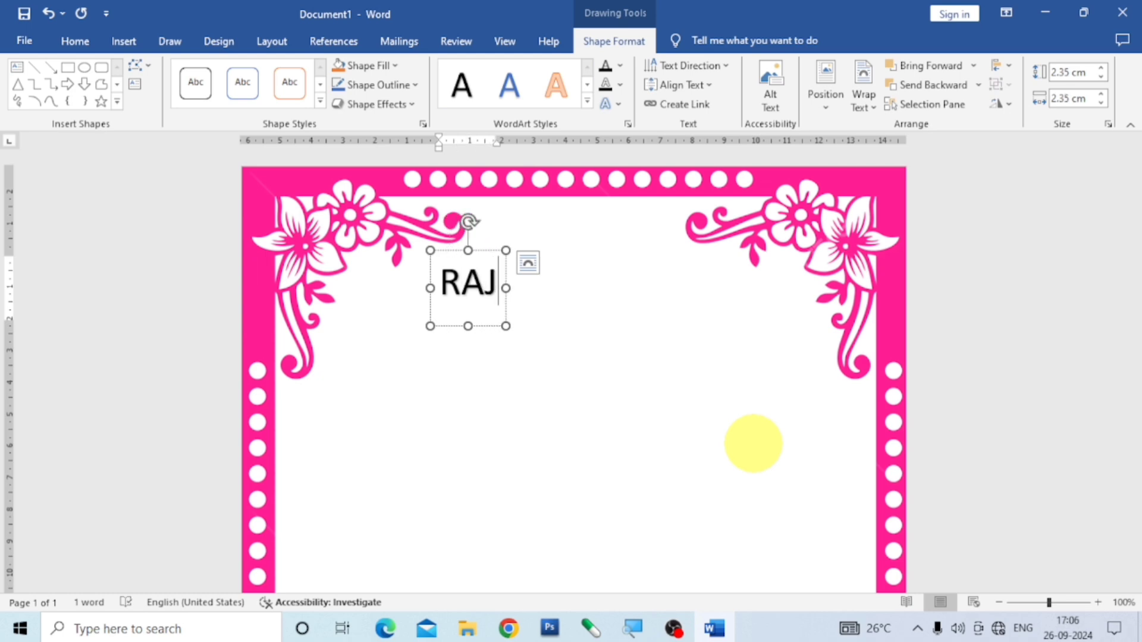
text(ENDRA)
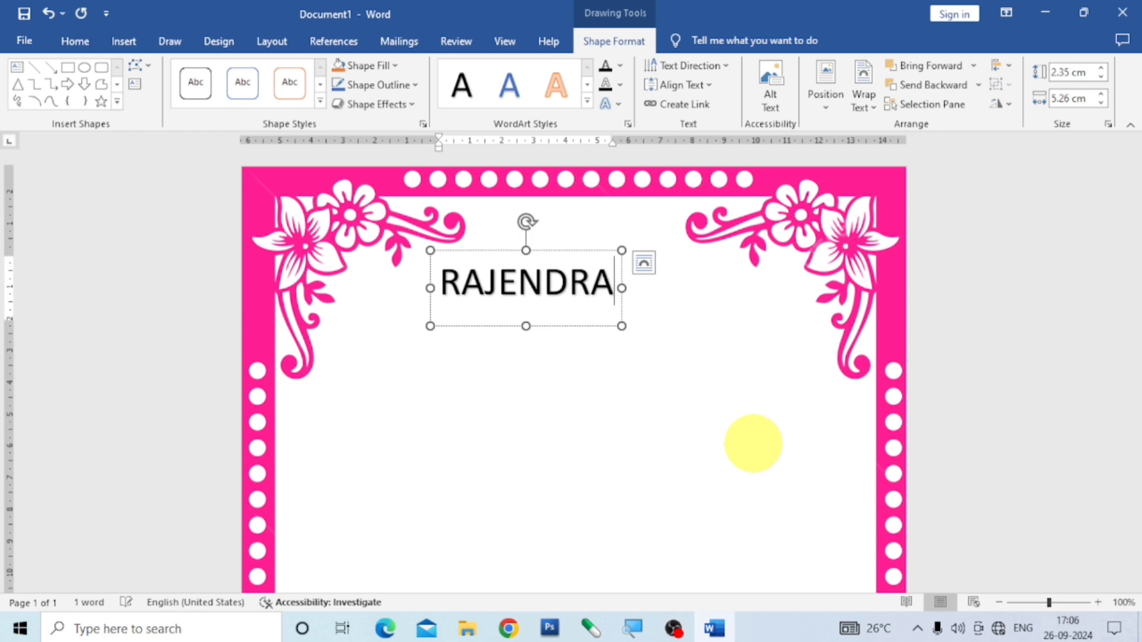
text( TECH)
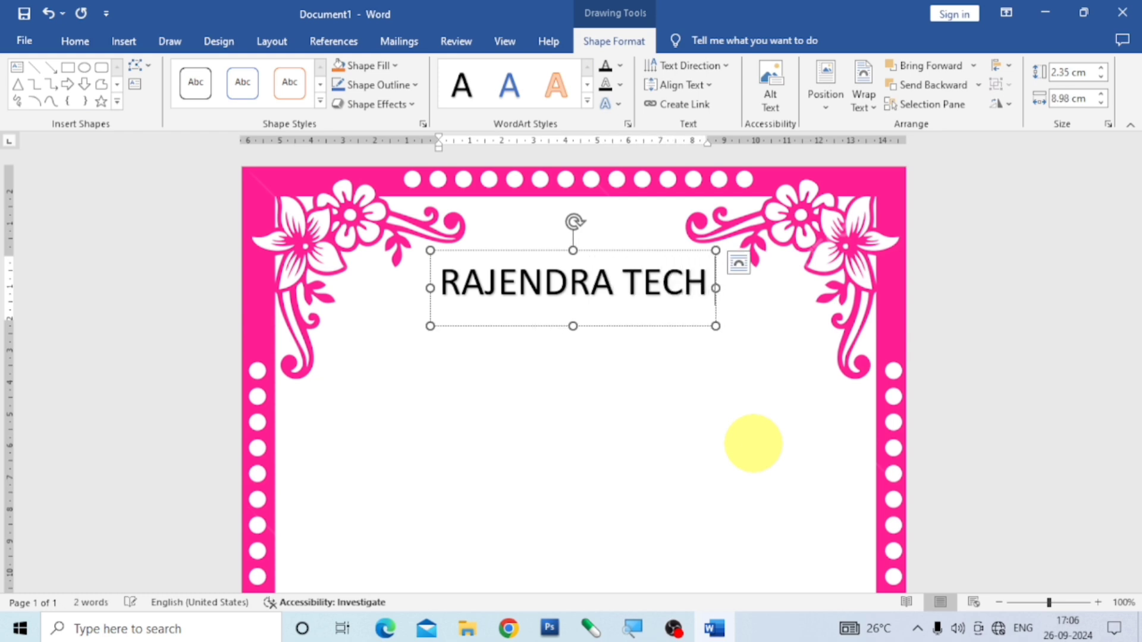
text( C)
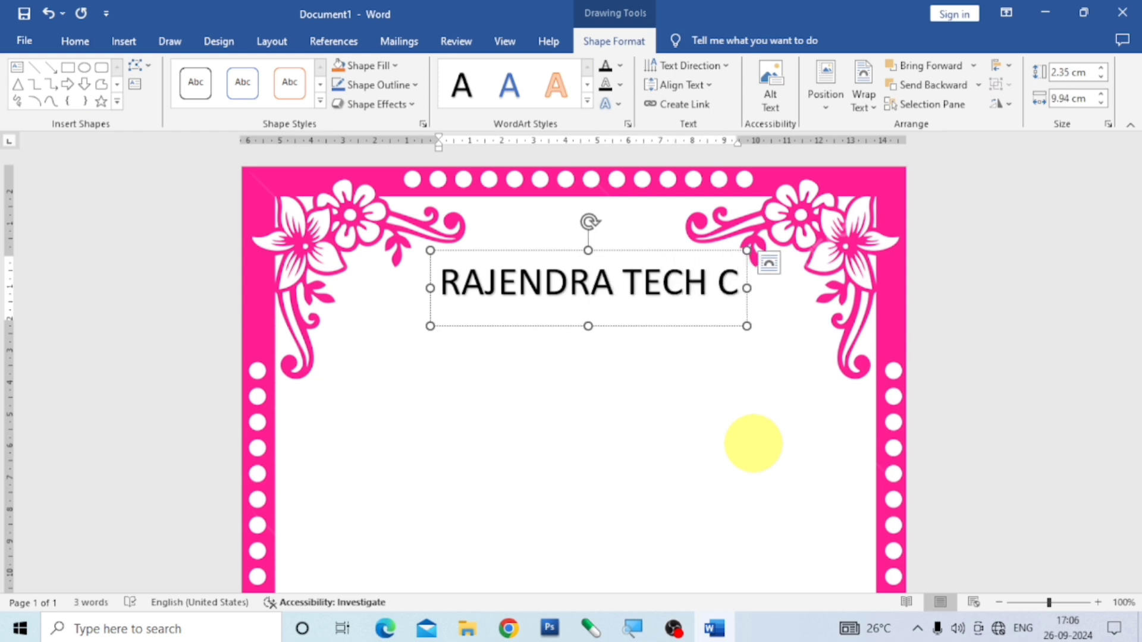
text(OMPU)
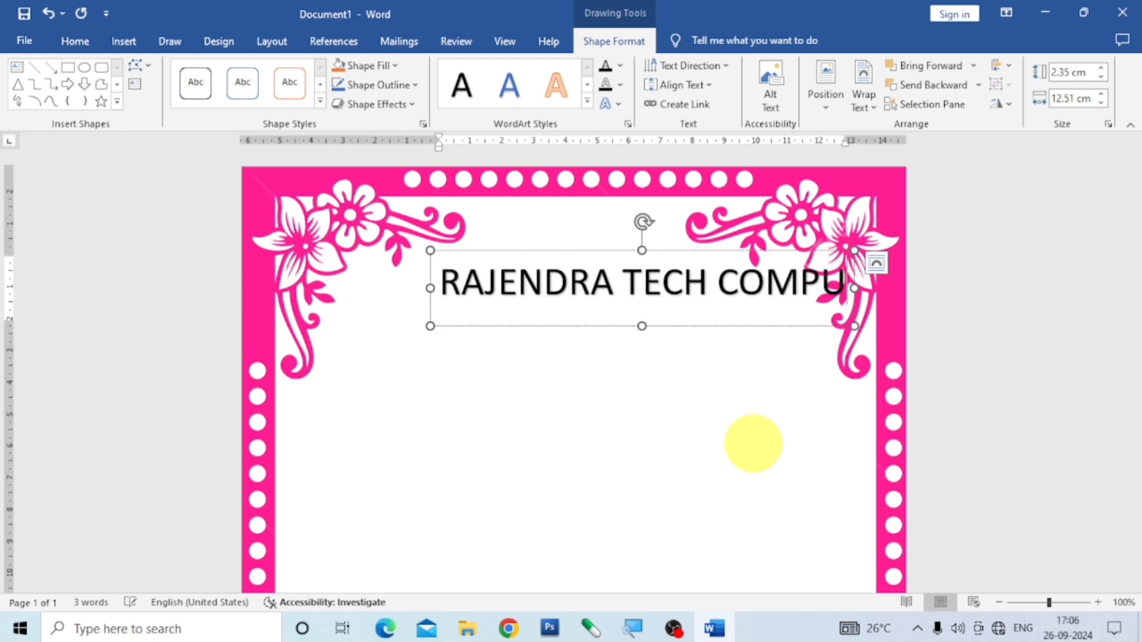
text(TER)
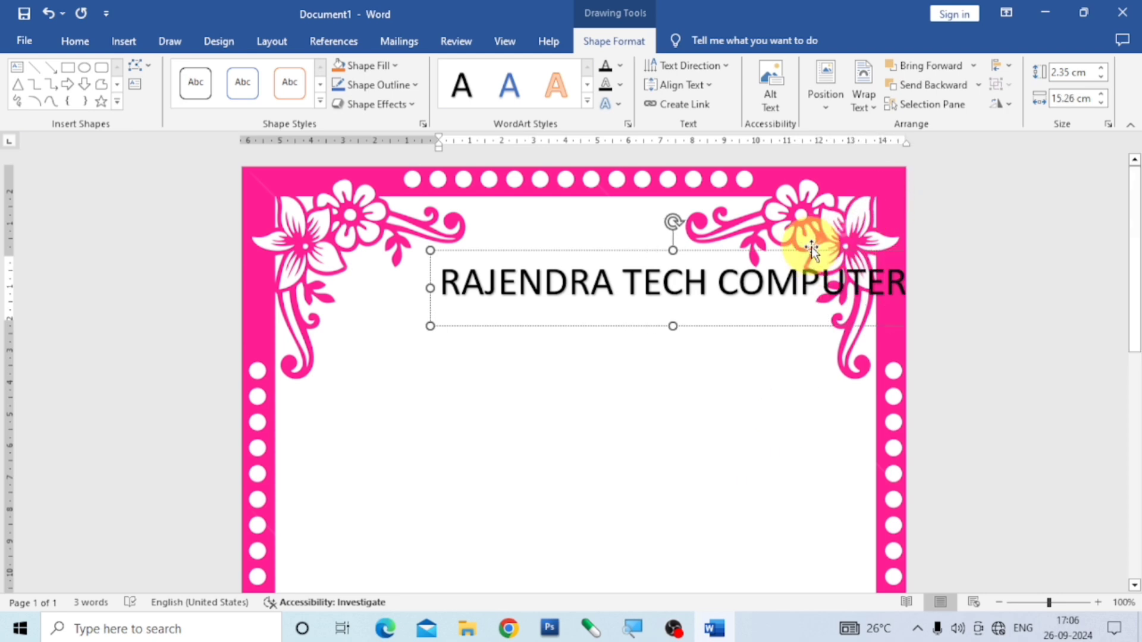
drag(812, 250, 709, 246)
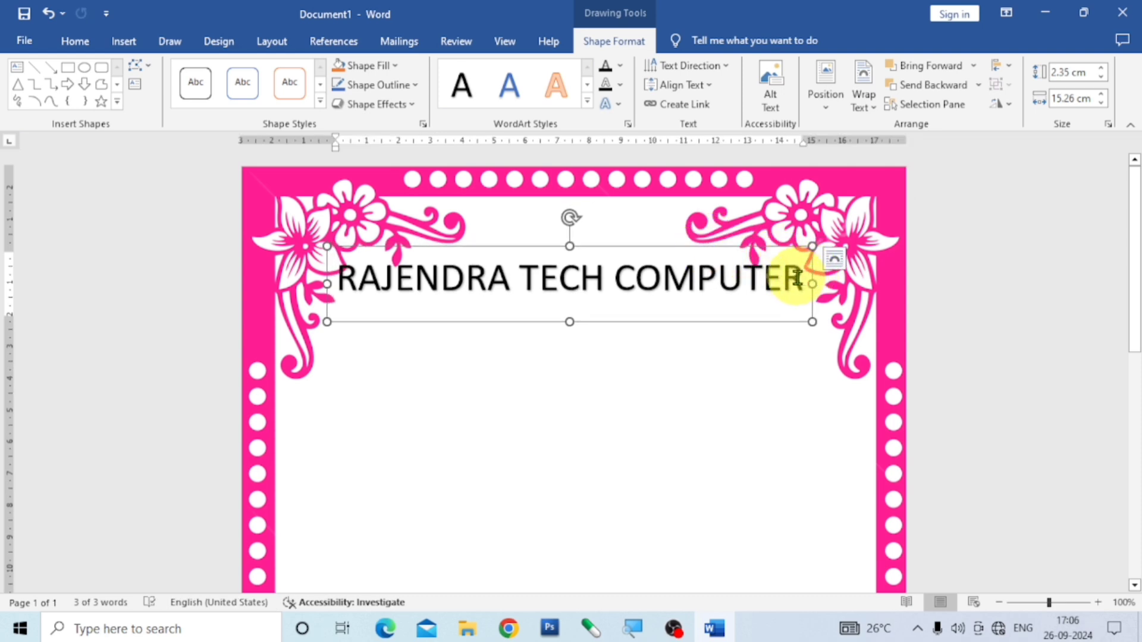
Set the whole "RAJENDRA TECH COMPUTER" heading in Arial Black at size 28.
drag(808, 278, 308, 267)
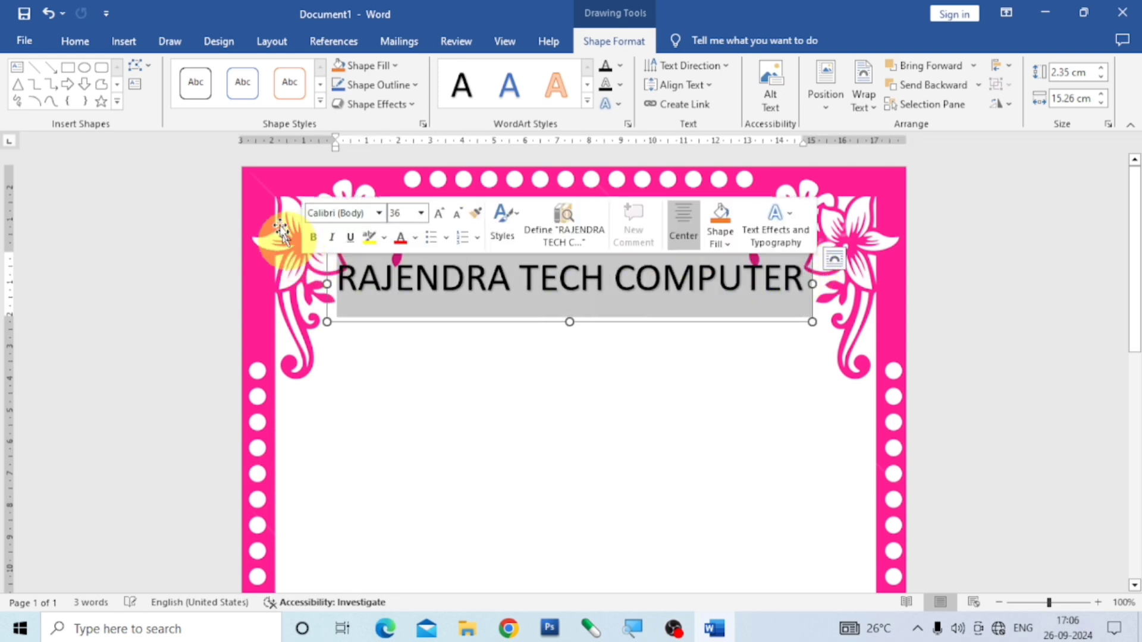
click(67, 49)
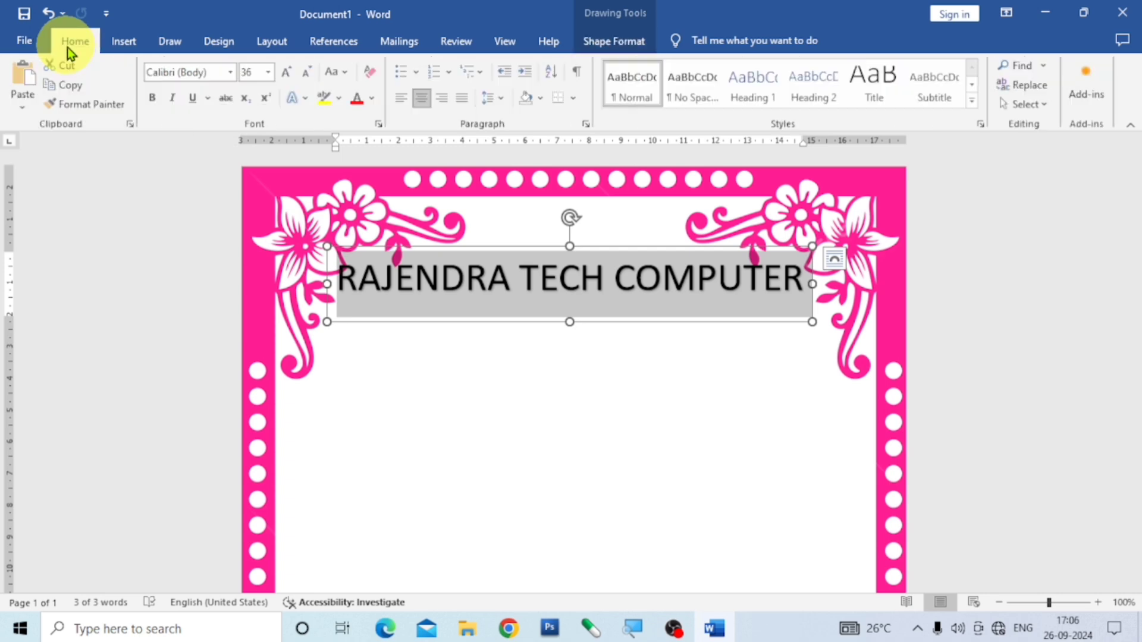
click(234, 73)
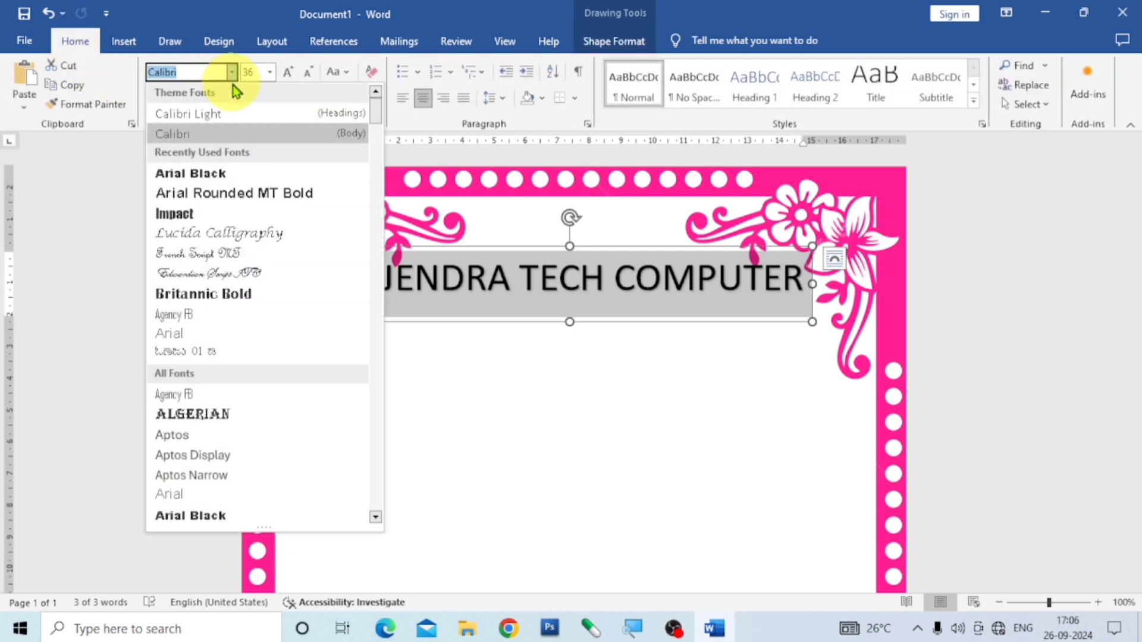
click(224, 174)
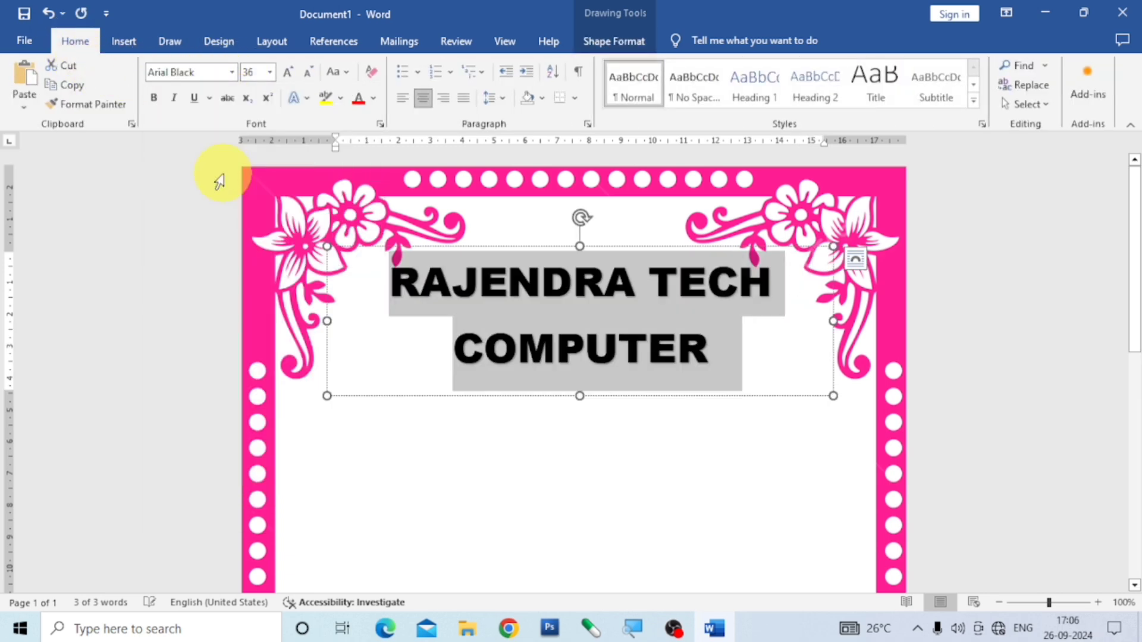
click(306, 76)
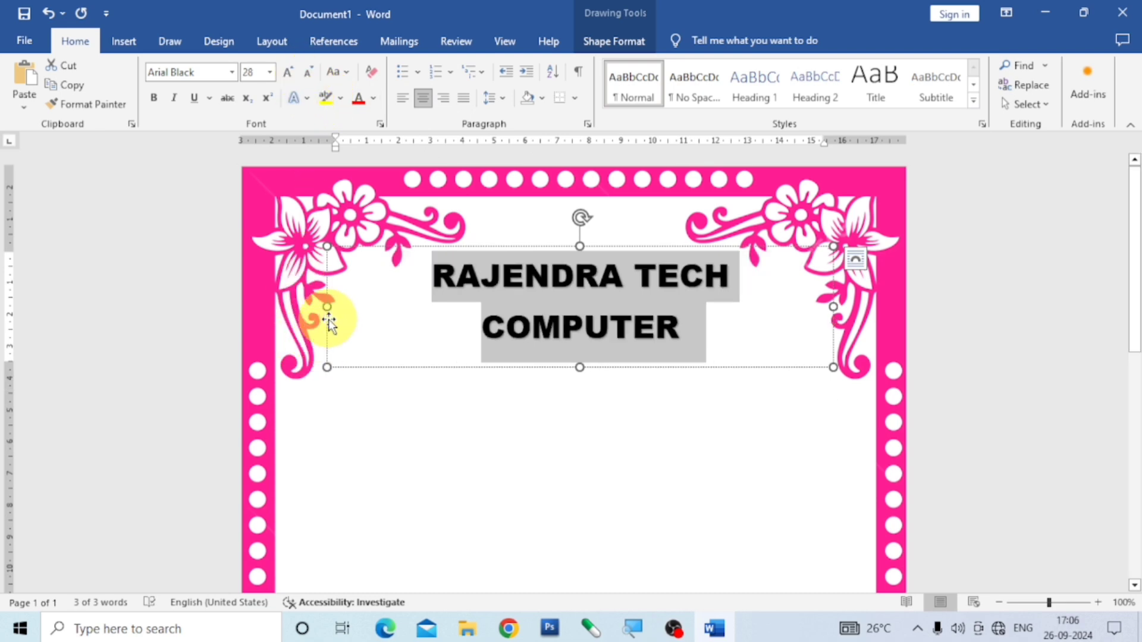
Widen the heading's WordArt box so the text fits on one line and nudge it to the centre between the border flowers.
drag(330, 308, 299, 302)
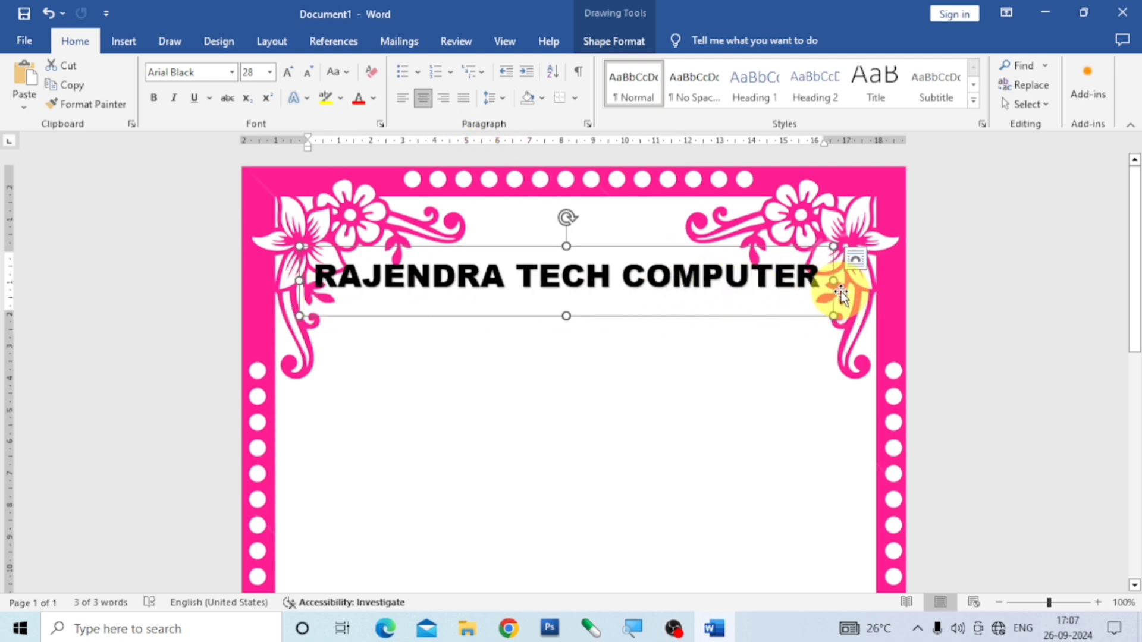
drag(832, 289, 835, 289)
key(Right)
key(Right)
key(Right)
key(Right)
key(Right)
key(Right)
key(Right)
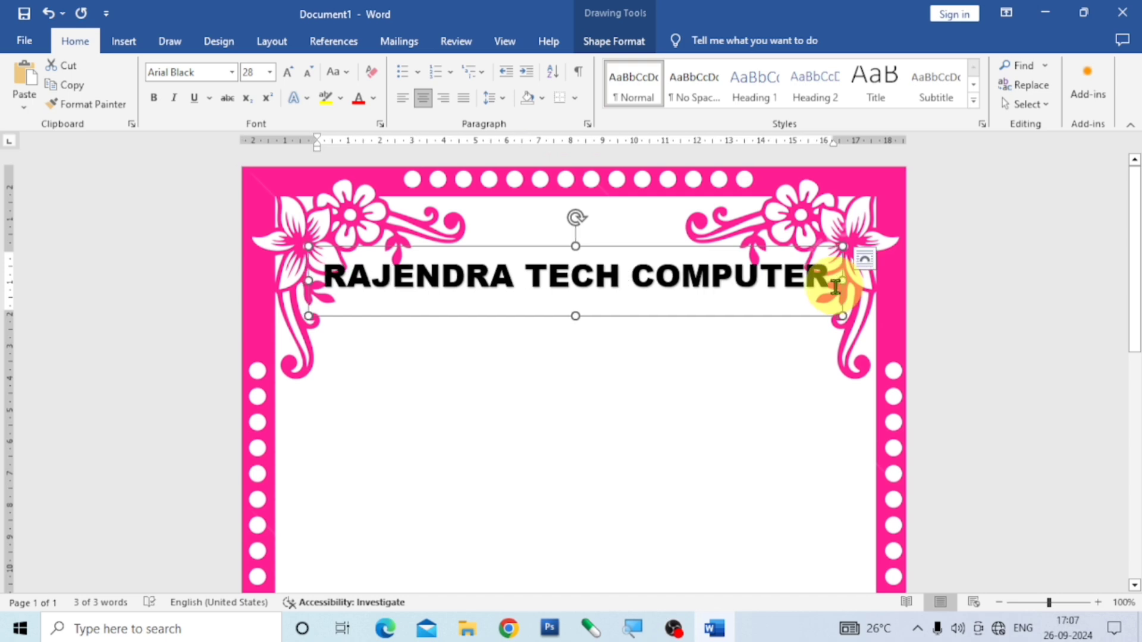
Duplicate the heading WordArt and nudge the copy directly beneath the original, aligned with it horizontally.
key(ctrl+d)
key(Left)
key(Left)
key(Left)
key(Left)
key(Left)
key(Left)
key(Left)
key(Left)
key(Left)
key(Left)
key(Left)
key(Left)
key(Left)
key(Left)
key(Left)
key(Left)
key(Left)
key(Left)
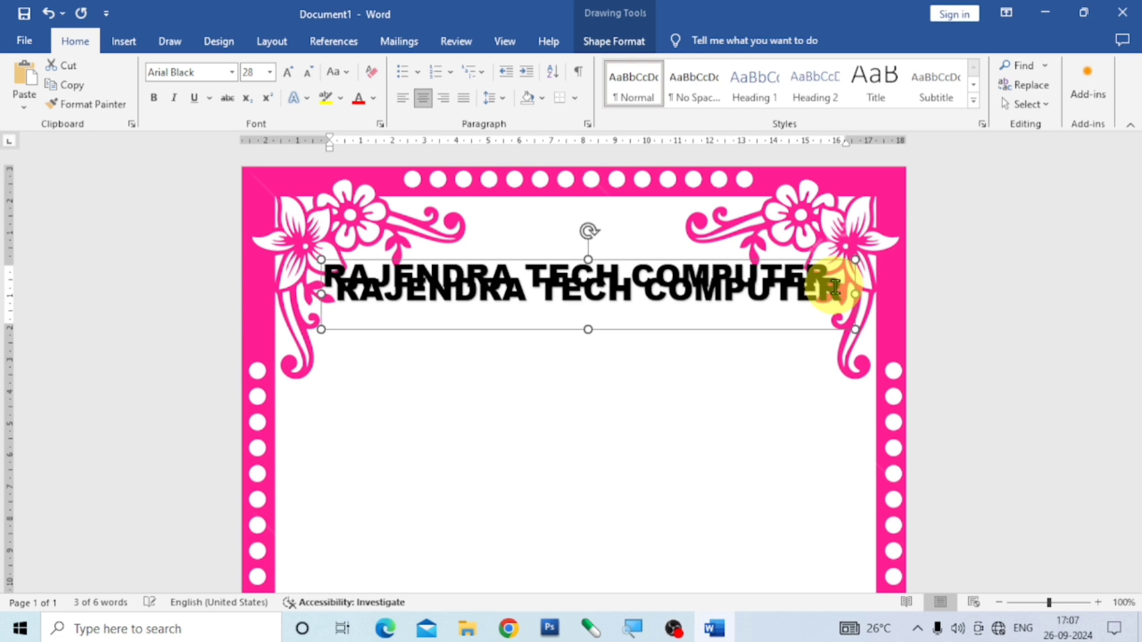
key(Right)
key(Right)
key(Right)
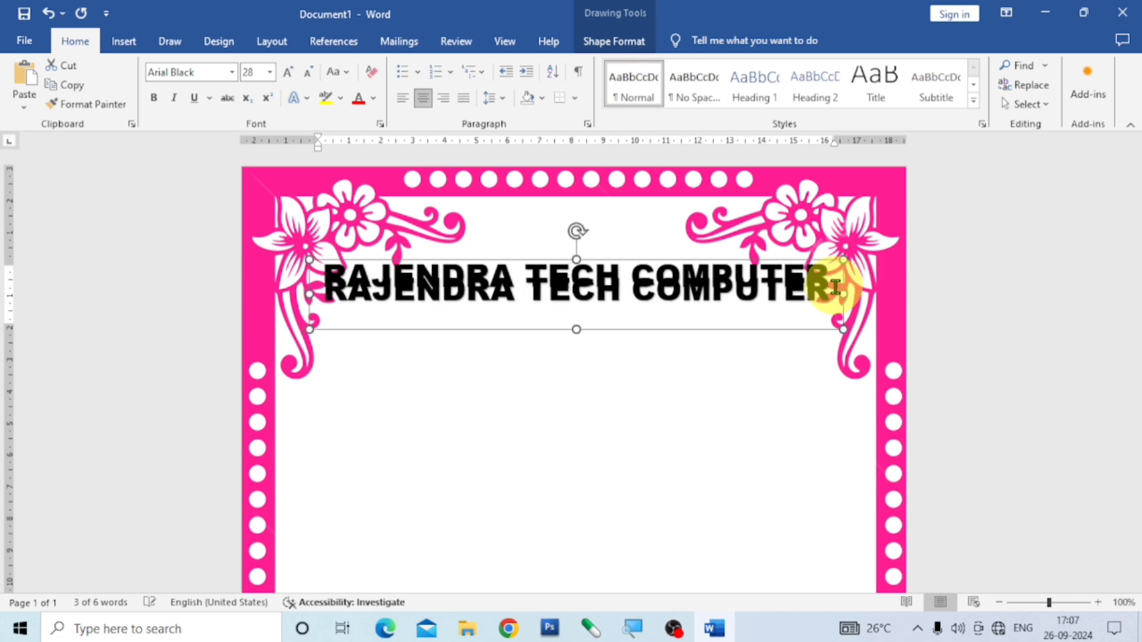
key(Down)
key(Down)
key(Down)
key(Down)
key(Down)
key(Down)
key(Down)
key(Down)
key(Down)
key(Down)
key(Down)
key(Down)
key(Down)
key(Down)
key(Down)
key(Down)
key(Down)
key(Down)
key(Down)
key(Down)
key(Down)
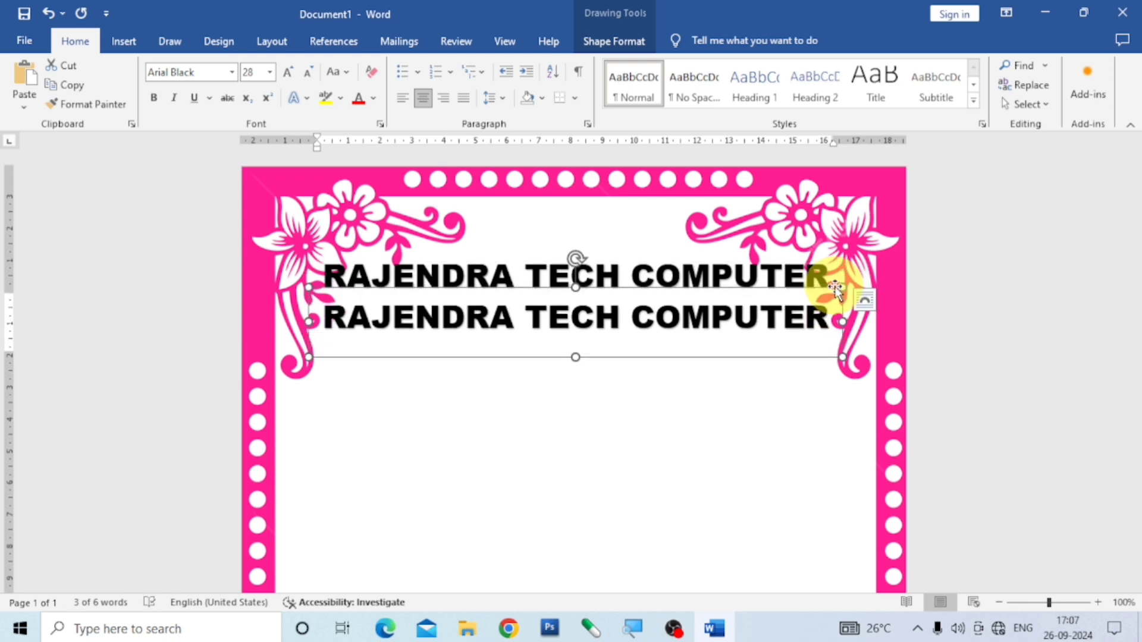
Replace the lower copy's text with "EDUCATION CENTRE" and move that line slightly further below the heading.
click(830, 326)
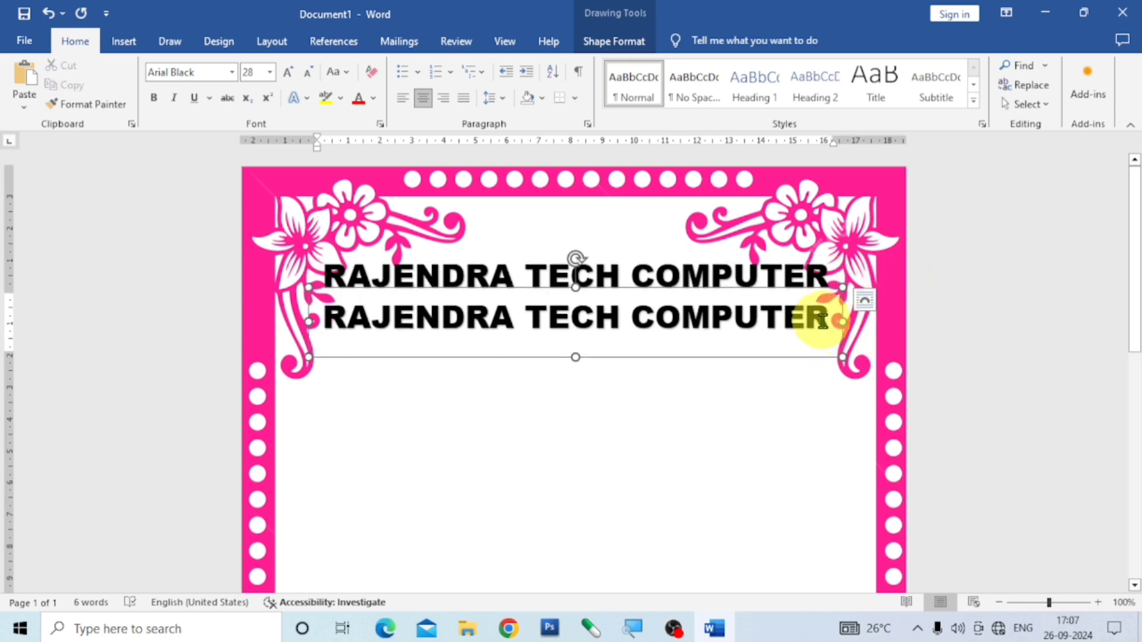
drag(827, 320, 384, 319)
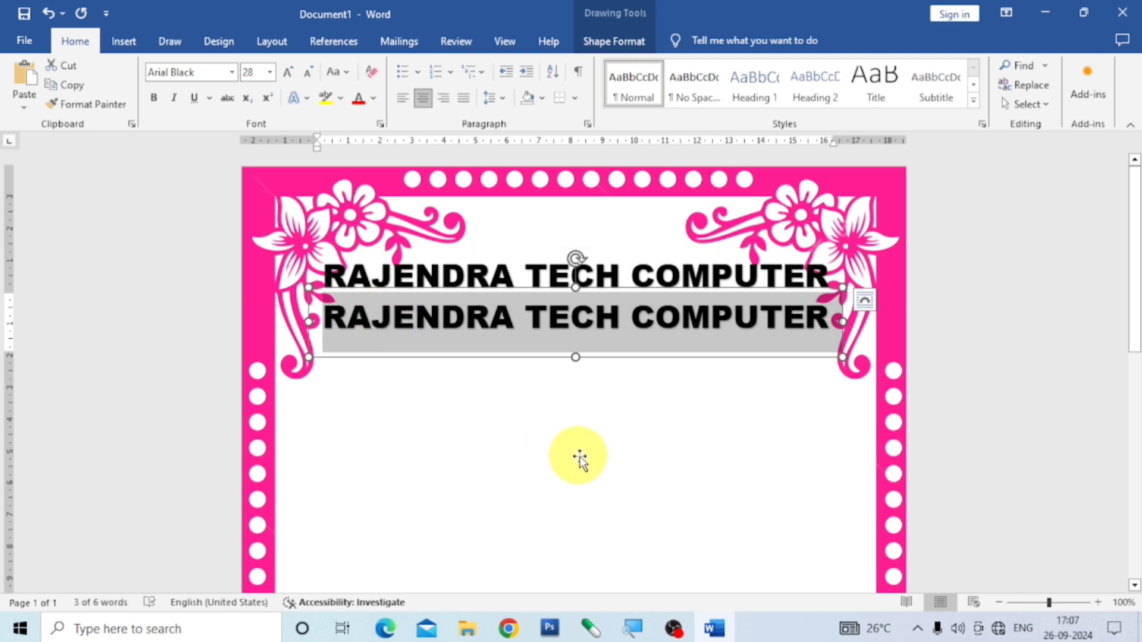
text(EDU)
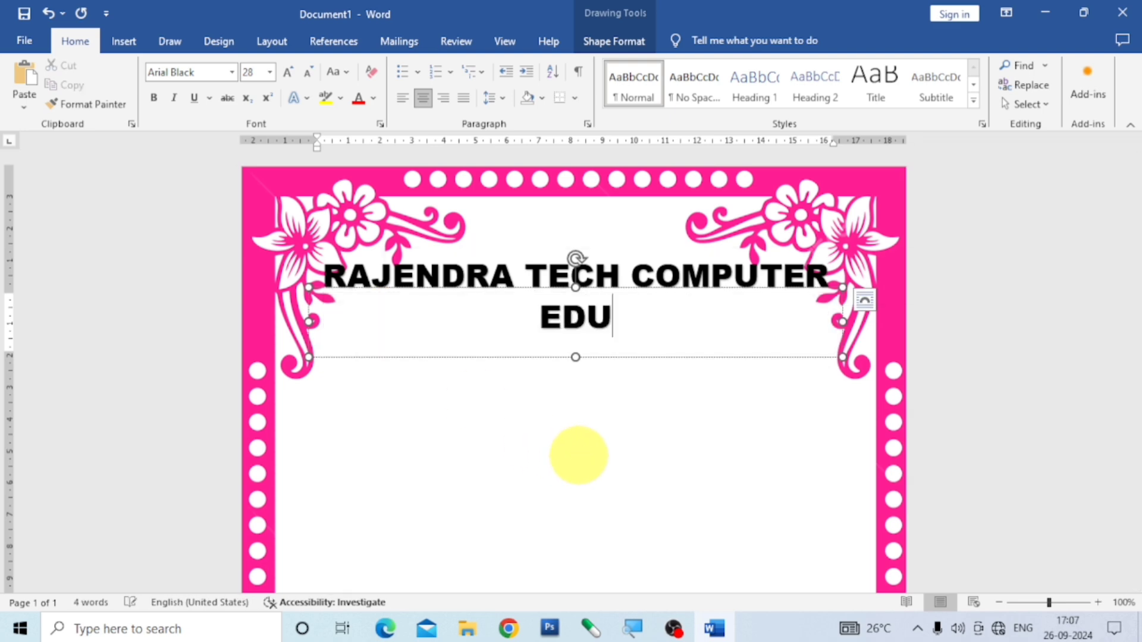
text(CATIO)
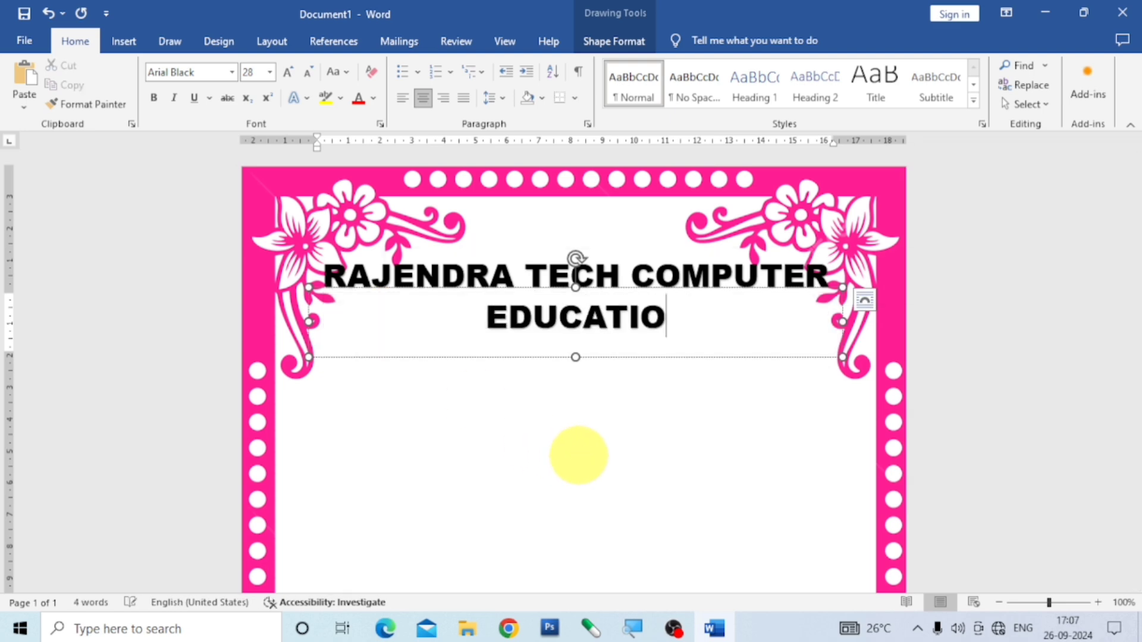
text(N CENTRE)
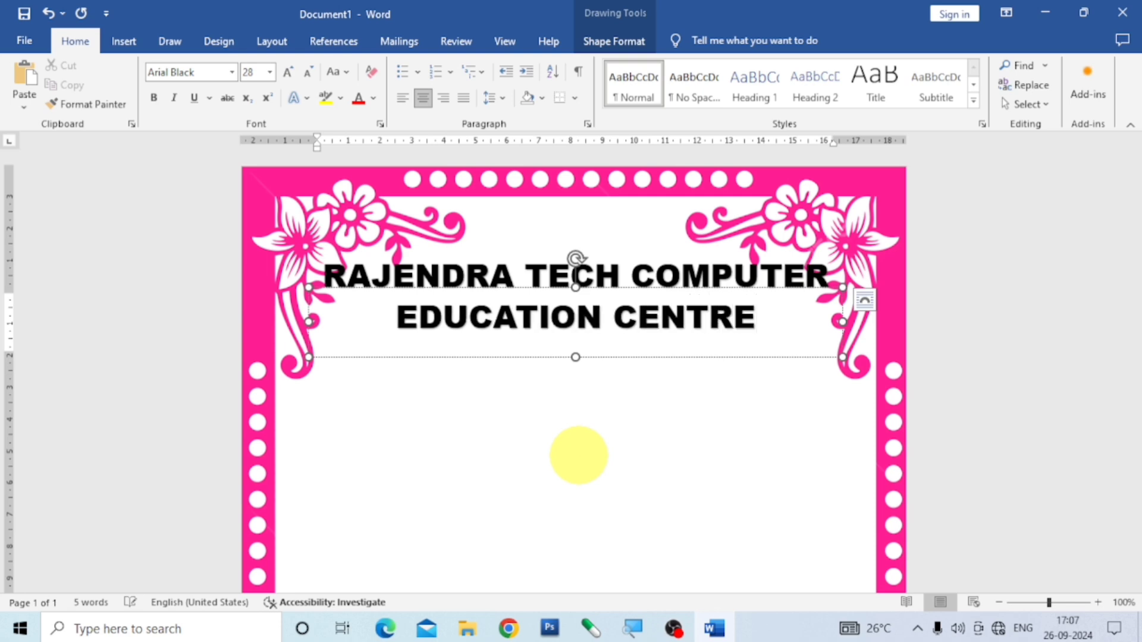
click(747, 373)
click(751, 316)
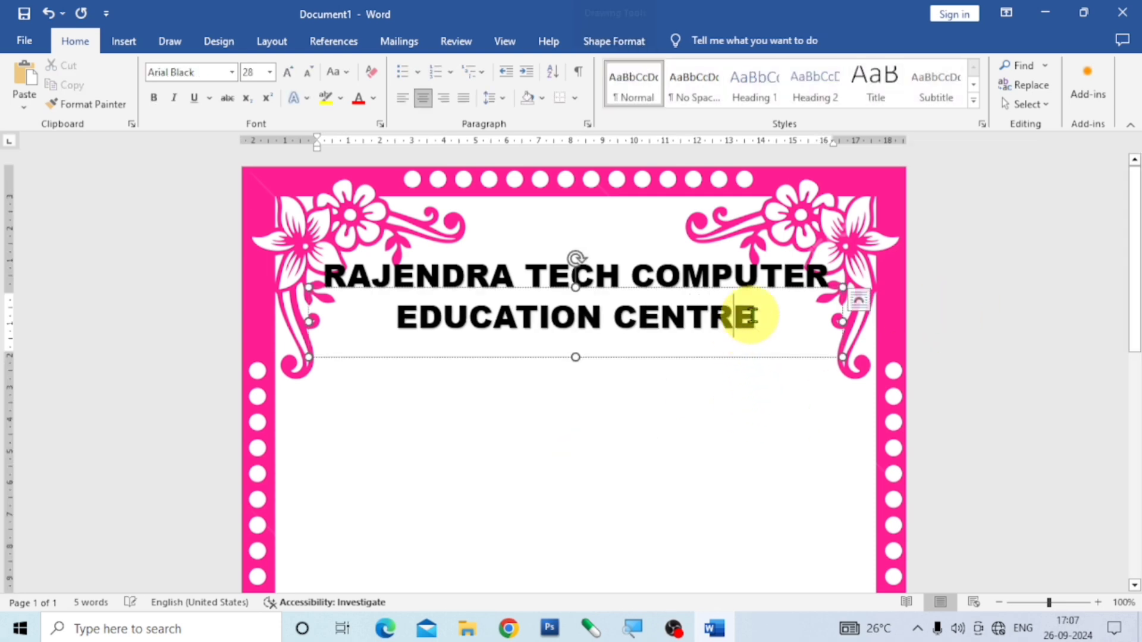
drag(766, 290, 760, 308)
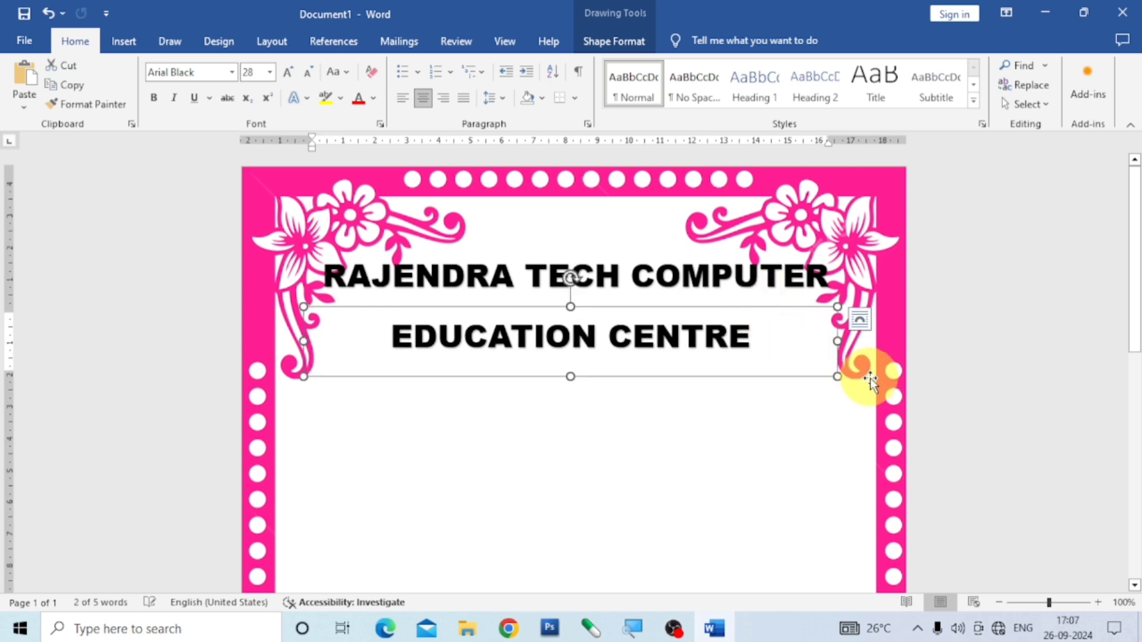
Place a copy of the "EDUCATION CENTRE" WordArt just below it and change the copy's text to "2024 - 25".
drag(869, 378, 783, 438)
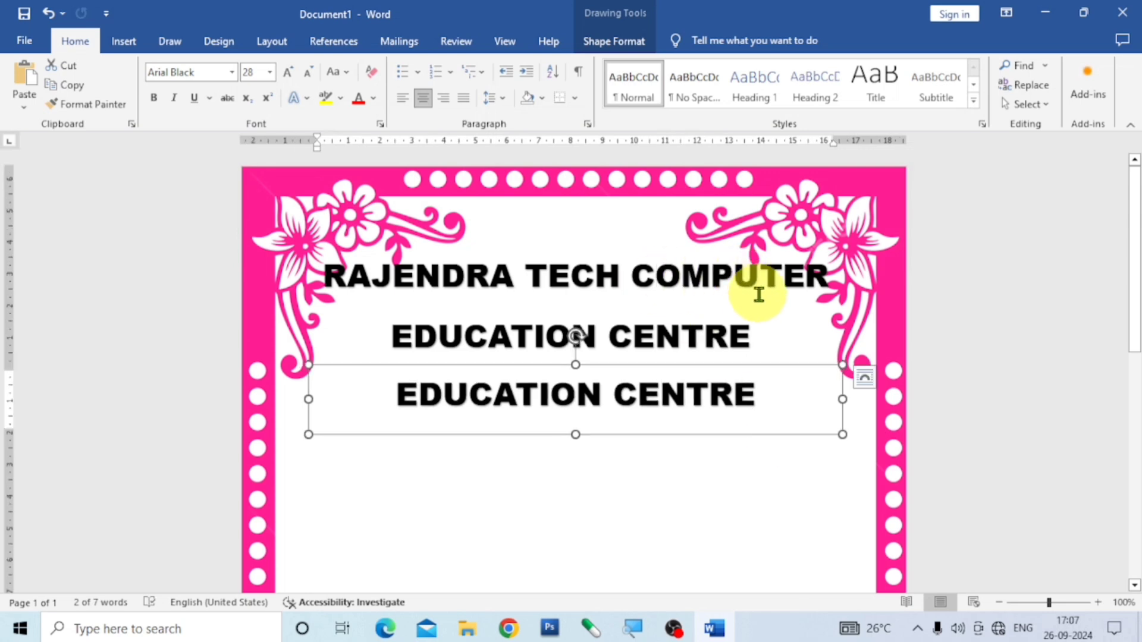
click(761, 392)
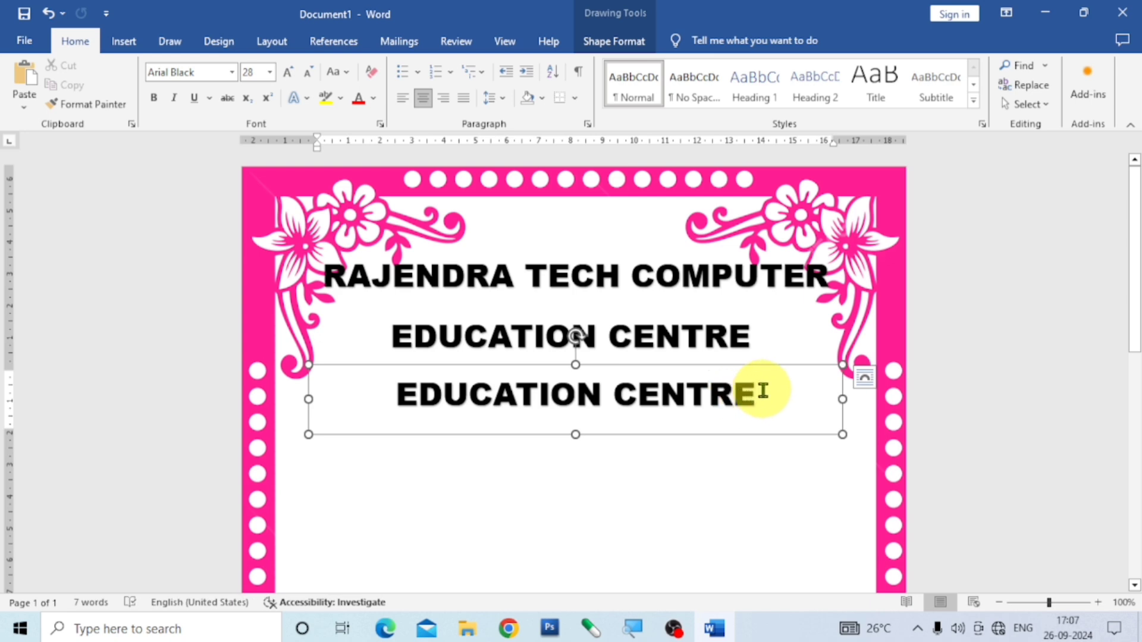
drag(763, 391, 390, 394)
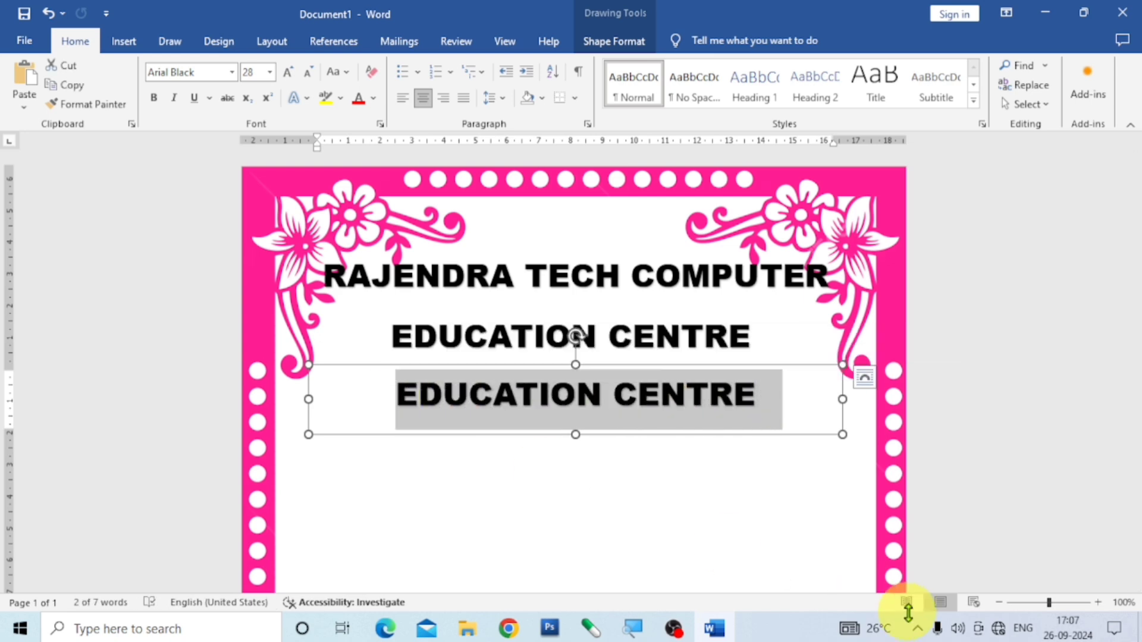
text(2)
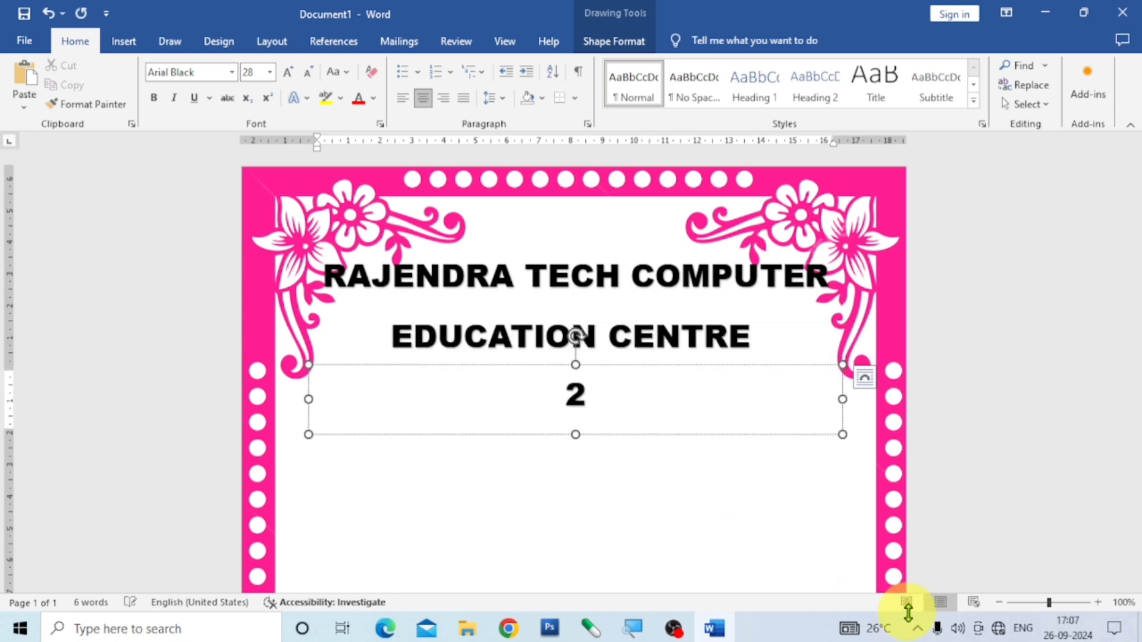
text(024)
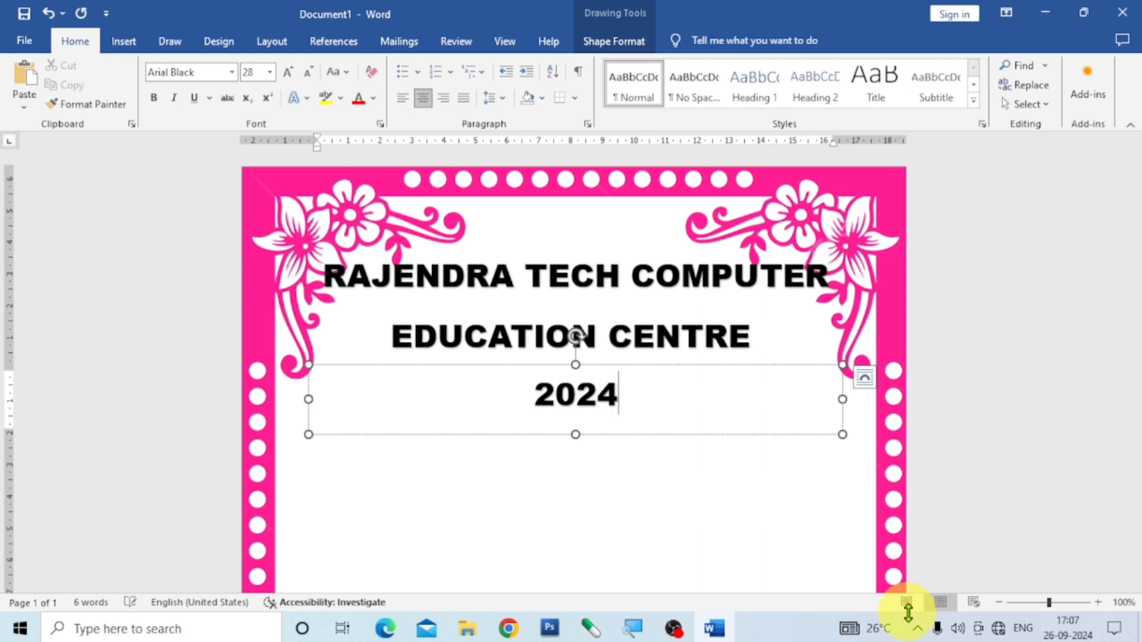
text( - )
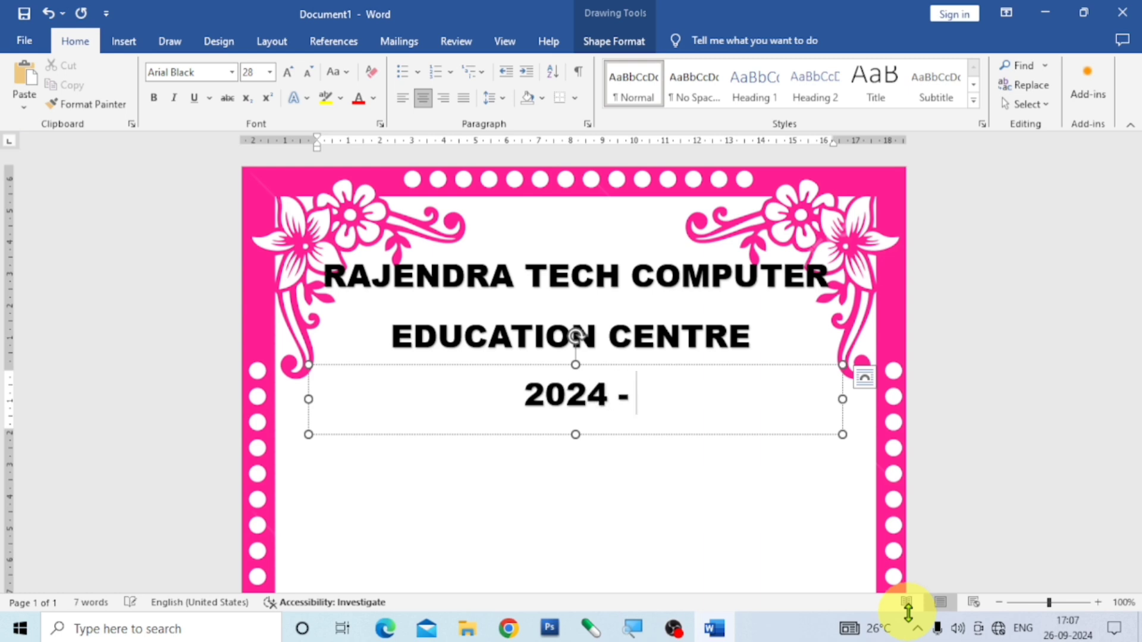
text(25)
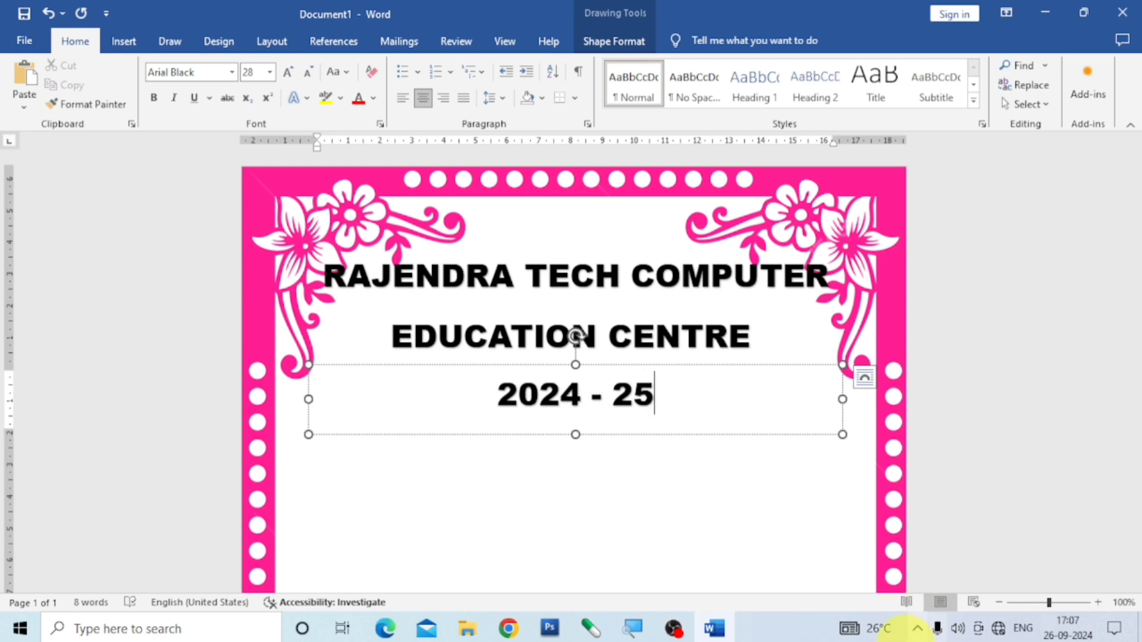
click(702, 483)
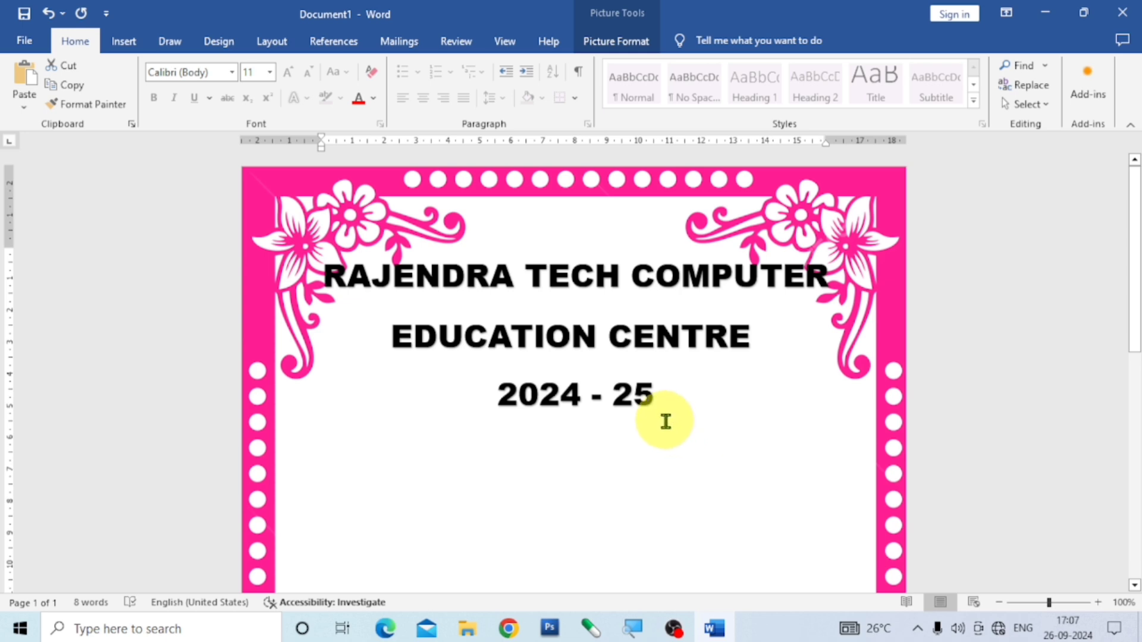
Duplicate the "2024 - 25" WordArt and place the copy directly beneath it.
click(671, 381)
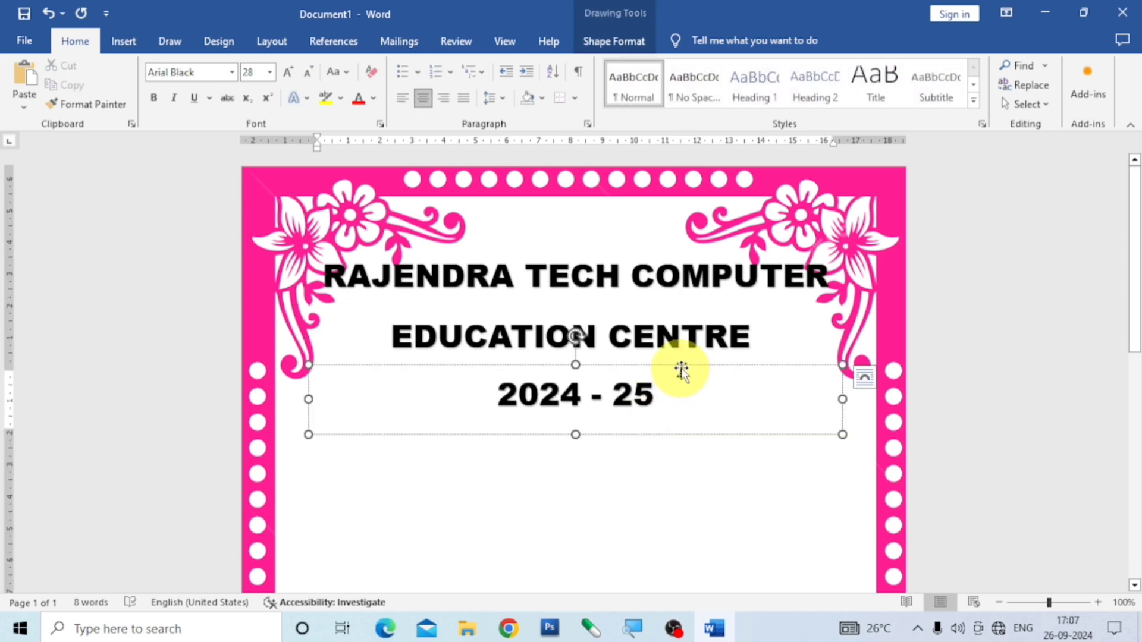
click(682, 365)
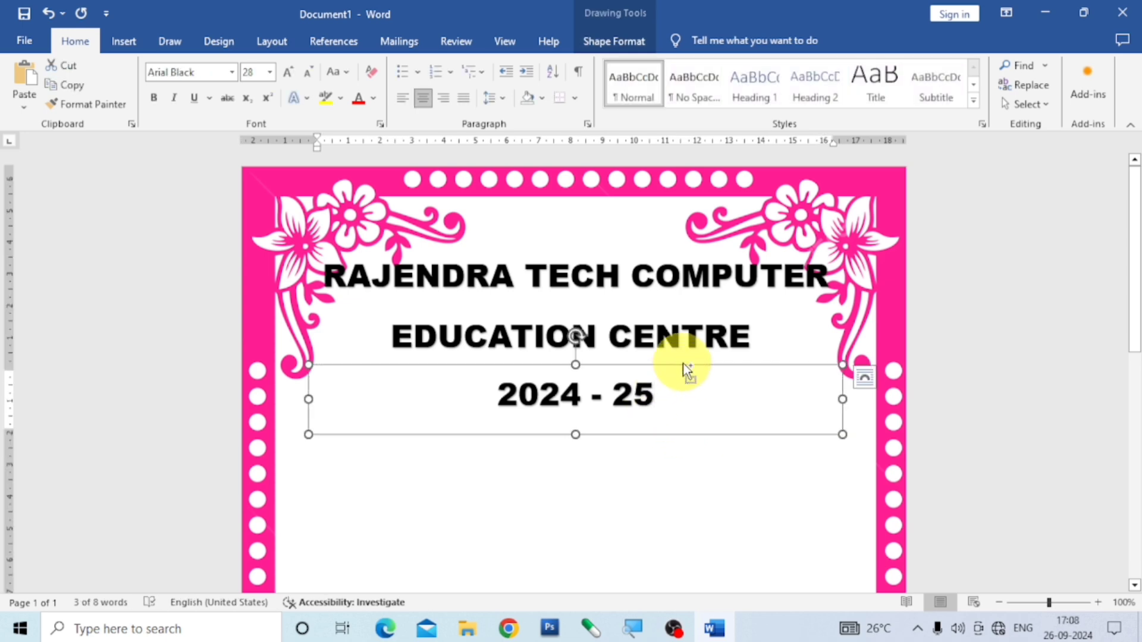
key(ctrl+d)
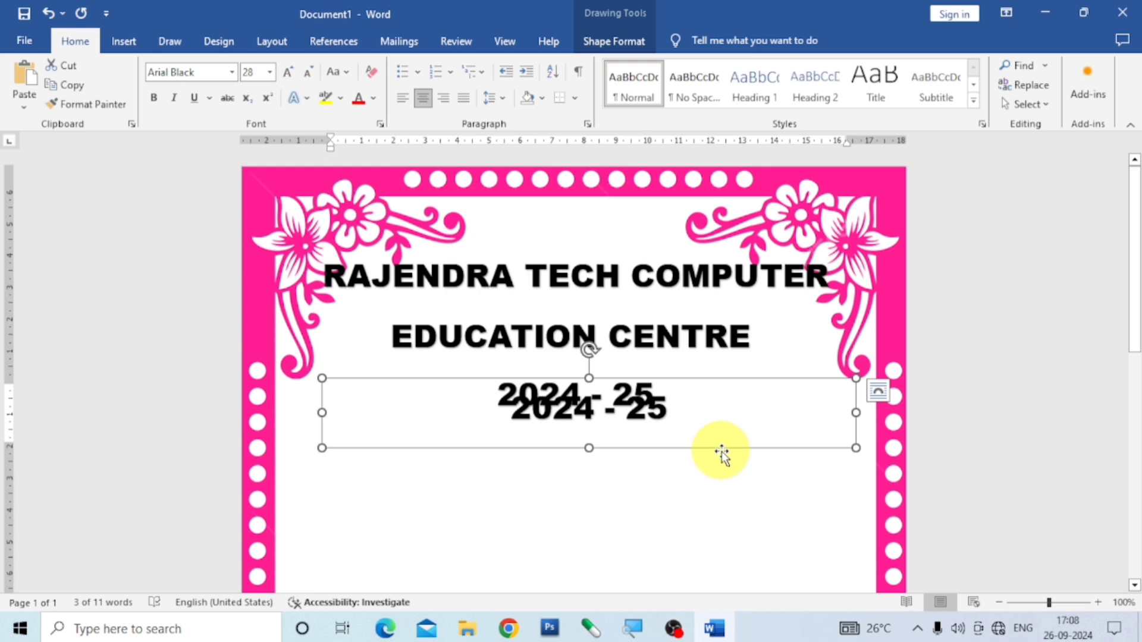
drag(721, 451, 706, 485)
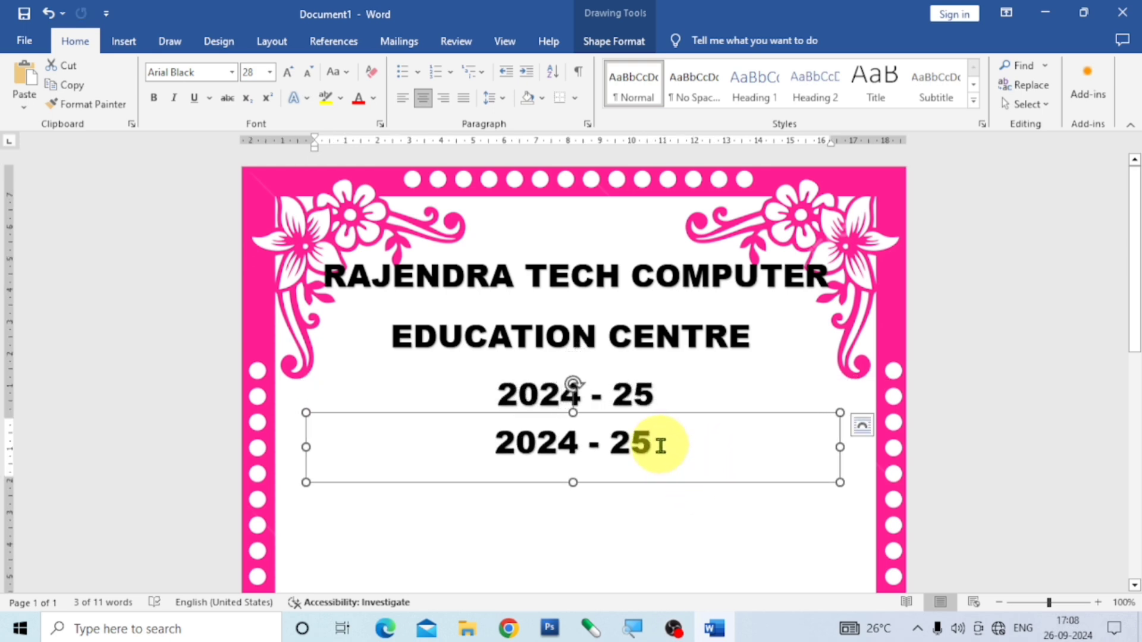
Replace the lowest copy's text with "PROJECT WORK ON" and nudge the line slightly right to centre it under the year.
drag(661, 447, 436, 439)
text(P)
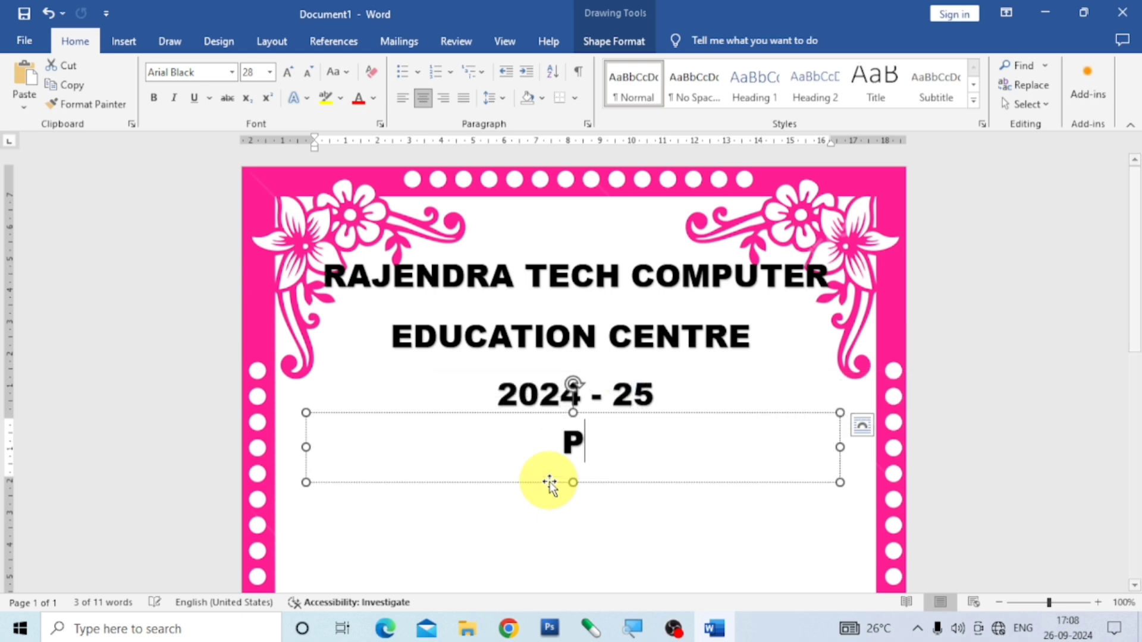
text(ROJEC)
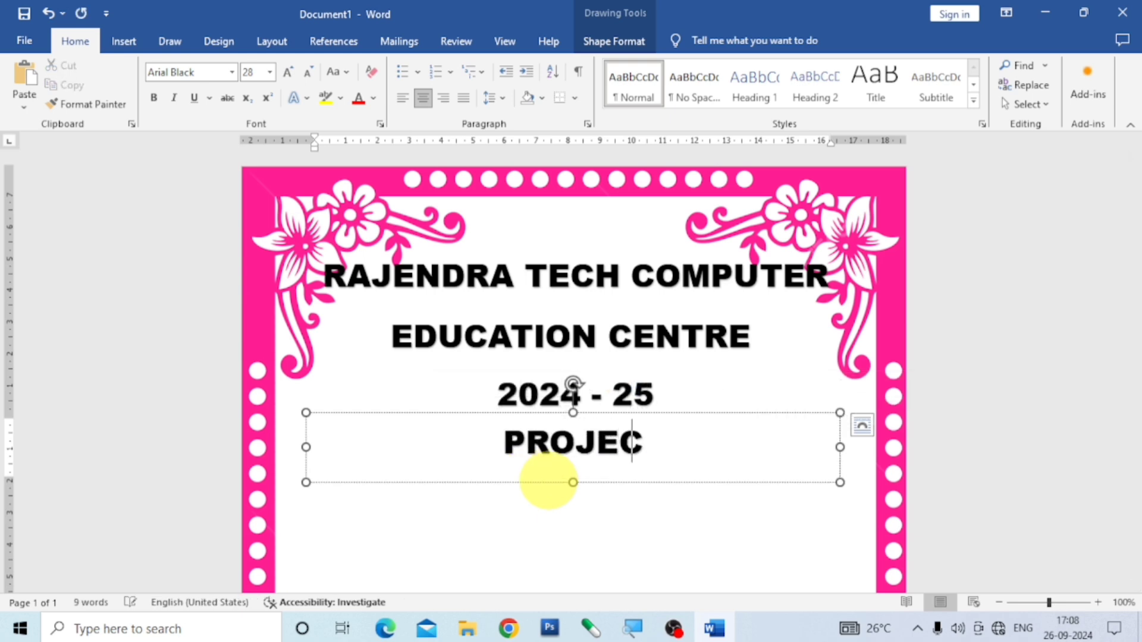
text(T WO)
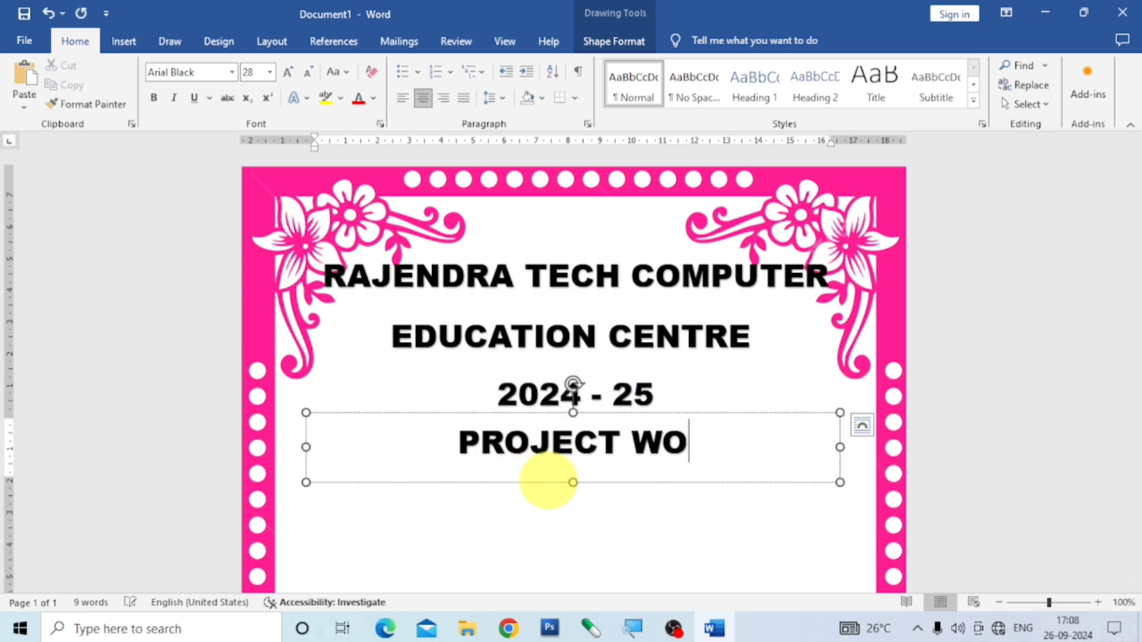
text(RK ON)
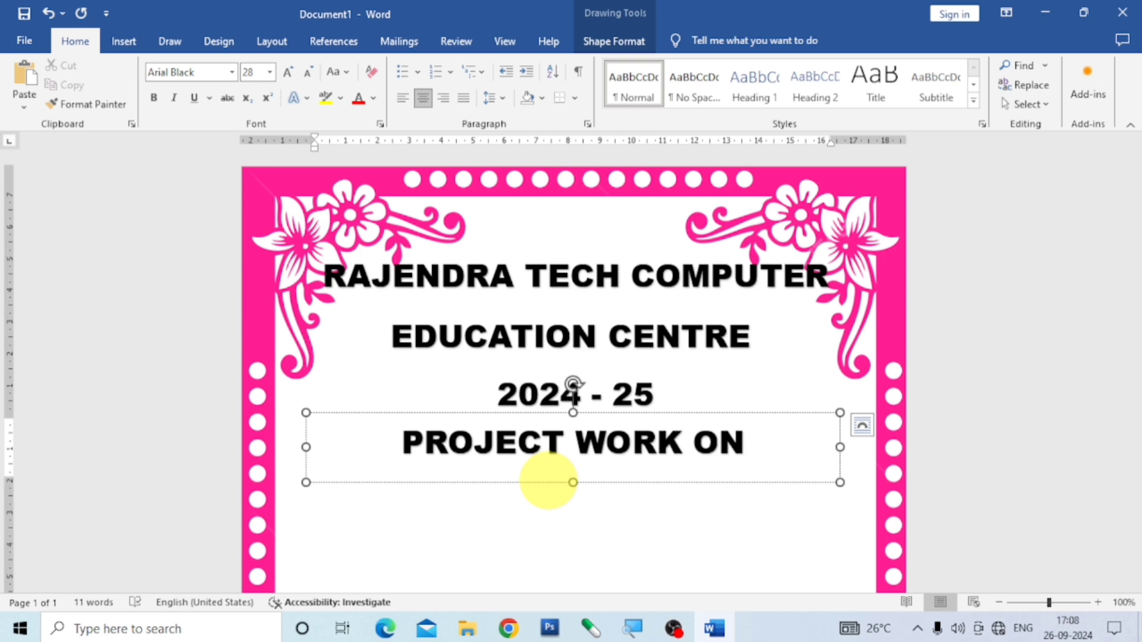
click(772, 416)
key(Right)
key(Right)
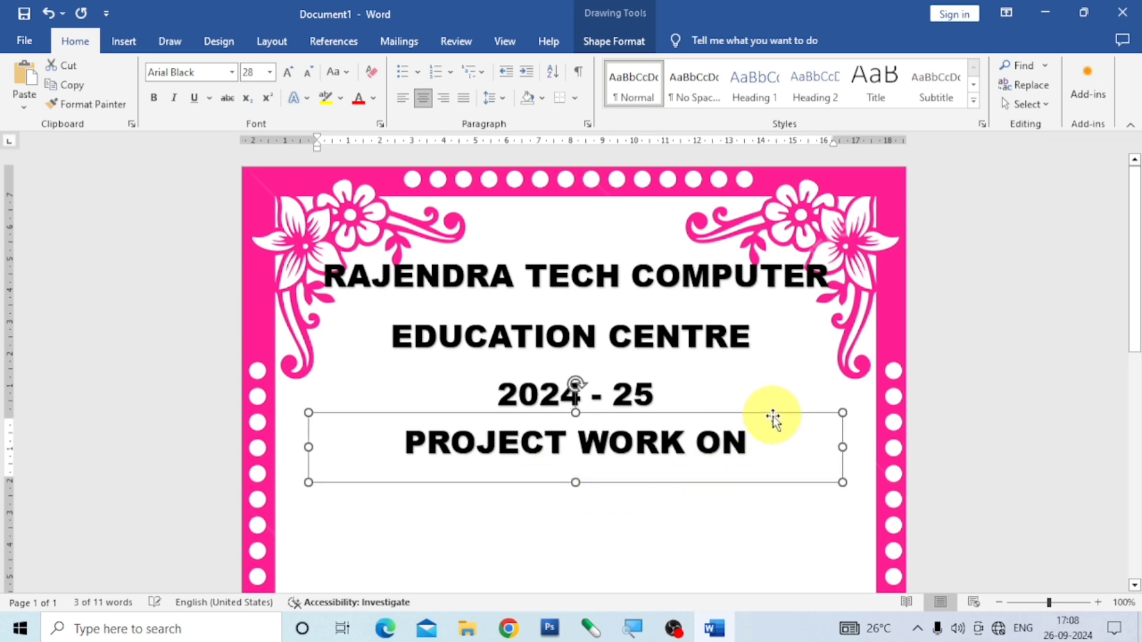
key(Right)
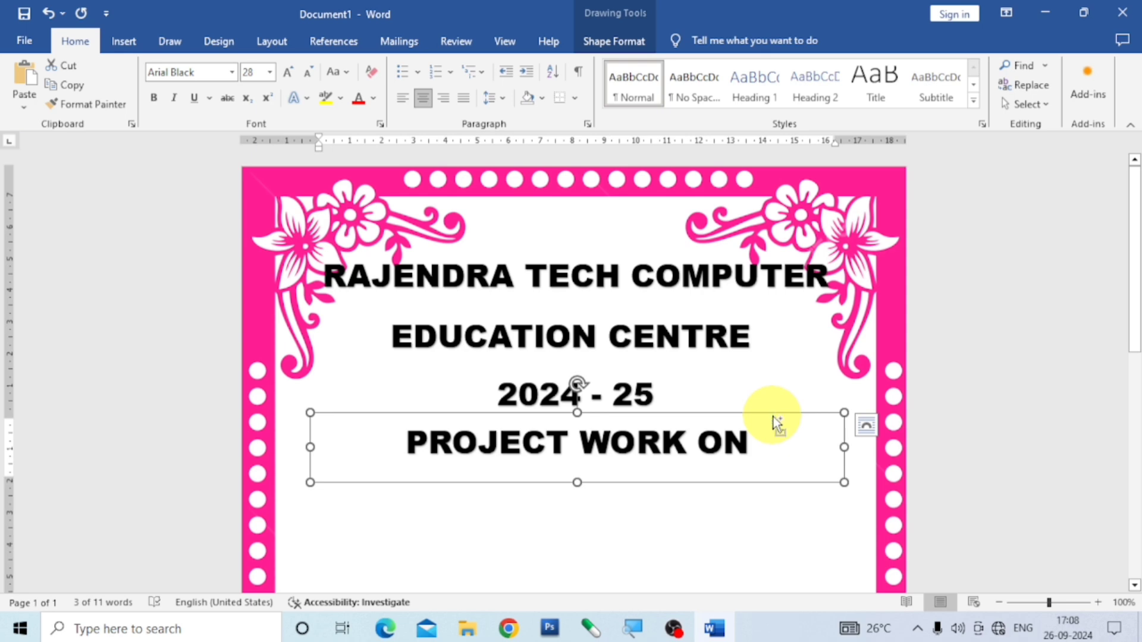
Duplicate the "PROJECT WORK ON" WordArt and place the copy directly beneath it, aligned with the original.
key(ctrl+d)
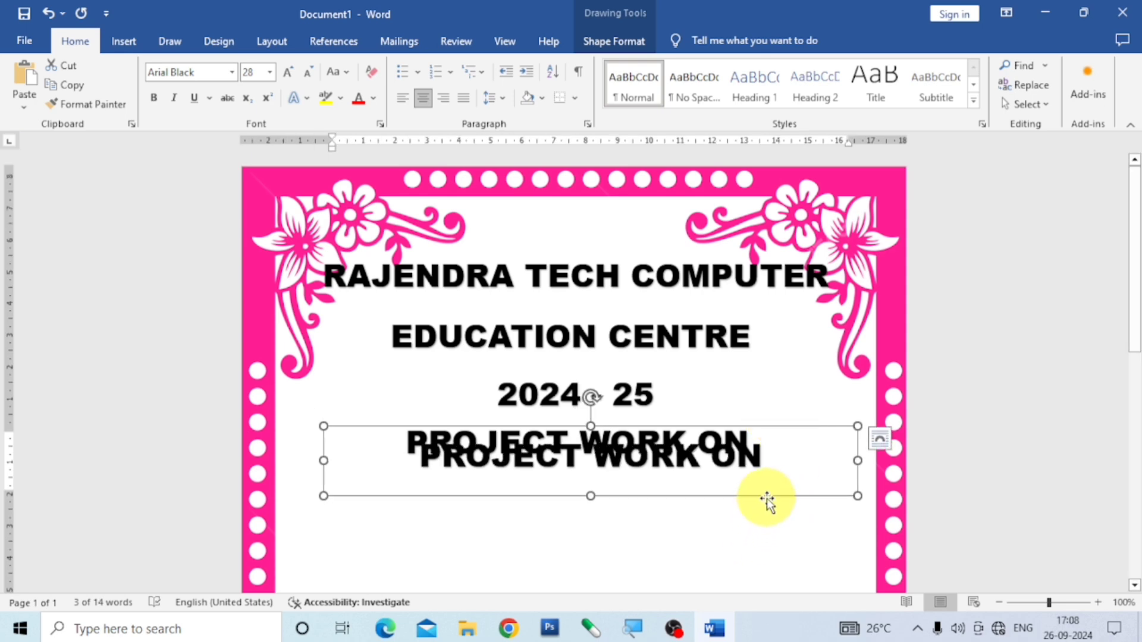
key(Left)
key(Left)
key(Left)
key(Left)
key(Left)
key(Left)
key(Left)
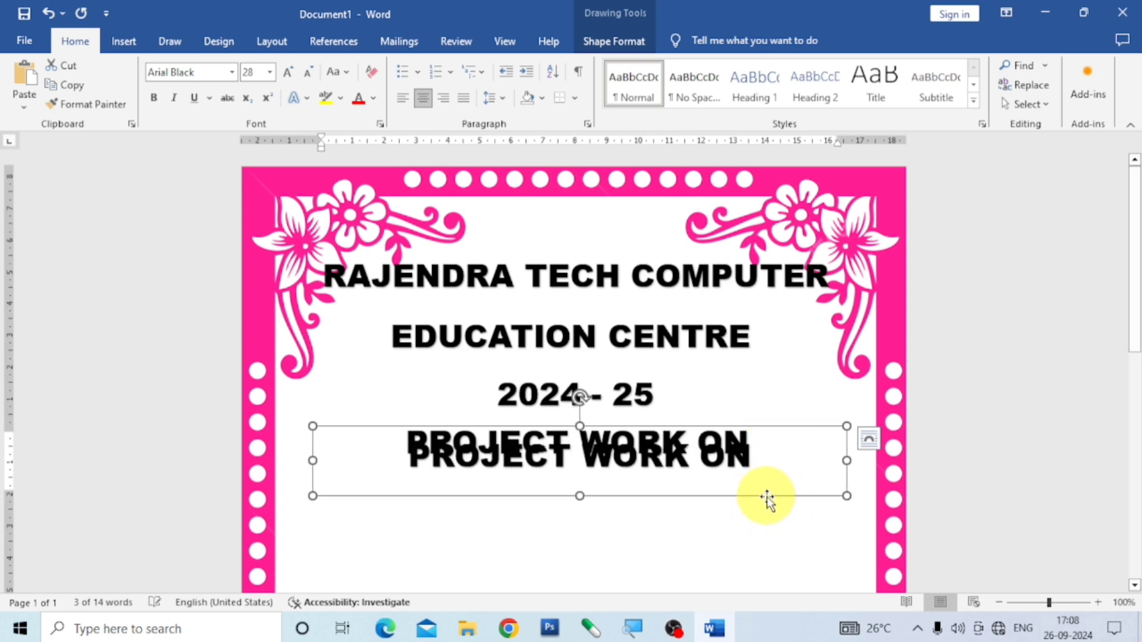
key(Left)
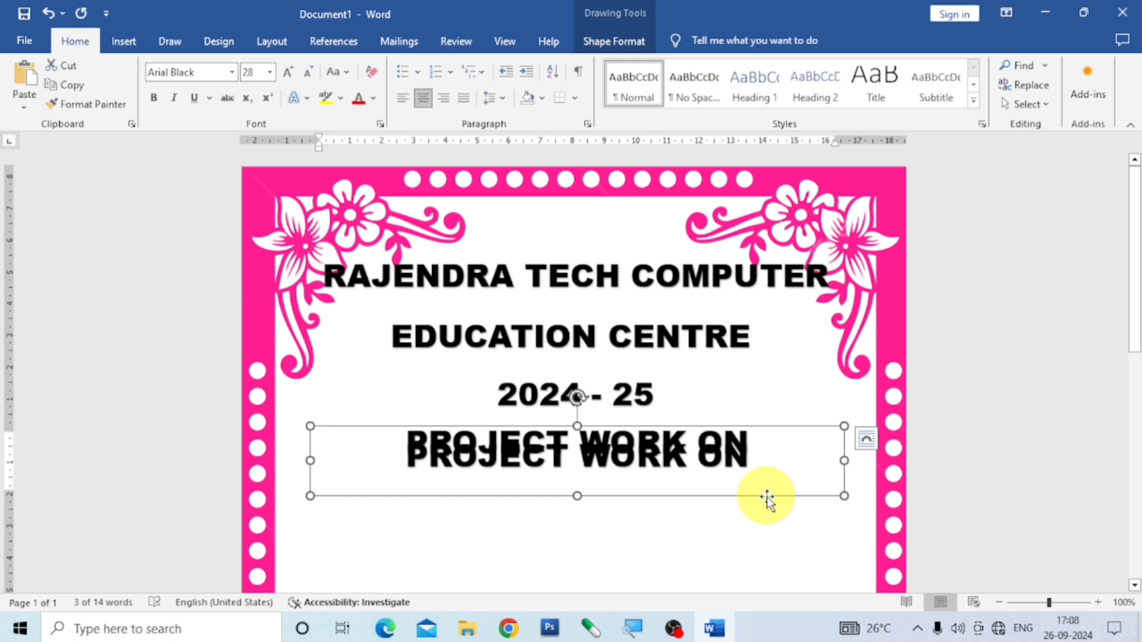
key(Down)
key(Down)
key(Down)
key(Down)
key(Down)
key(Down)
key(Down)
key(Down)
key(Down)
key(Down)
key(Down)
key(Down)
key(Down)
key(Down)
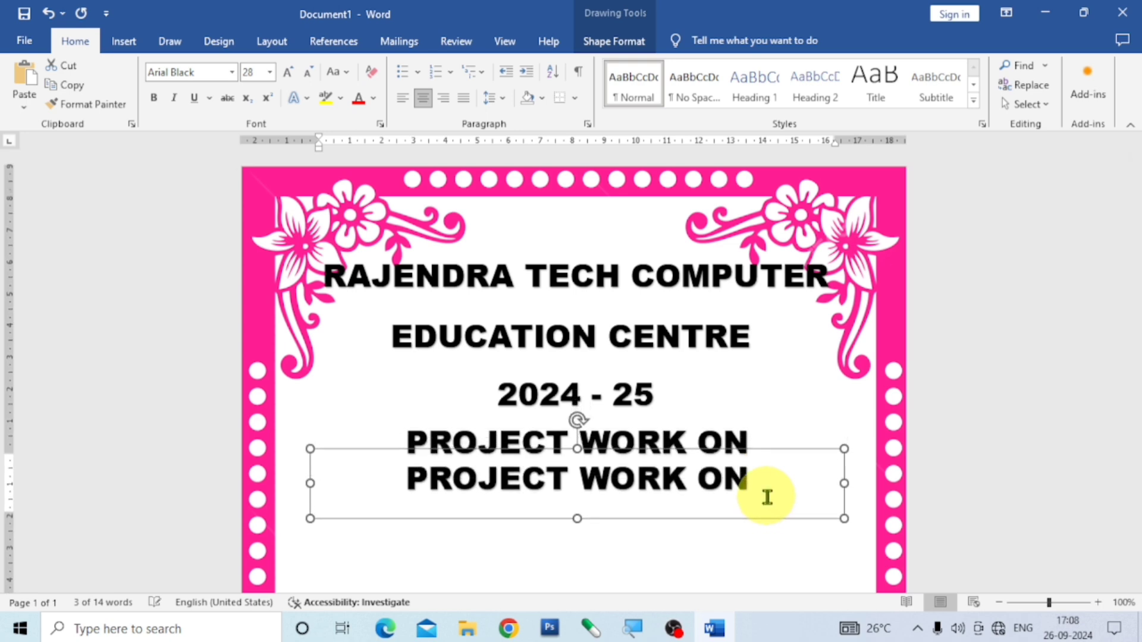
key(Down)
key(Down)
key(Down)
key(Down)
key(Down)
key(Down)
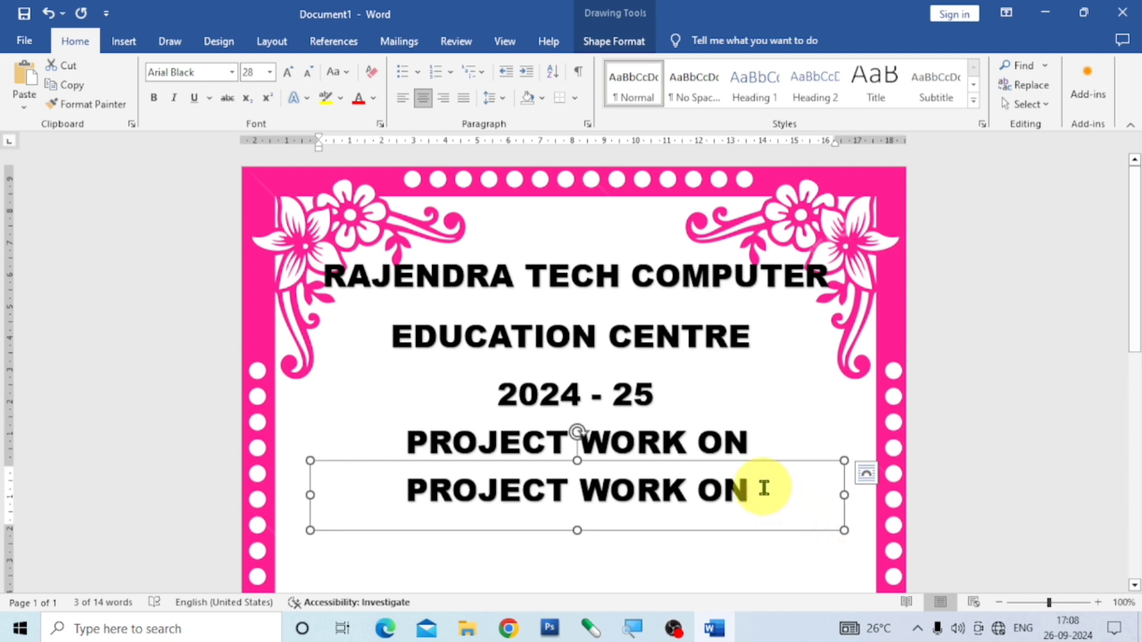
Replace the lower "PROJECT WORK ON" copy's text with "MS - WORD".
click(764, 488)
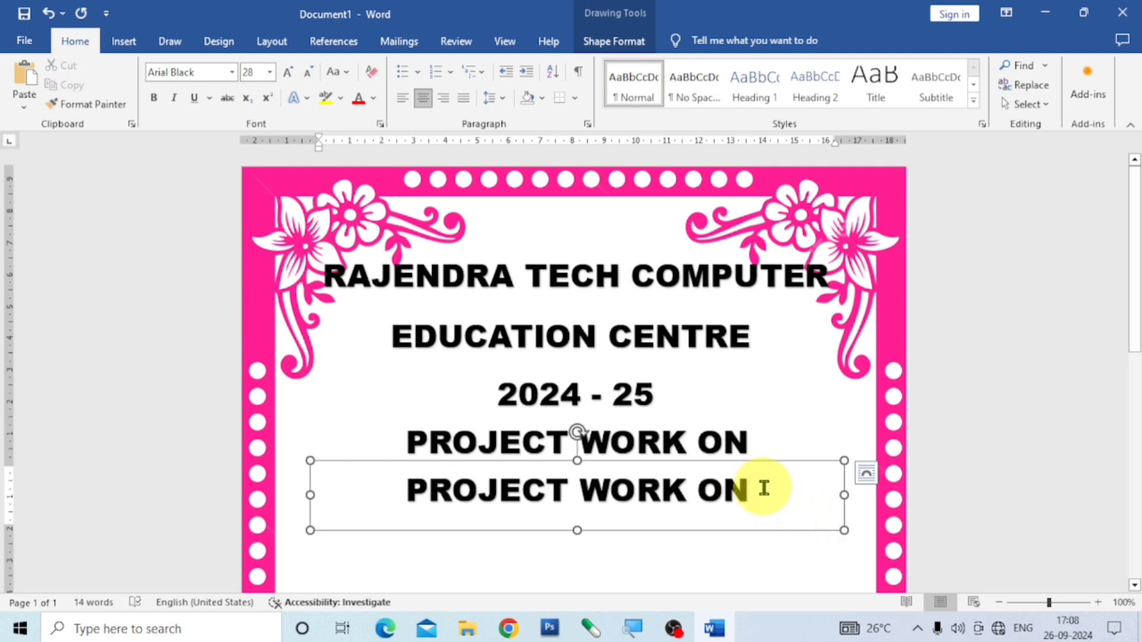
drag(757, 487, 359, 512)
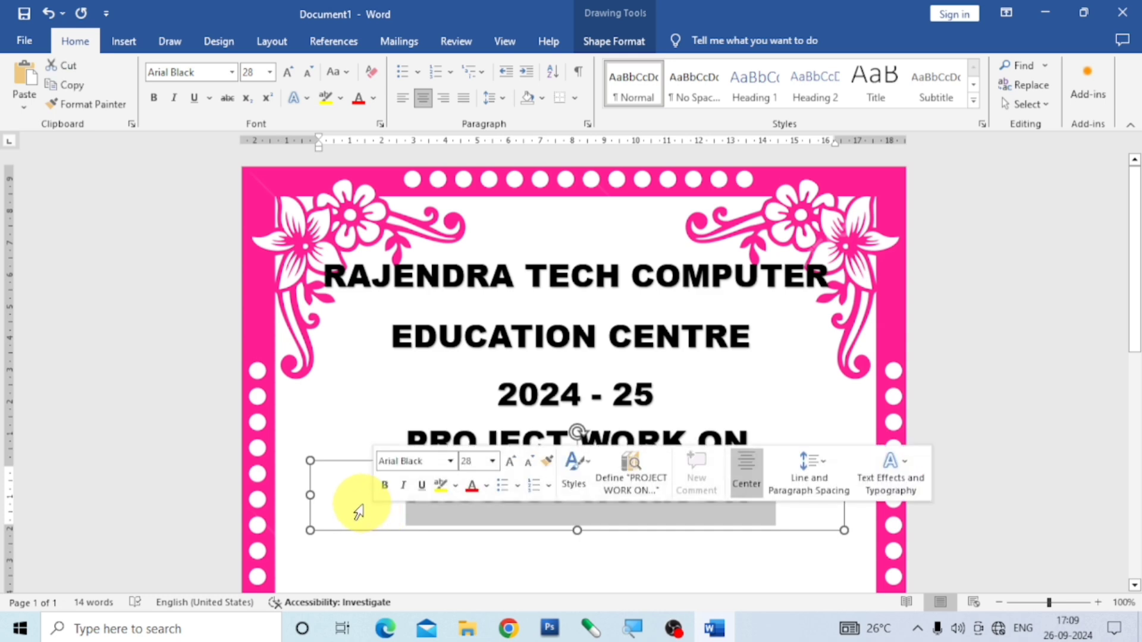
text(MS)
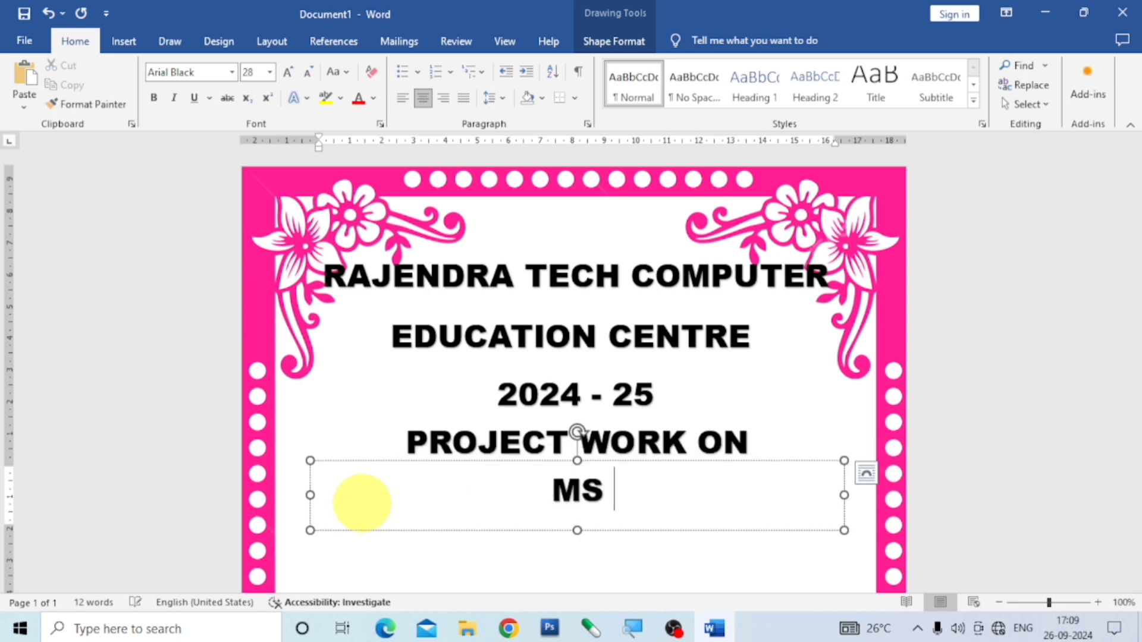
text( -)
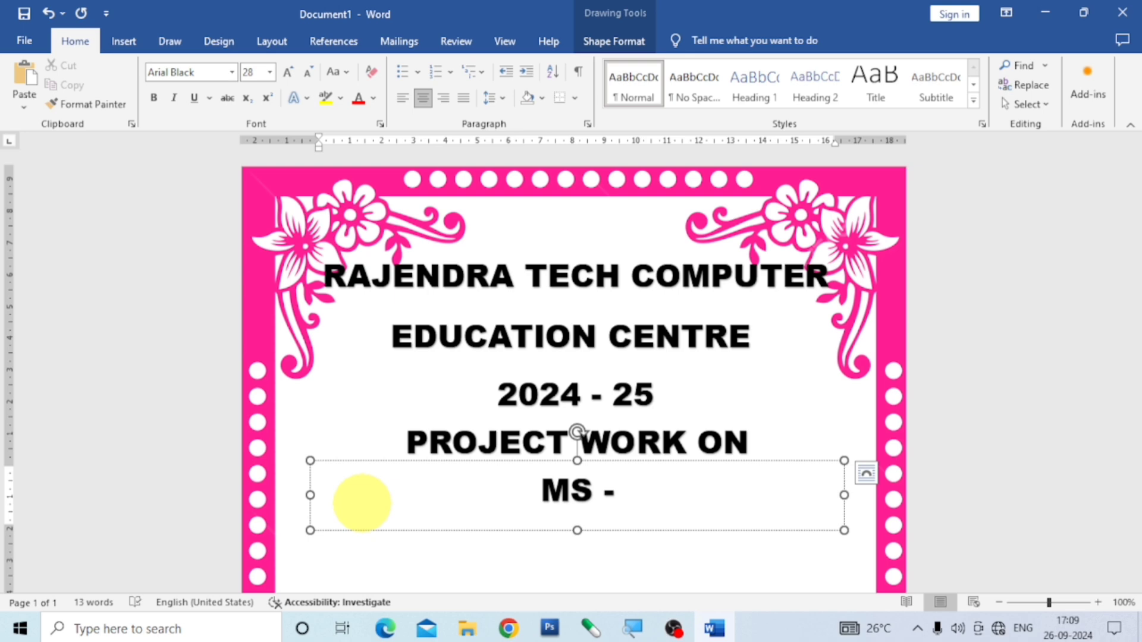
text( WORD)
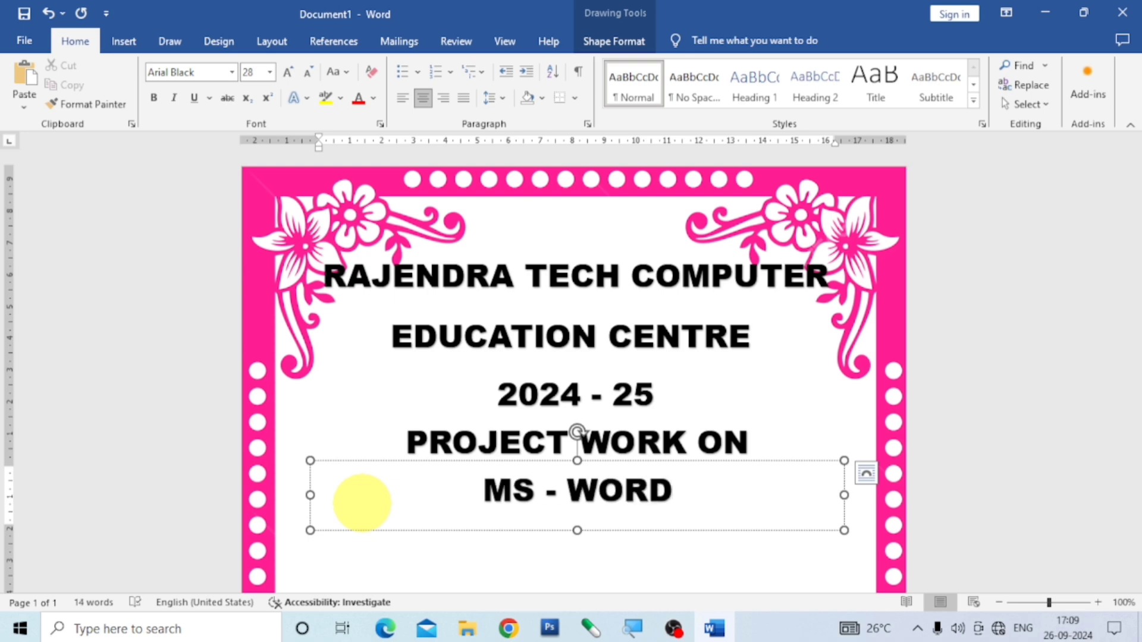
click(694, 586)
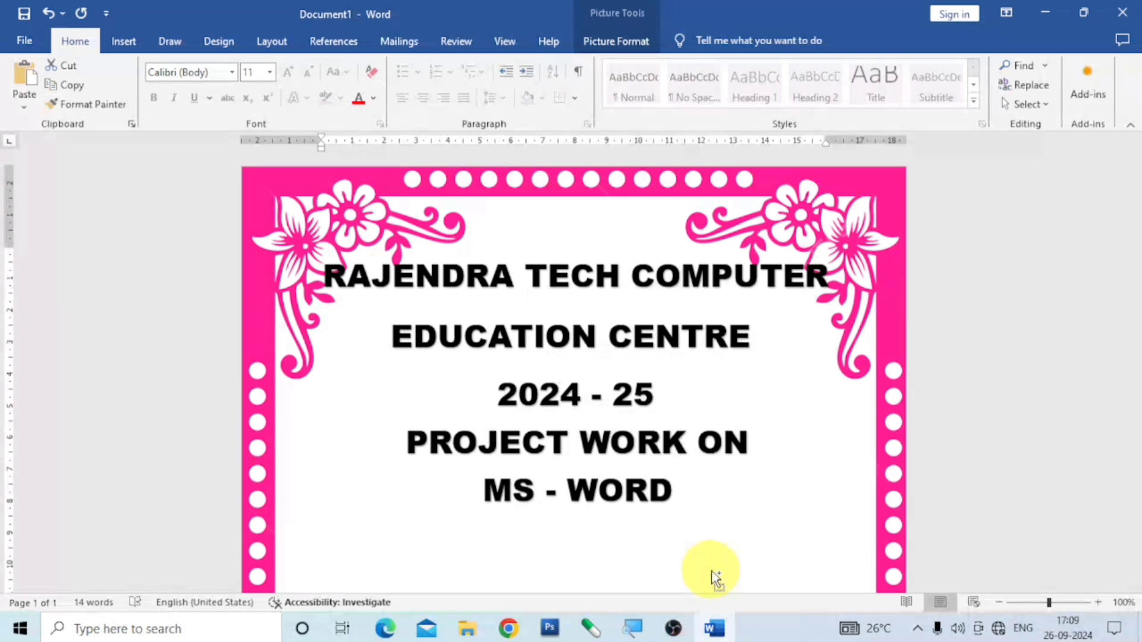
Duplicate the "MS - WORD" WordArt and place the copy below it, slightly to the left.
click(594, 501)
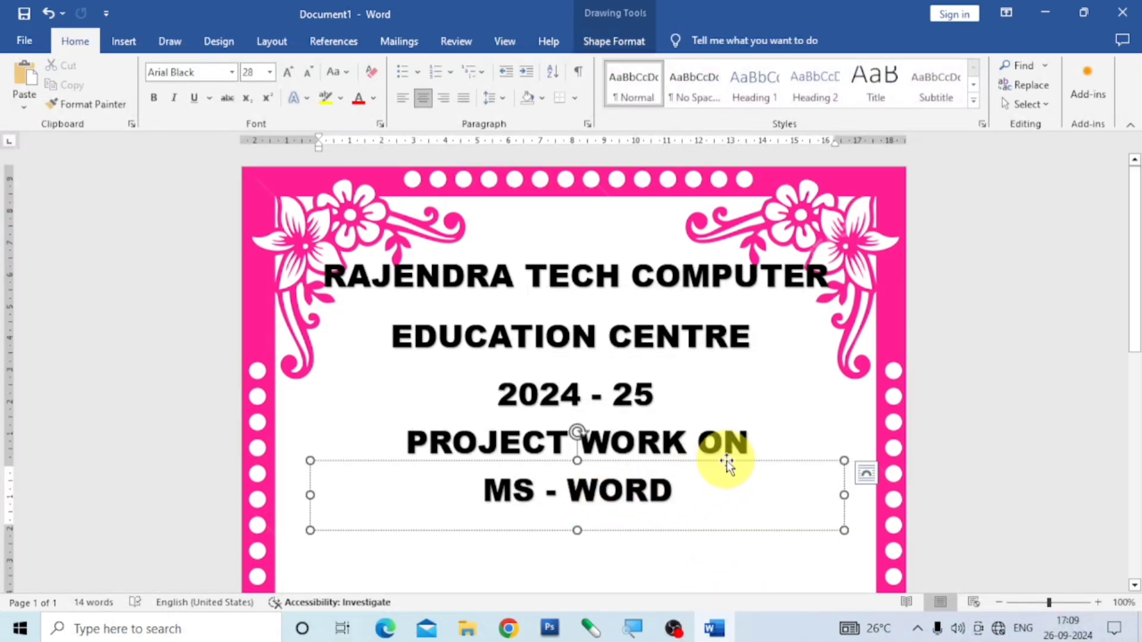
click(771, 462)
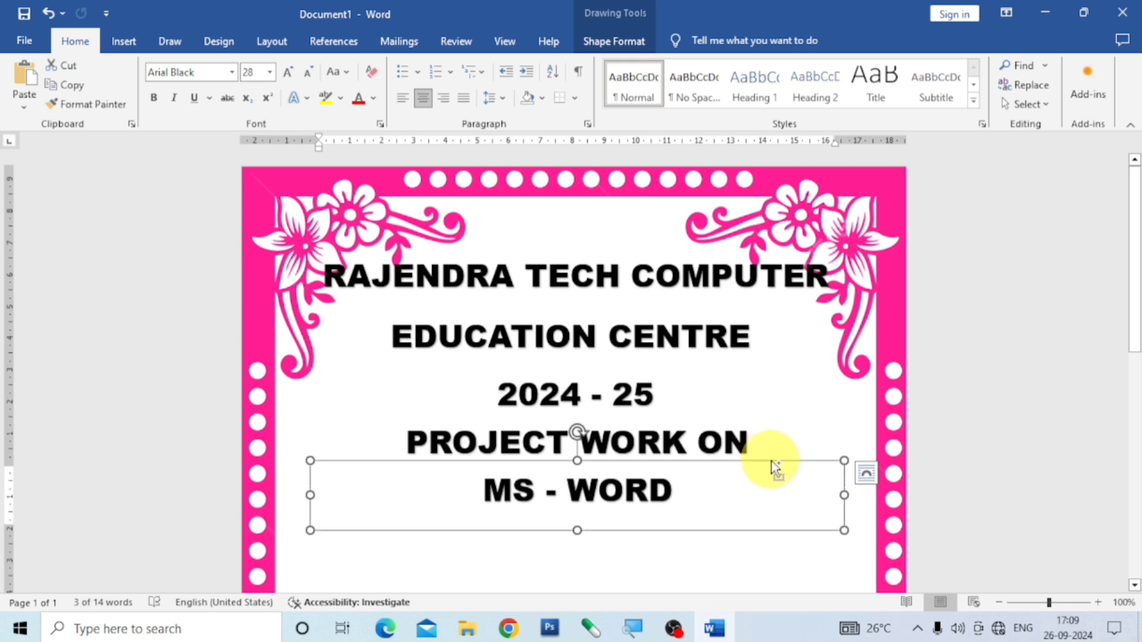
key(ctrl+d)
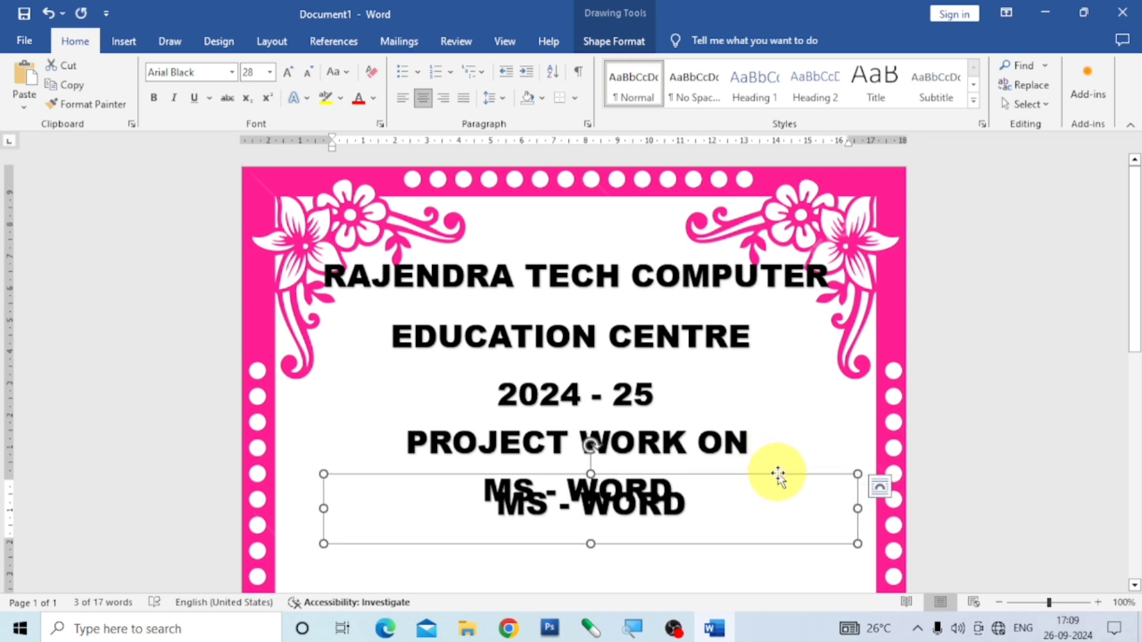
drag(778, 474, 747, 522)
scroll(757, 525, down, 5)
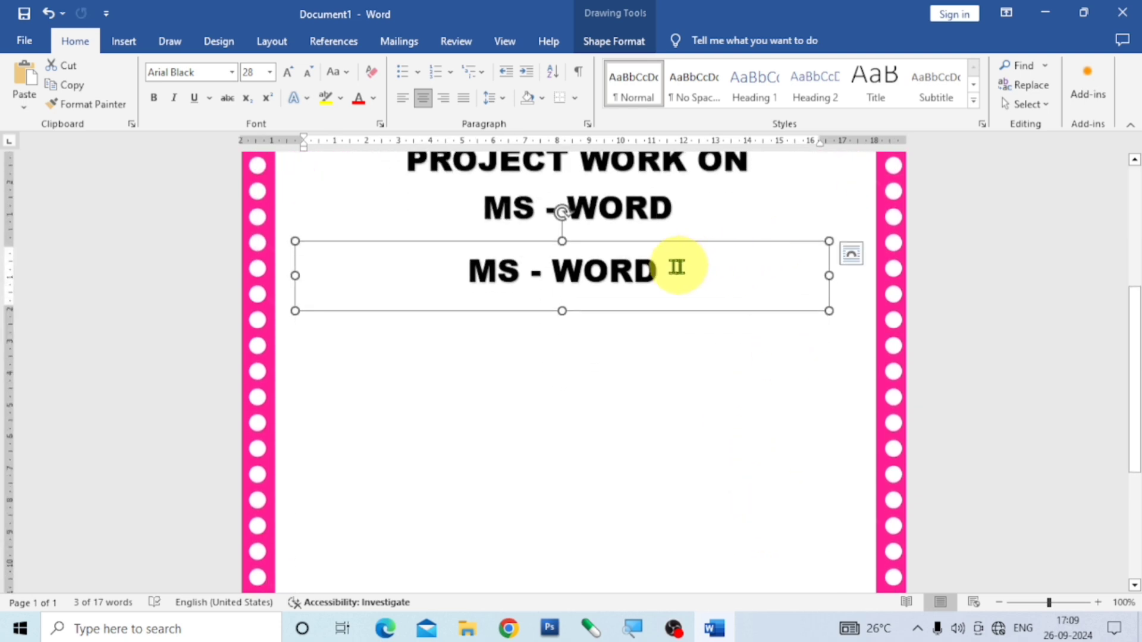
Change the lower copy's text to "GUIDANCE:" and move its narrowed box down against the left border.
drag(662, 271, 454, 280)
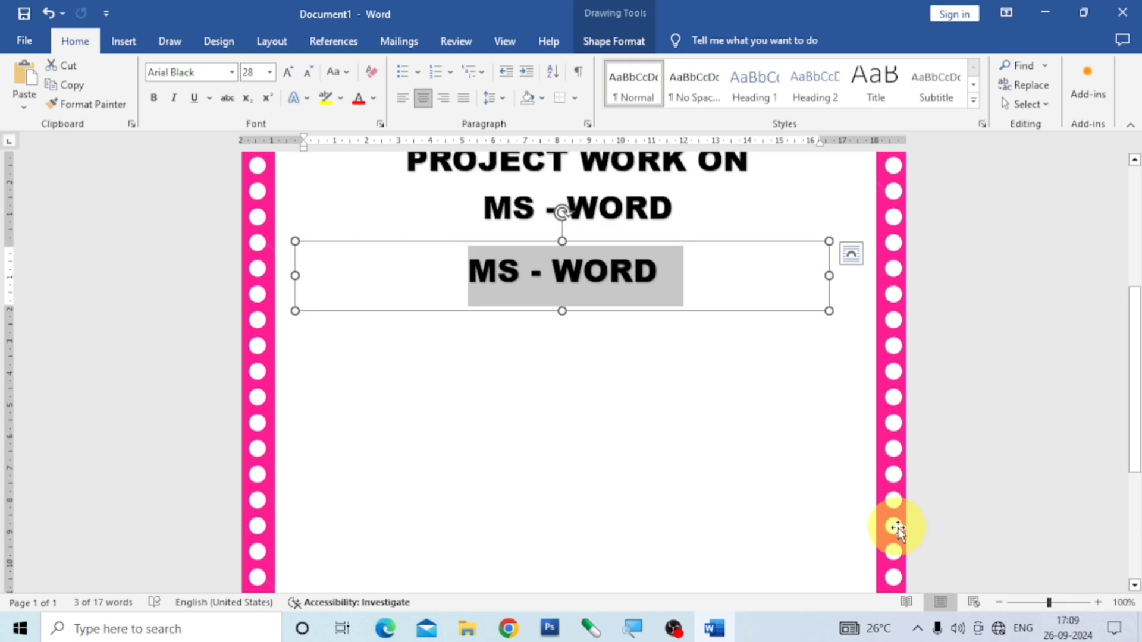
text(GUID)
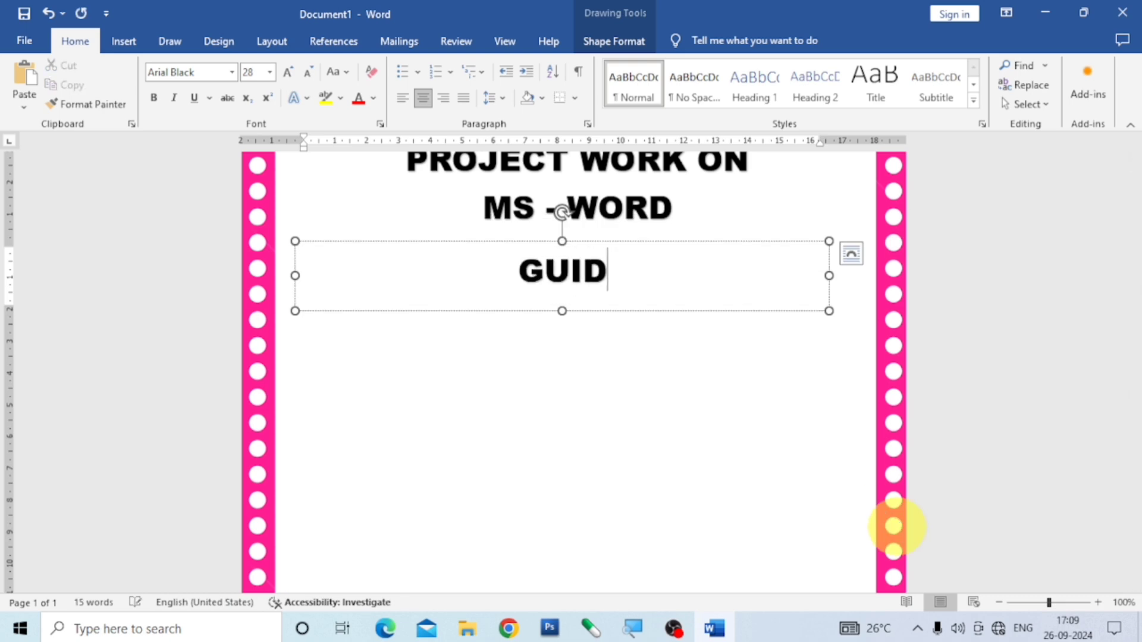
text(ANCE)
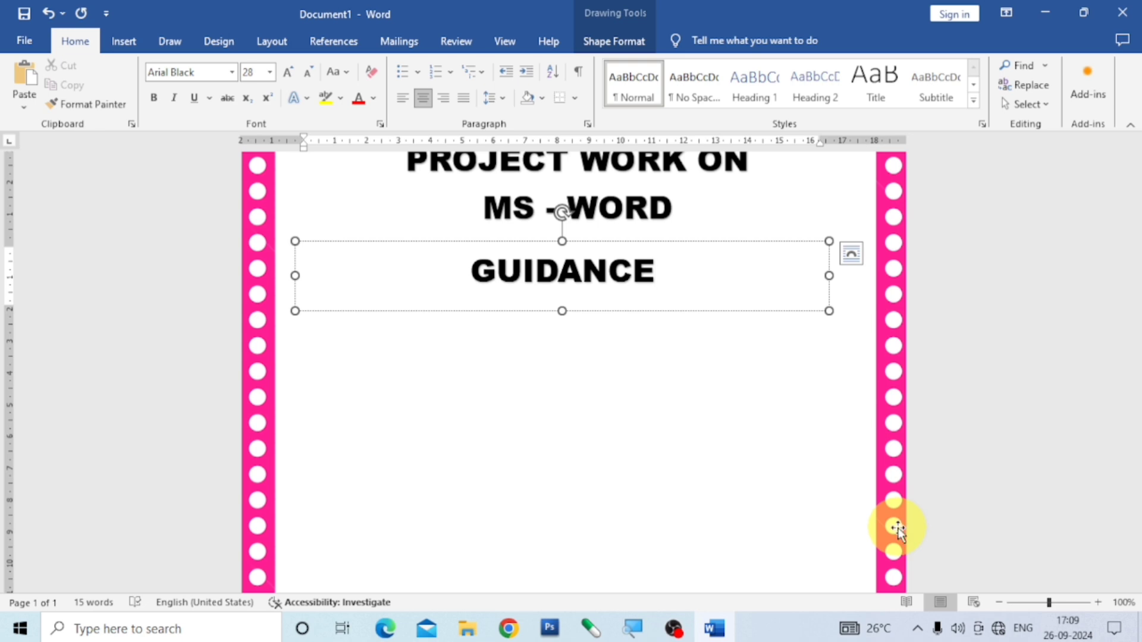
text(:)
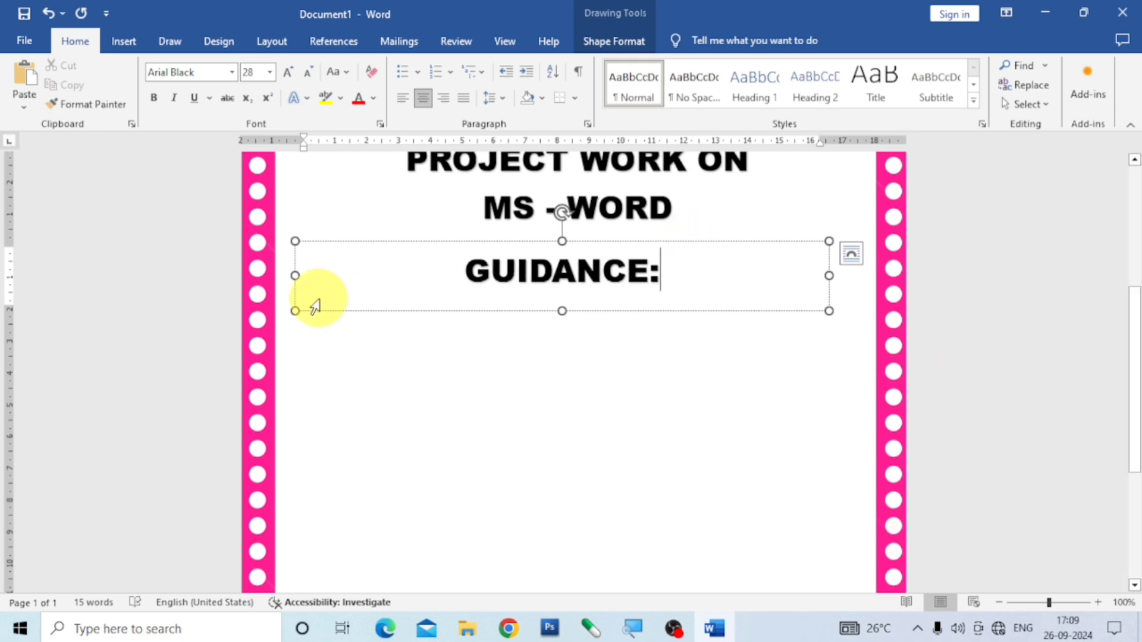
drag(295, 275, 583, 288)
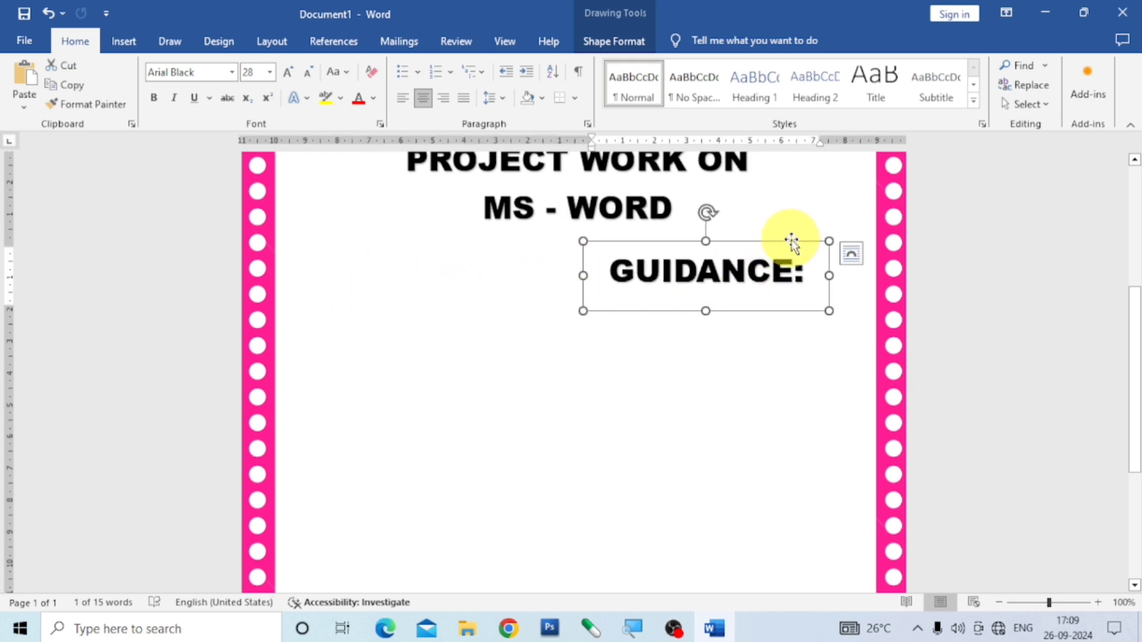
drag(744, 253, 464, 271)
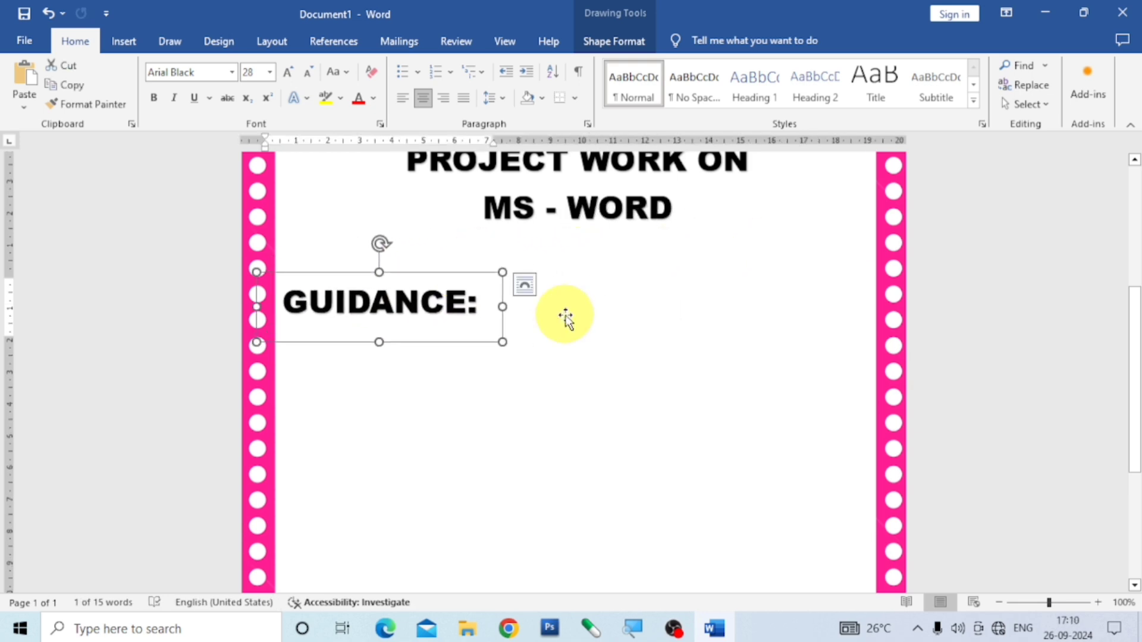
Place a copy of the "GUIDANCE:" WordArt directly below it, reading "SIGN:" and left-aligned with the original.
key(ctrl+v)
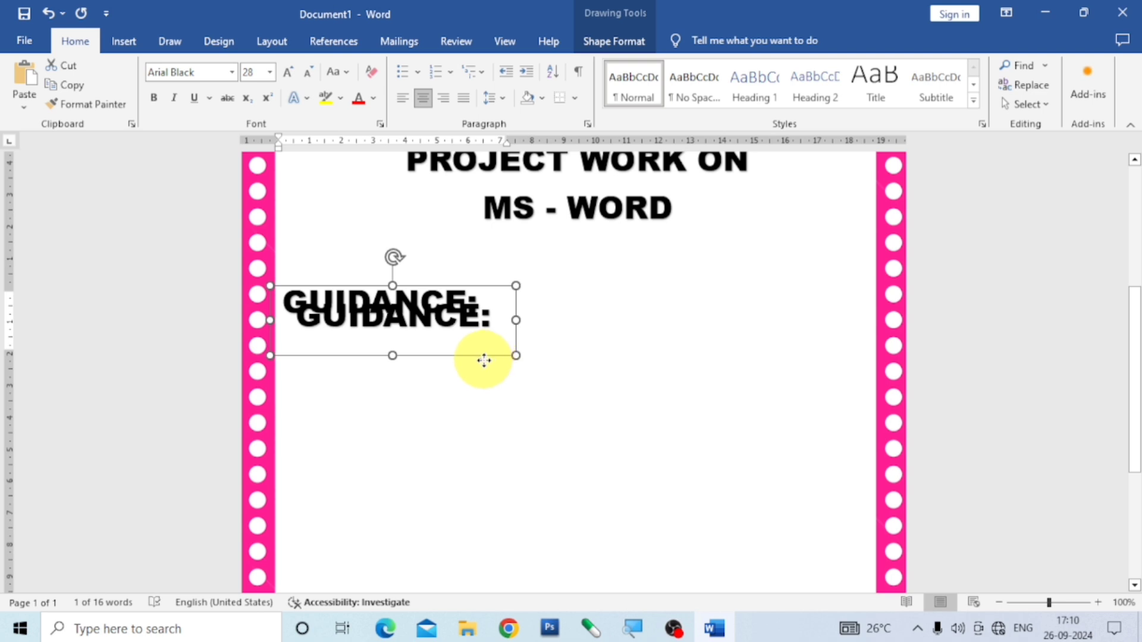
drag(480, 362, 476, 387)
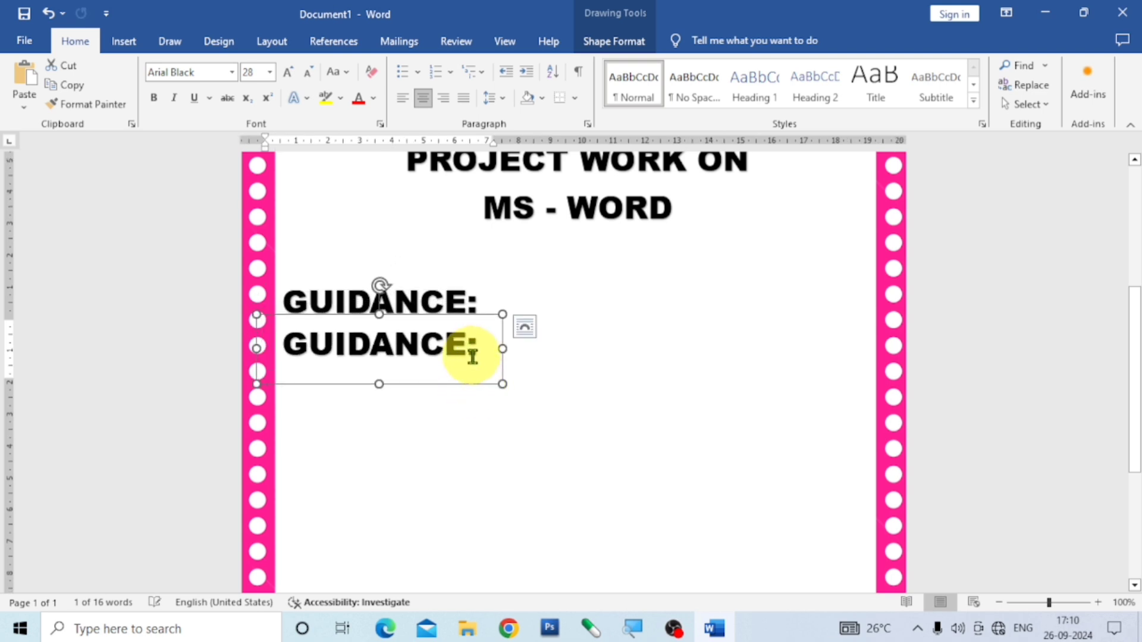
drag(470, 345, 286, 345)
text(SIGN:)
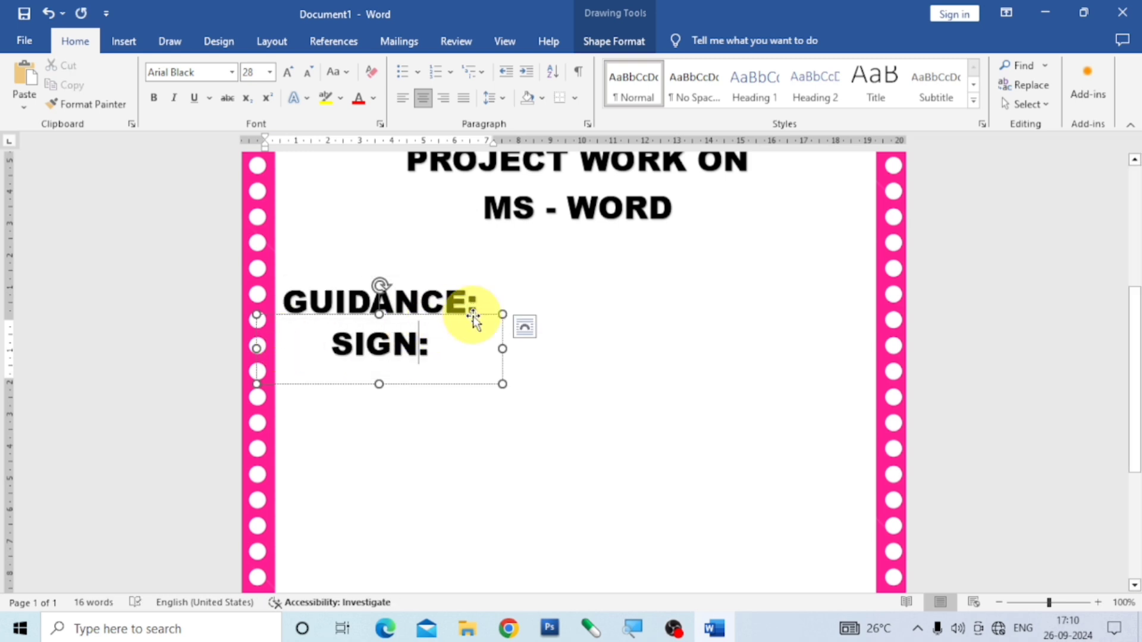
drag(476, 313, 433, 315)
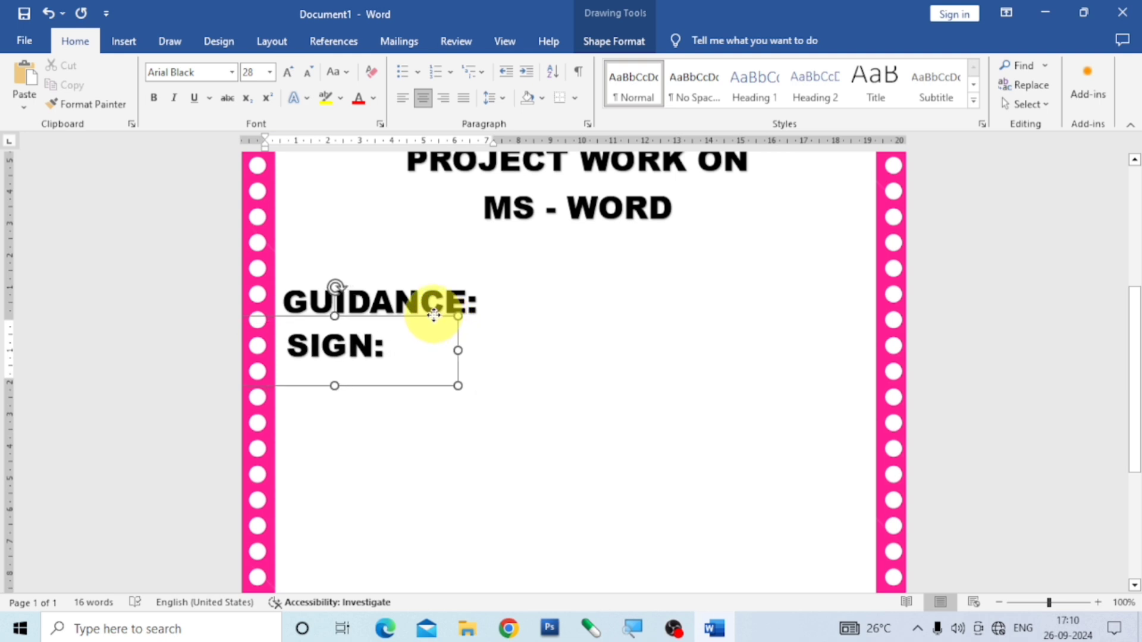
click(593, 402)
Place a copy of the "GUIDANCE:" WordArt below the "SIGN:" line, near the middle of the page.
click(469, 309)
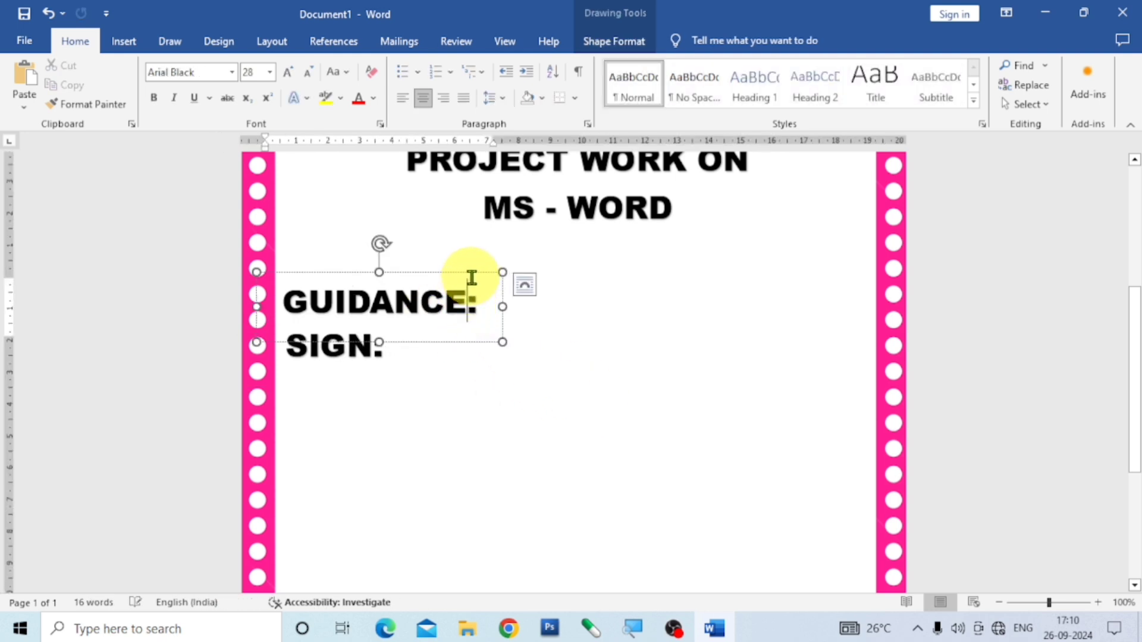
click(476, 273)
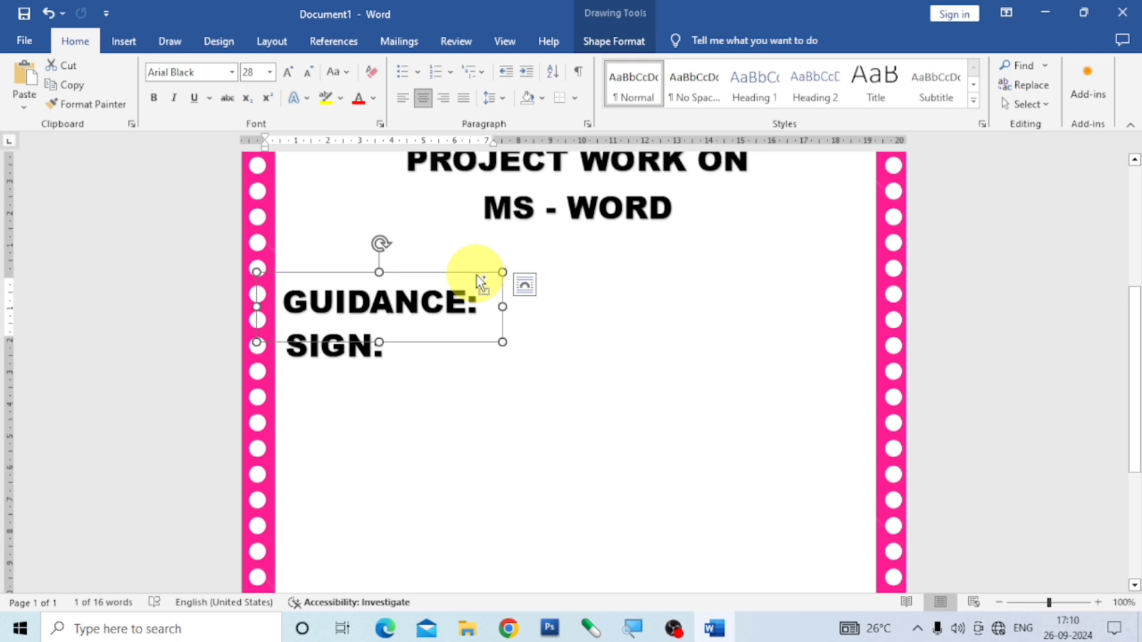
ctrl+drag(477, 276, 671, 413)
scroll(684, 390, down, 3)
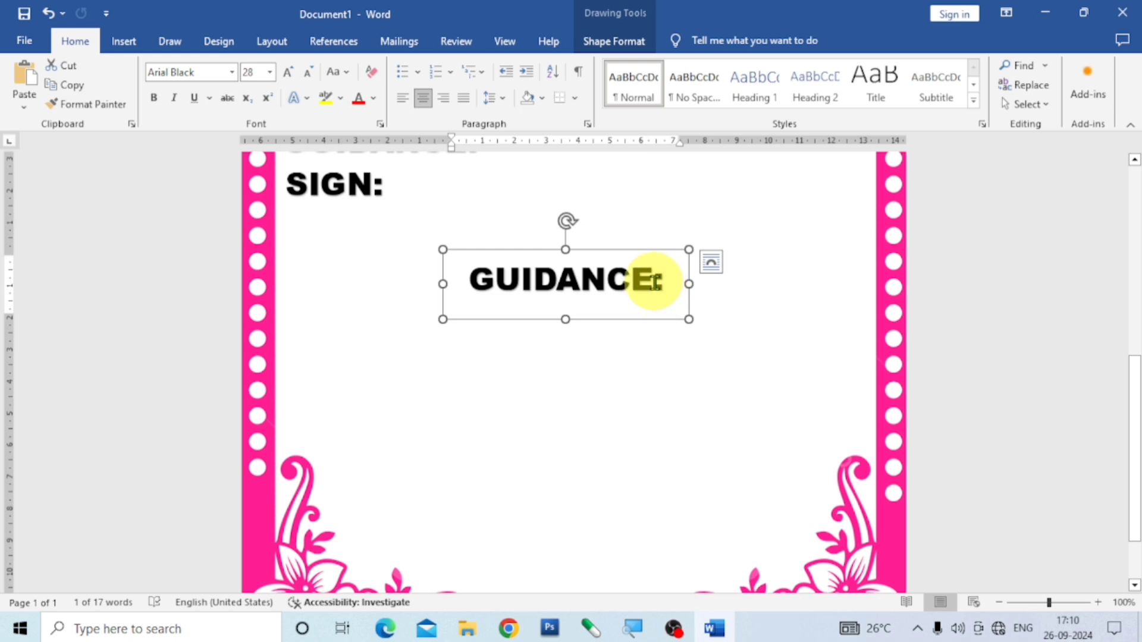
Change the middle copy's text to "SUBMITTED BY:" and widen its box so the text fits on one line.
drag(654, 281, 446, 280)
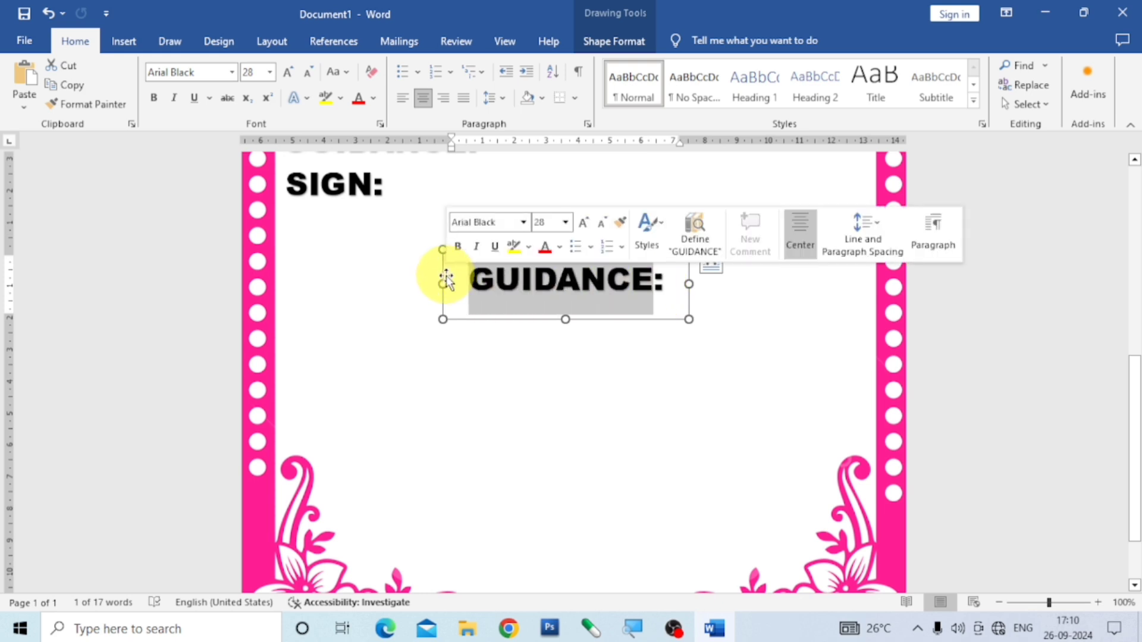
text(SU)
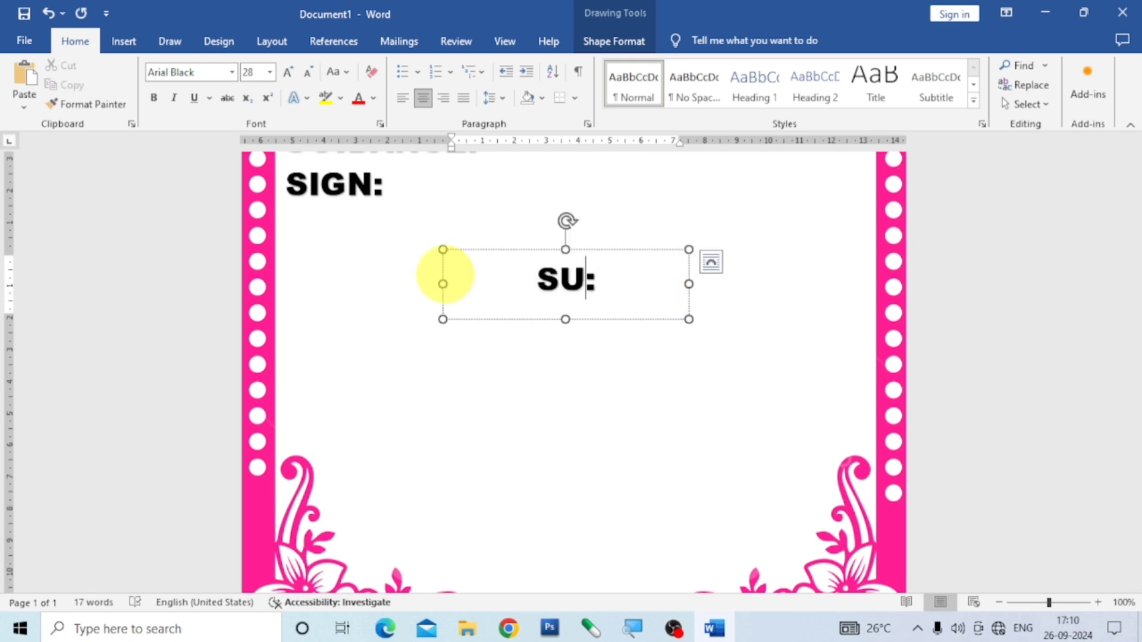
text(BMITTE)
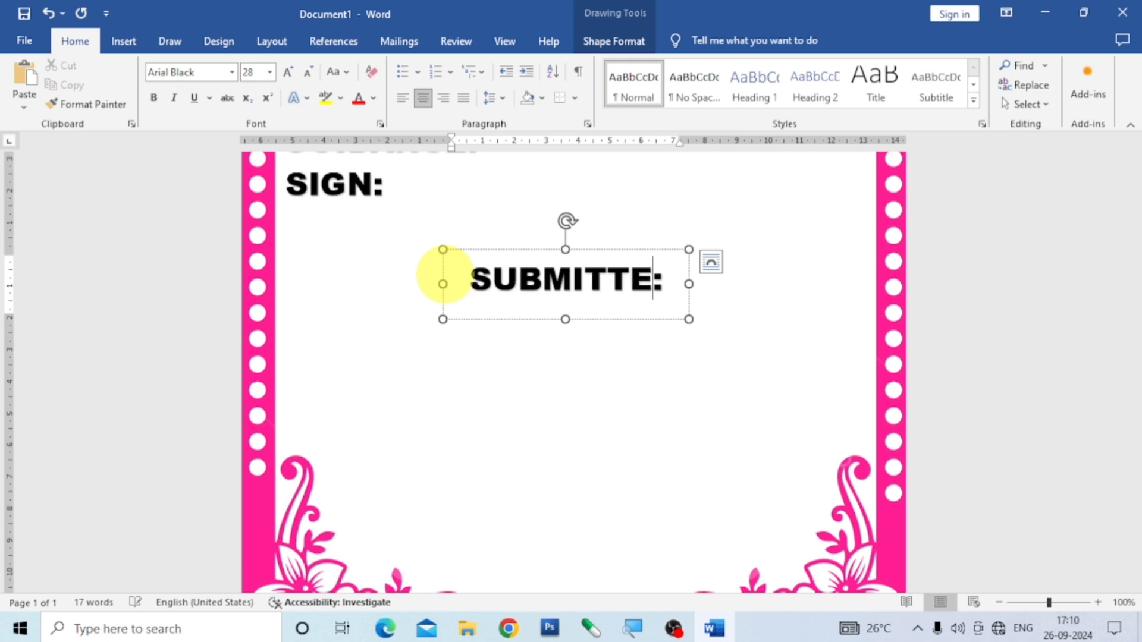
text(D BY)
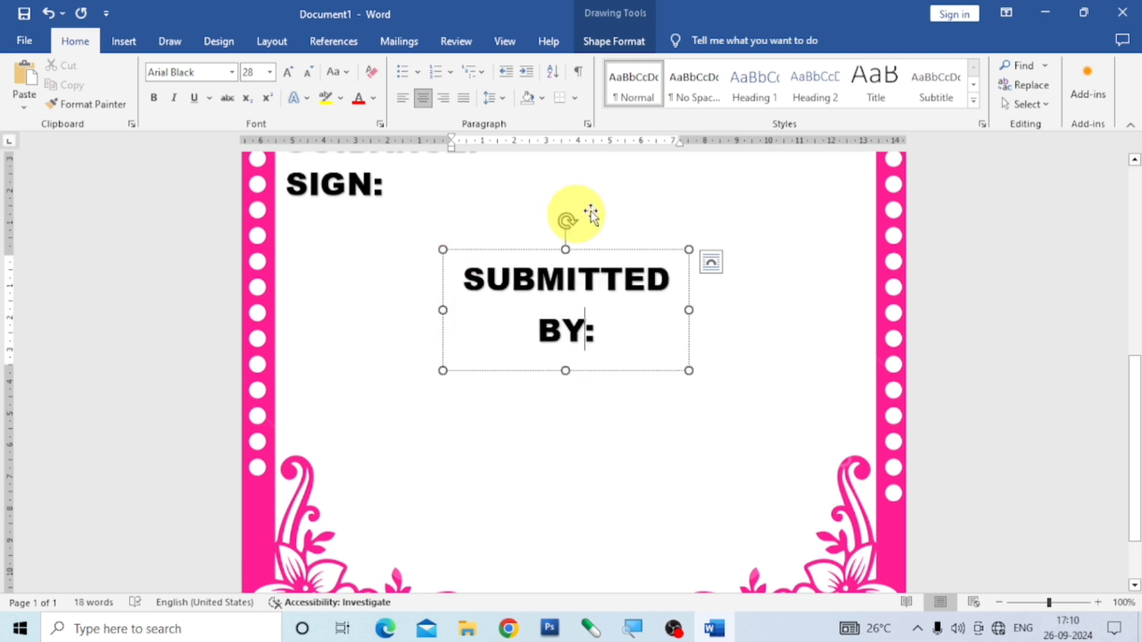
drag(689, 310, 732, 308)
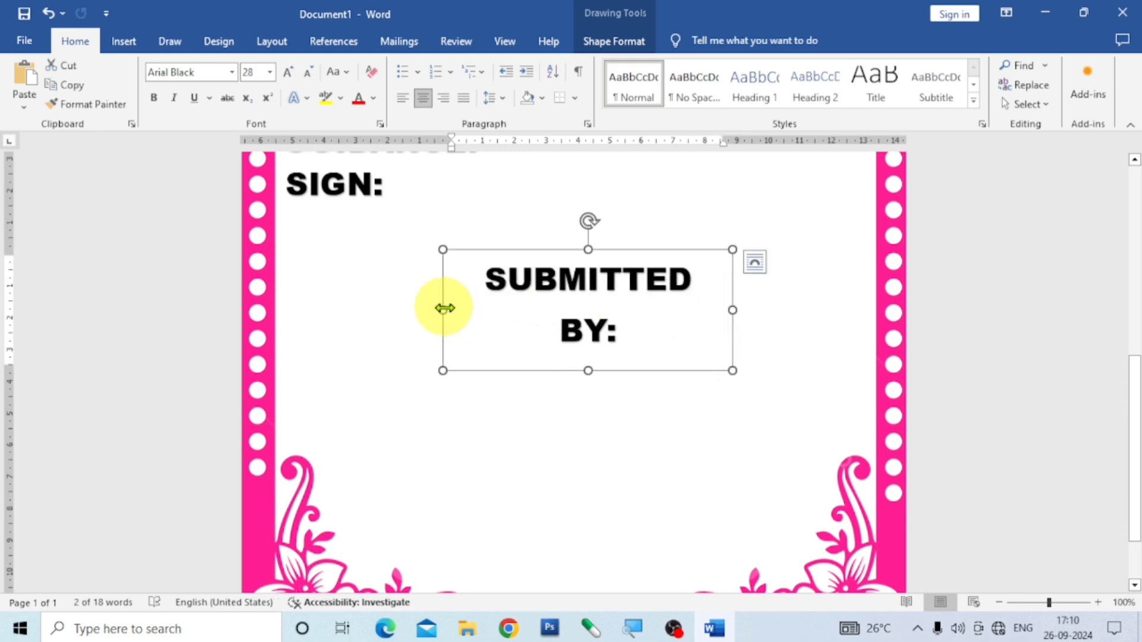
drag(445, 308, 413, 304)
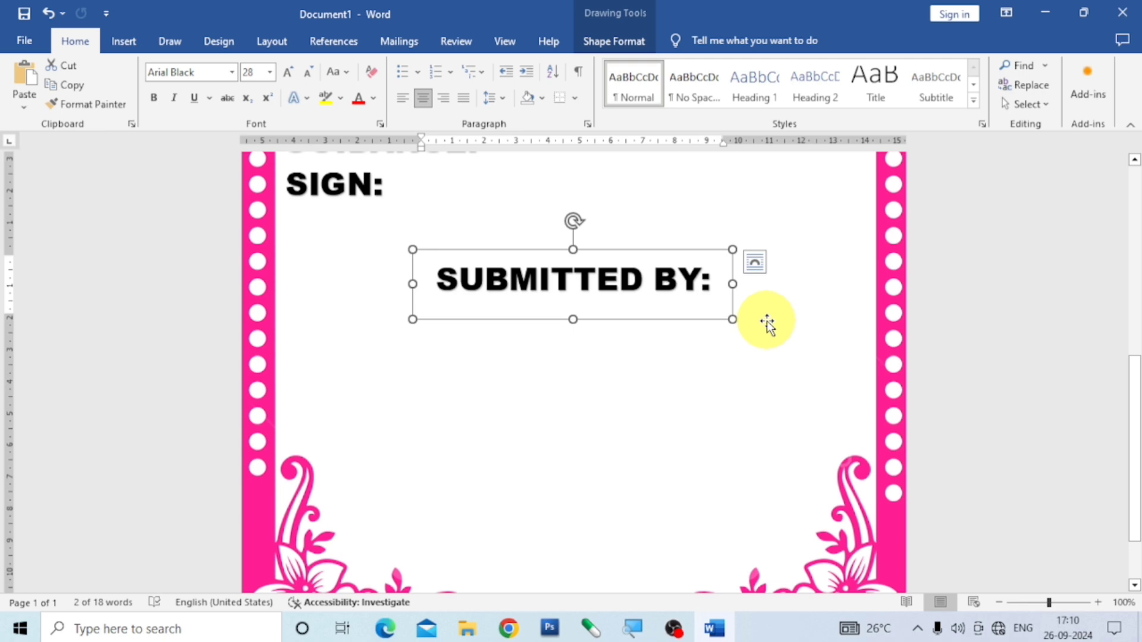
Place a copy of the "SUBMITTED BY:" WordArt below it against the left border and change its text to "STUDENT NAME:".
drag(771, 329, 564, 407)
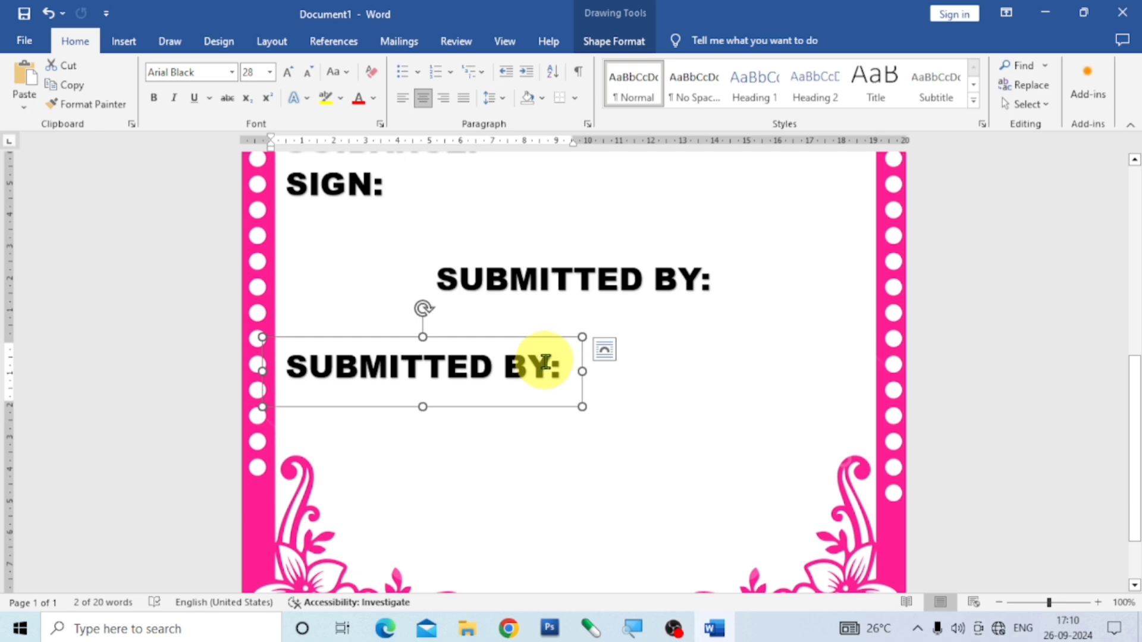
drag(545, 362, 355, 376)
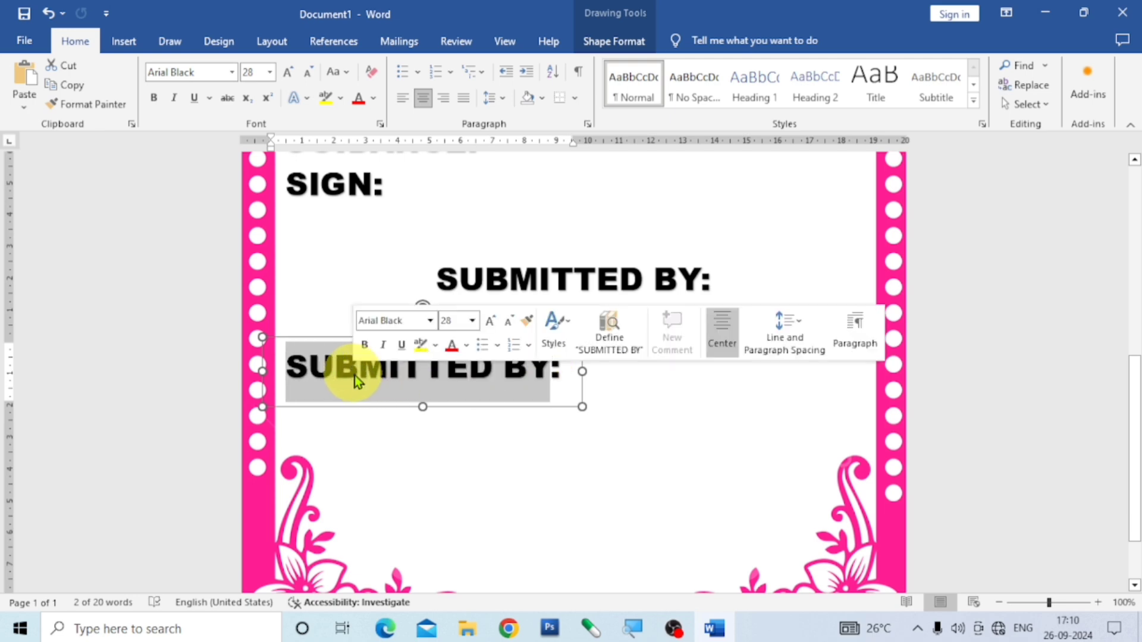
text(STU)
text(DENT )
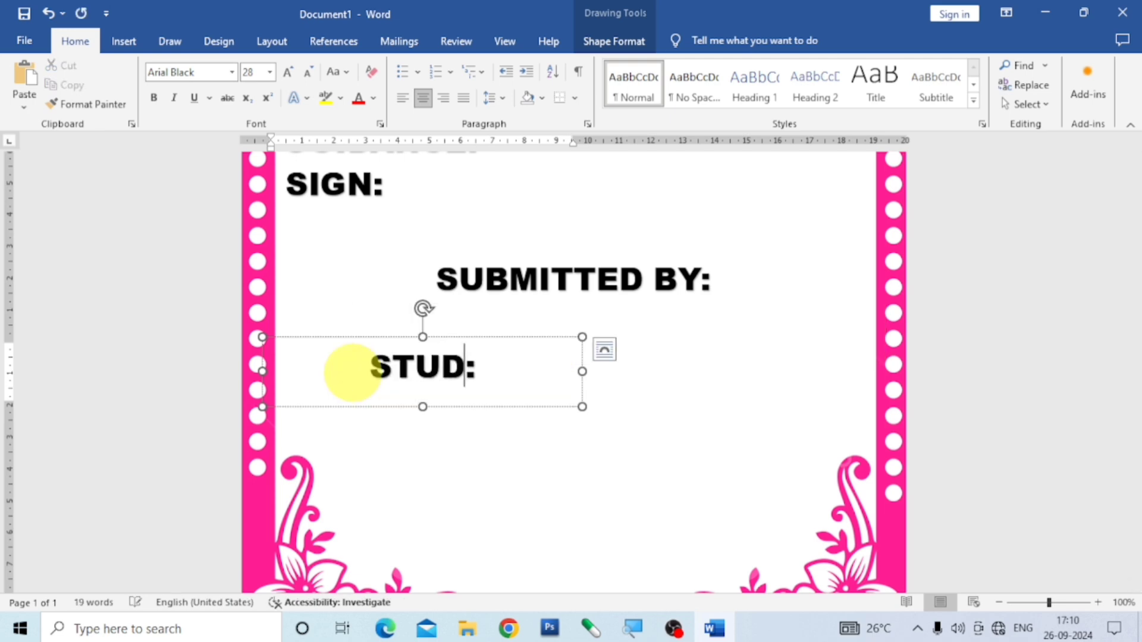
text(NAME)
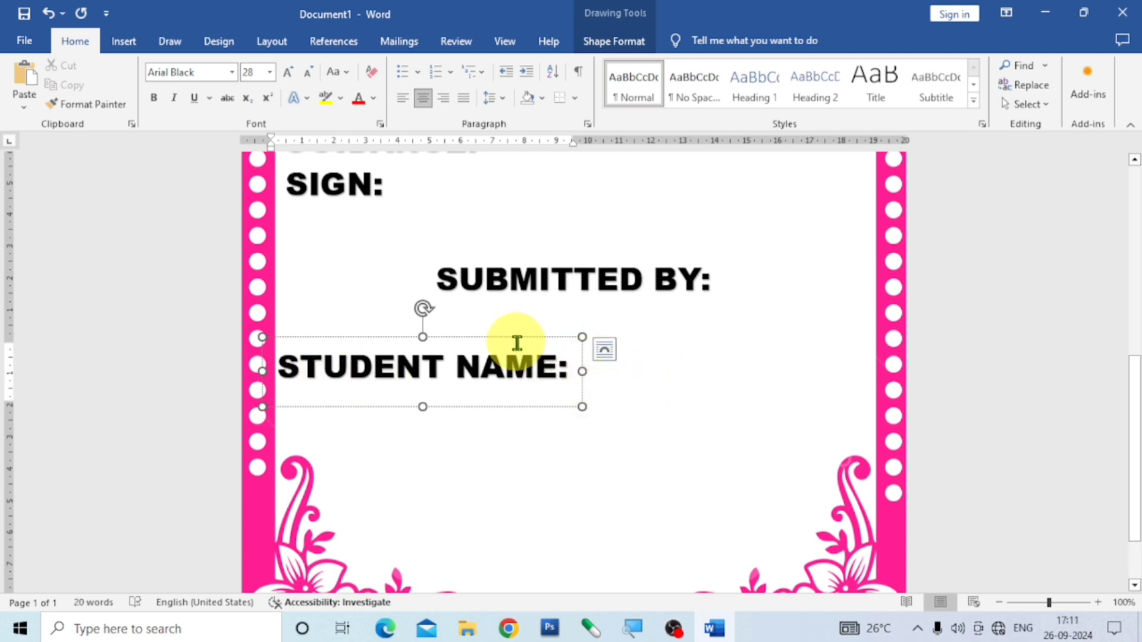
Place a copy of the "STUDENT NAME:" WordArt below the original, shifted slightly to the right of the floral corner.
click(492, 336)
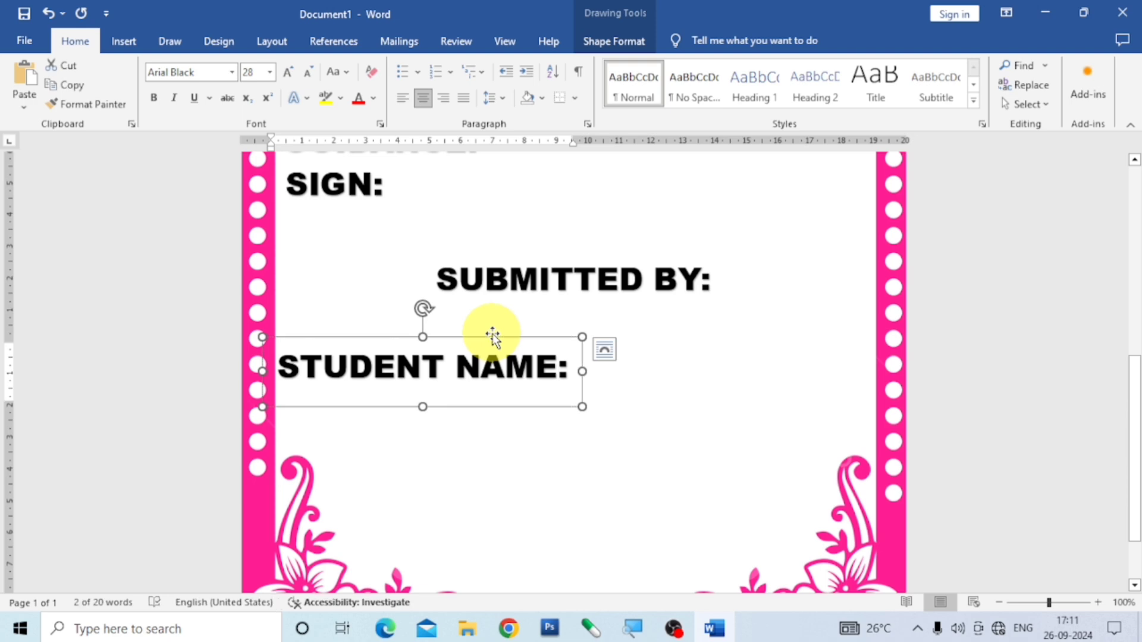
key(ctrl+v)
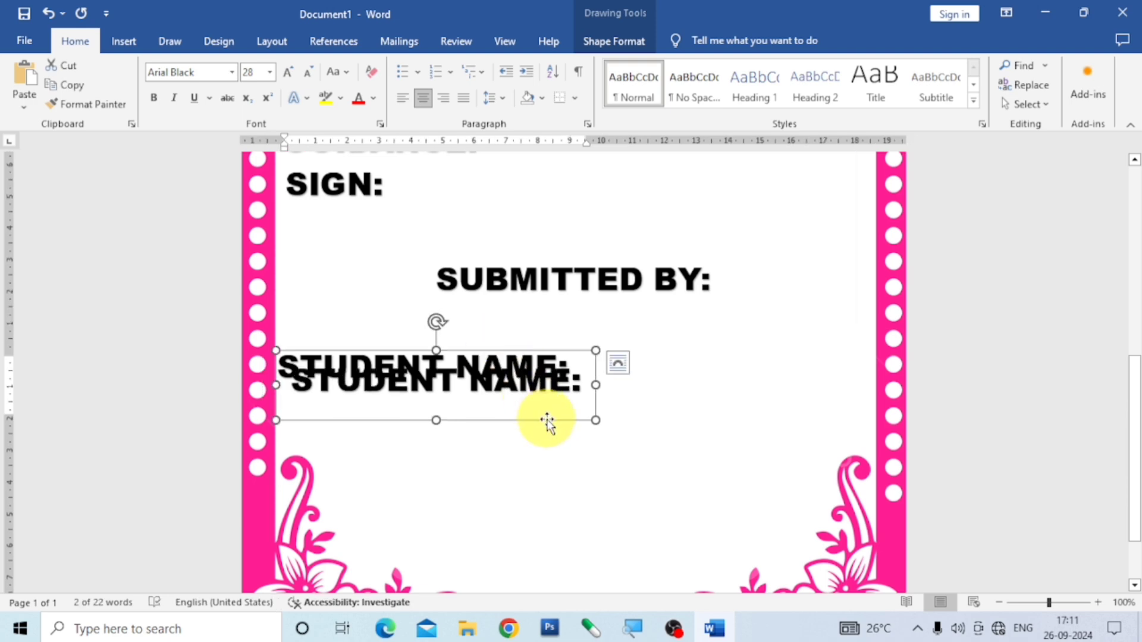
drag(548, 431, 588, 521)
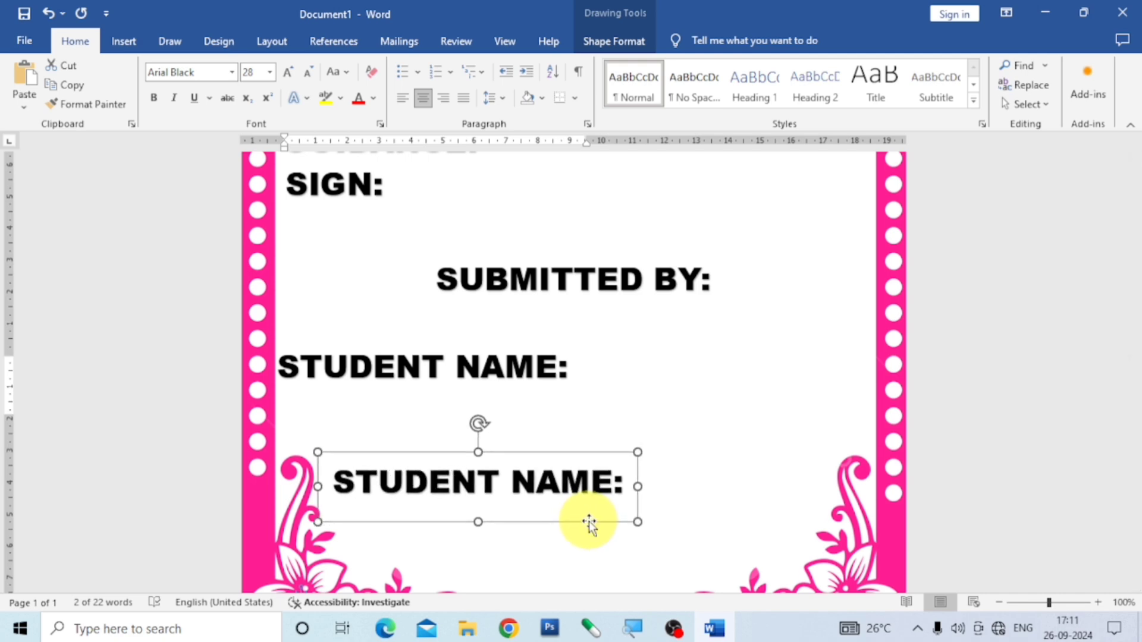
Place a copy of the "SIGN:" WordArt directly below the upper "STUDENT NAME:" line, left-aligned with the original "SIGN:".
click(523, 369)
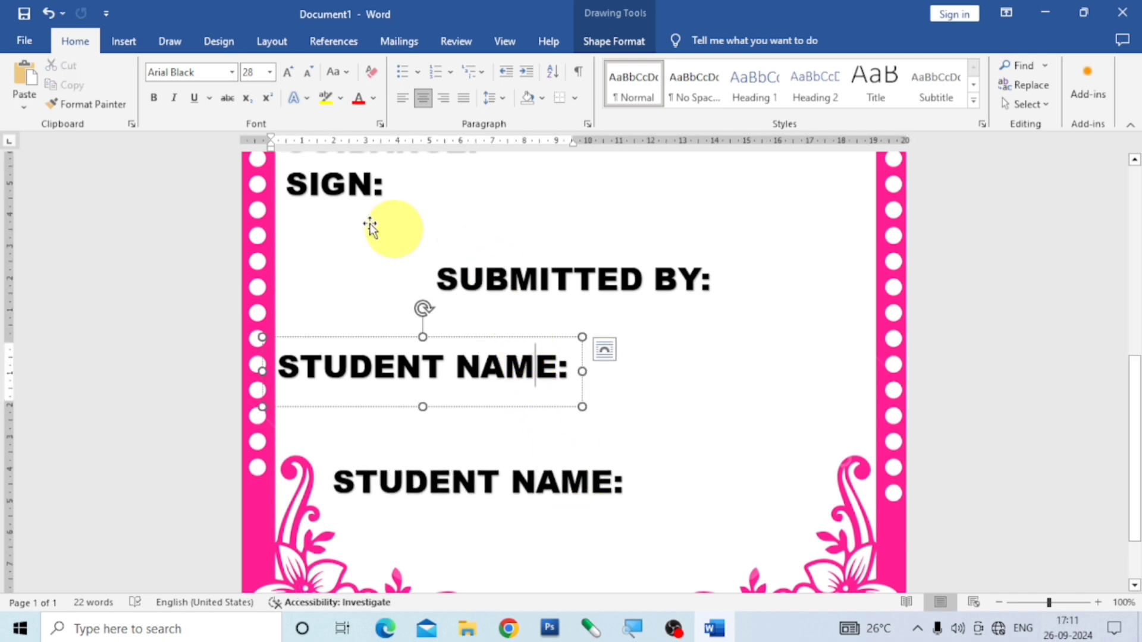
click(346, 184)
click(381, 156)
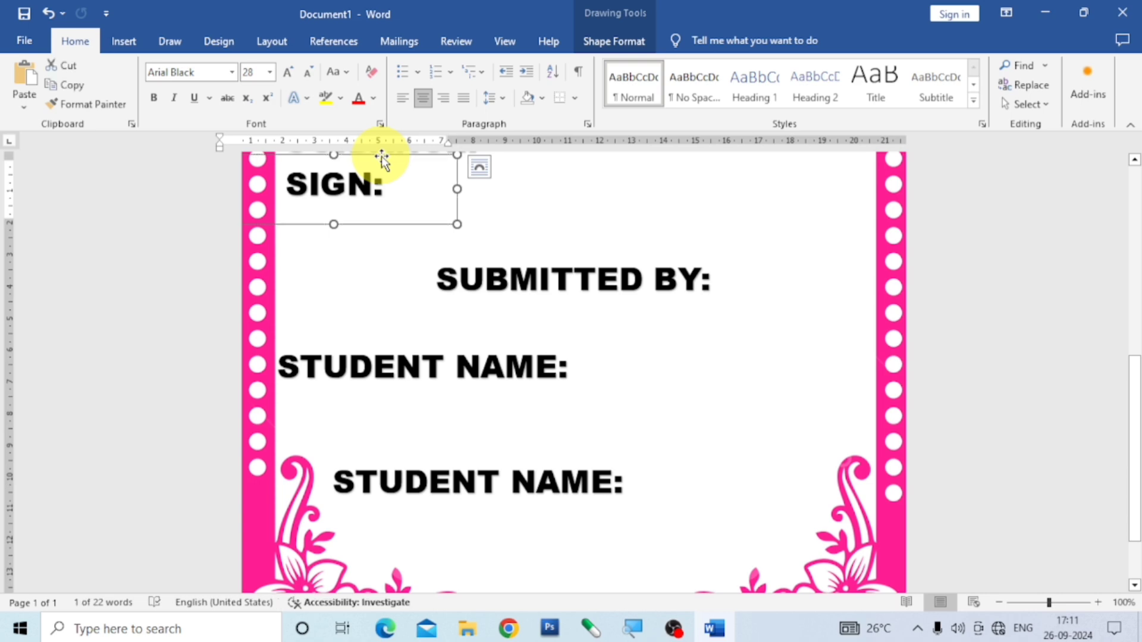
key(ctrl+d)
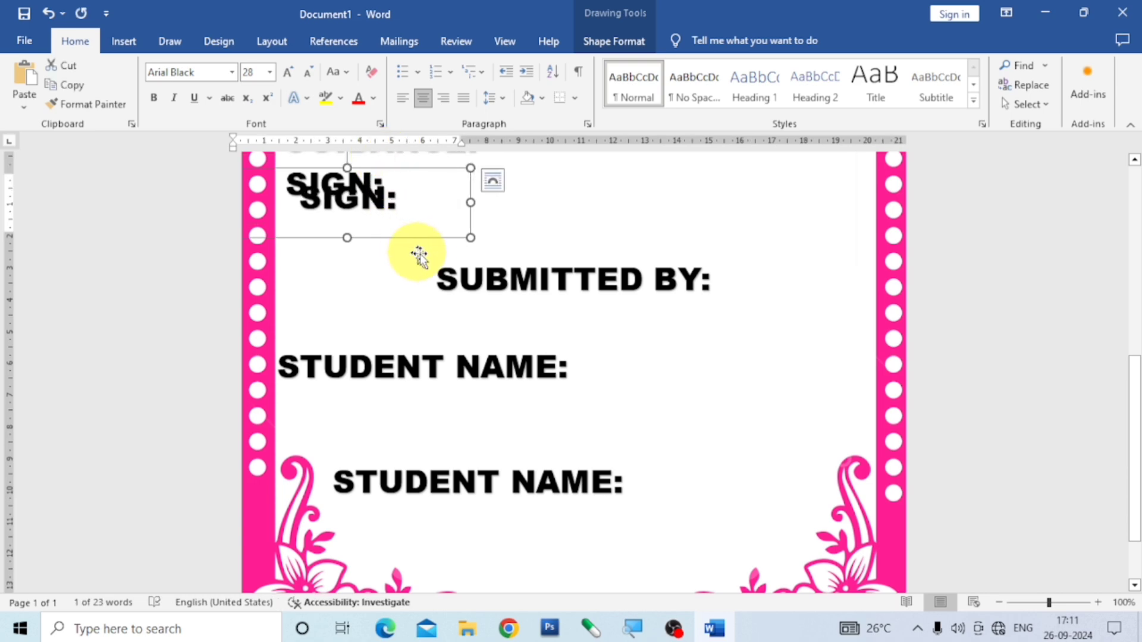
drag(426, 243, 414, 459)
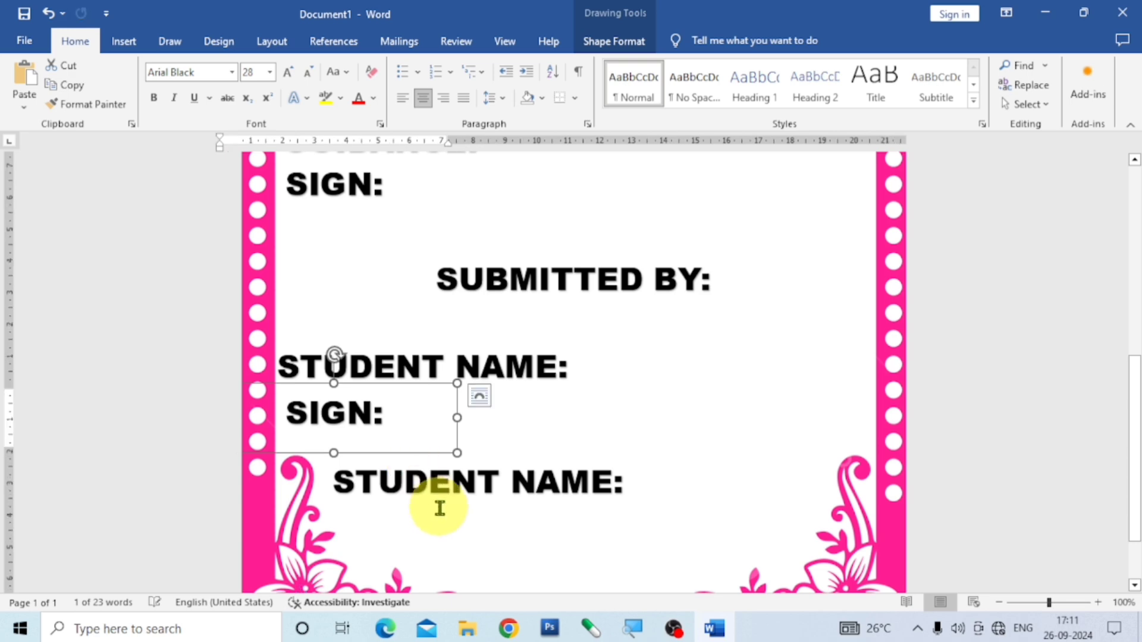
Place another "SIGN:" copy directly below the lower "STUDENT NAME:" line and nudge it left to align with that line's start.
key(ctrl+d)
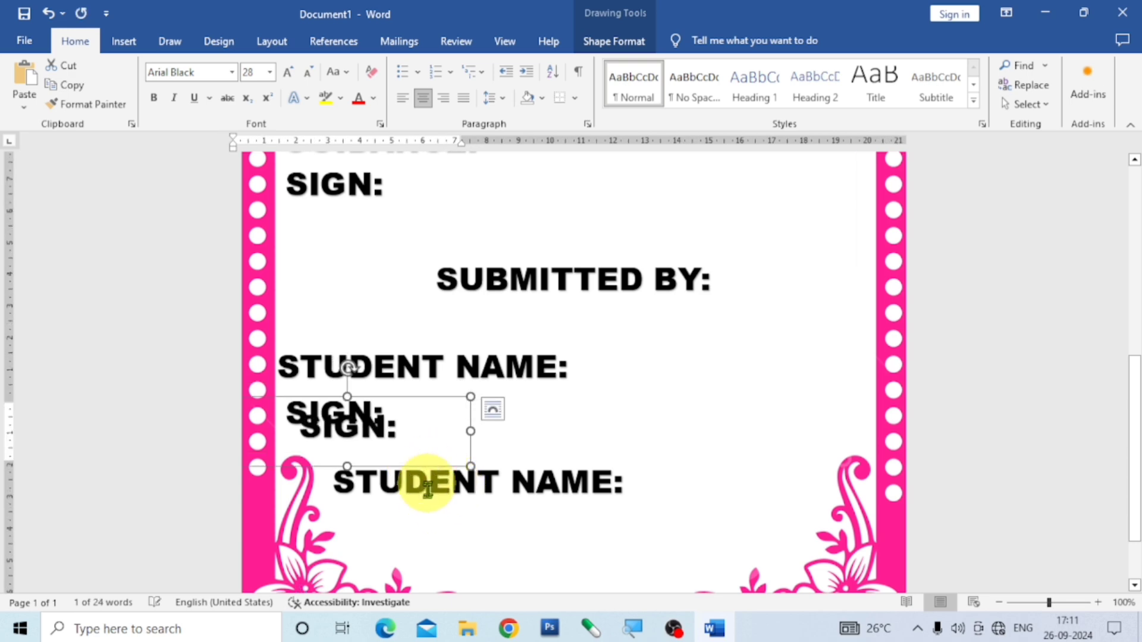
drag(429, 469, 471, 570)
key(Left)
key(Left)
key(Left)
key(Left)
key(Left)
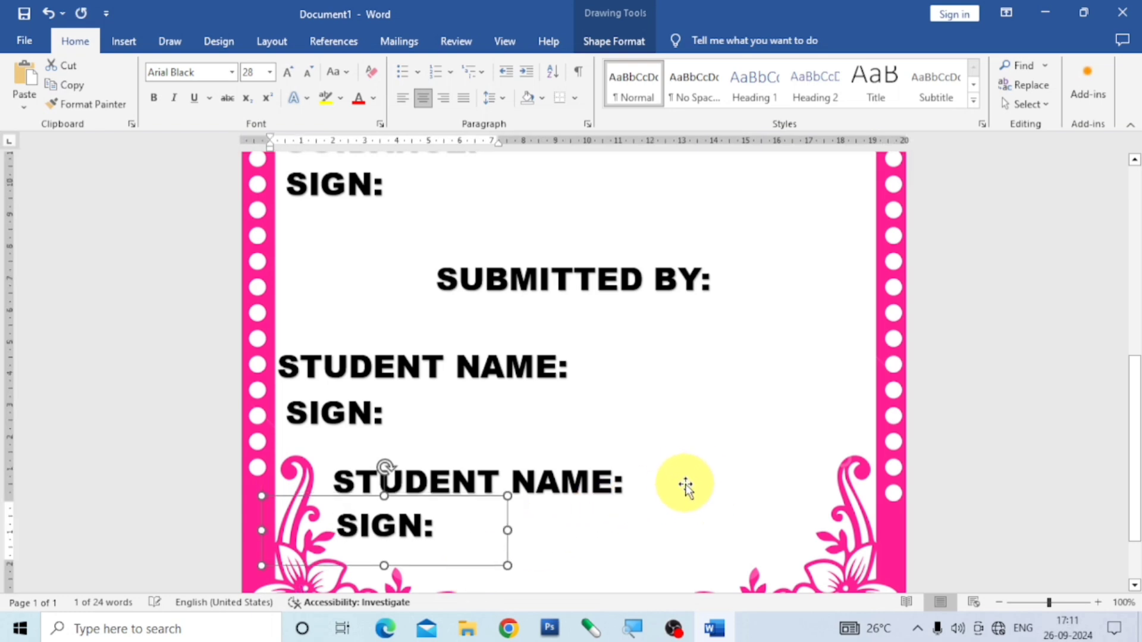
click(773, 440)
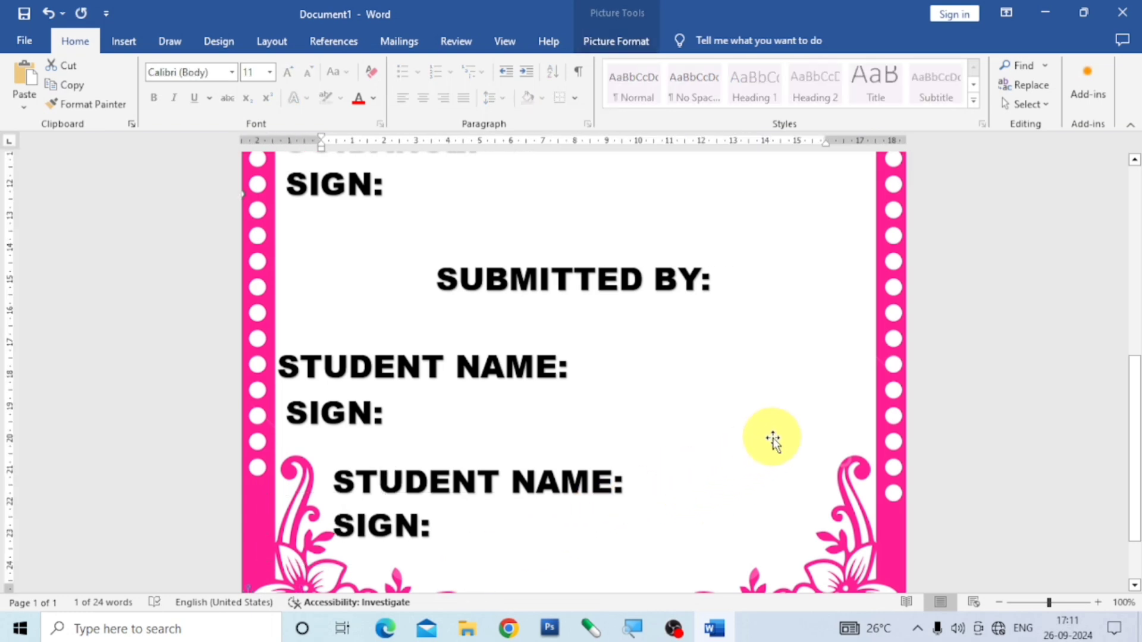
Apply the upward-arching Follow Path transform to the "RAJENDRA TECH COMPUTER" WordArt and stretch its box to about 7 cm high.
scroll(773, 440, down, 1)
scroll(773, 441, up, 3)
scroll(772, 437, up, 5)
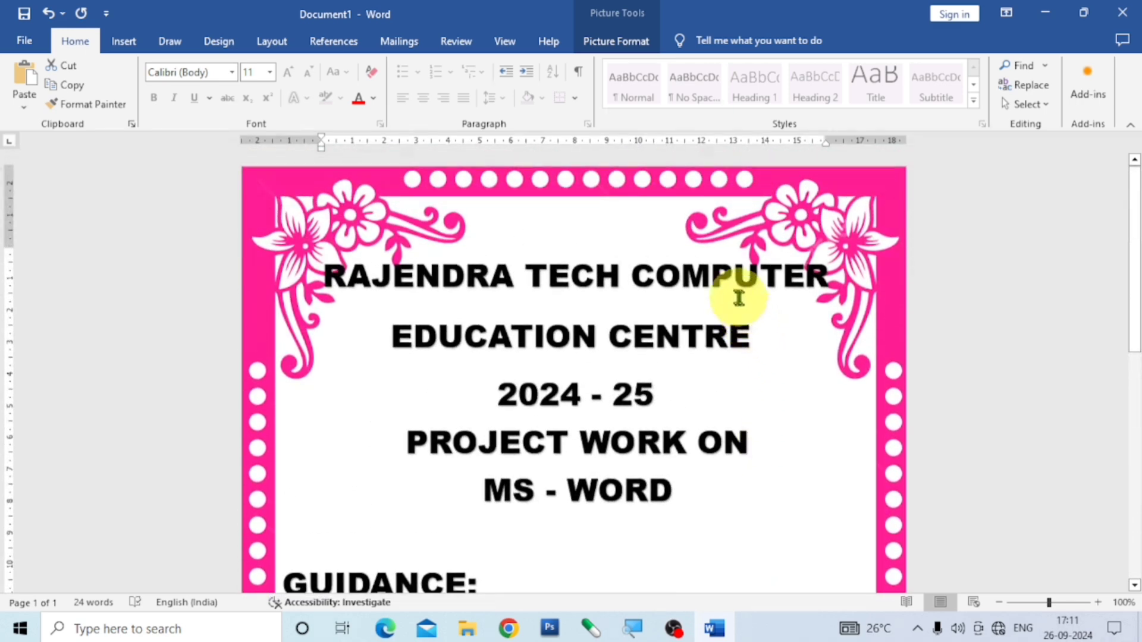
click(732, 267)
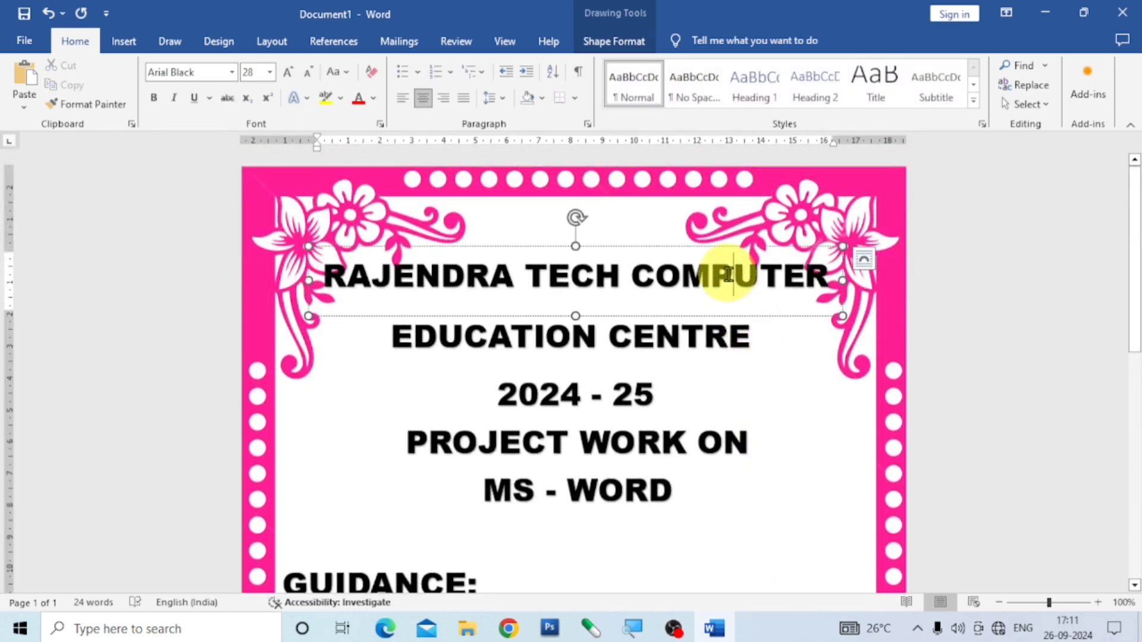
click(839, 256)
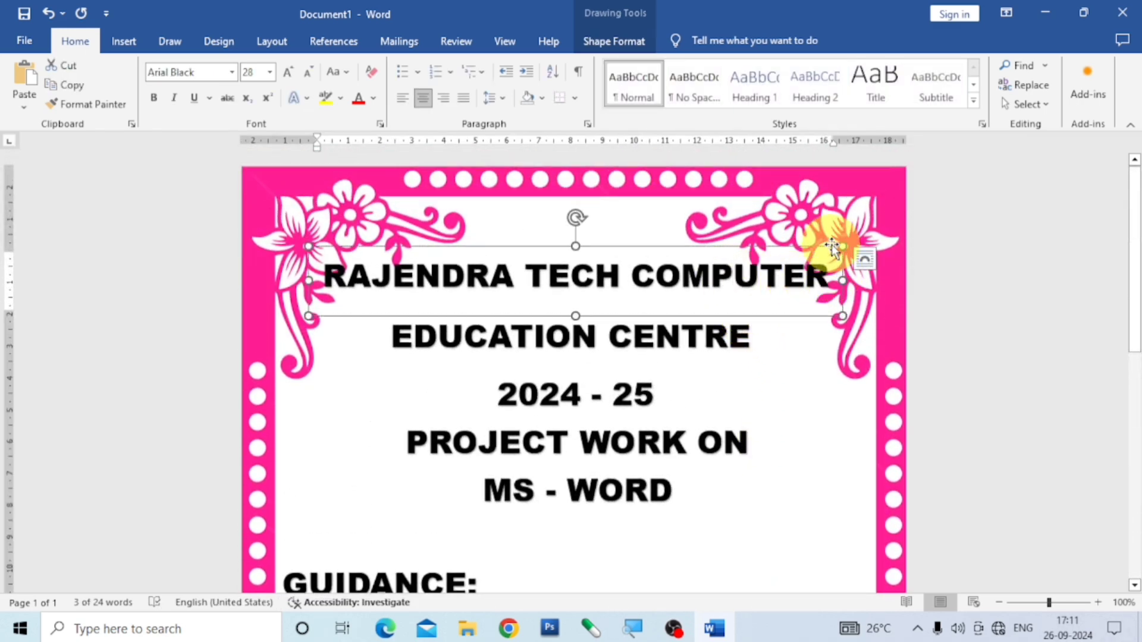
click(626, 11)
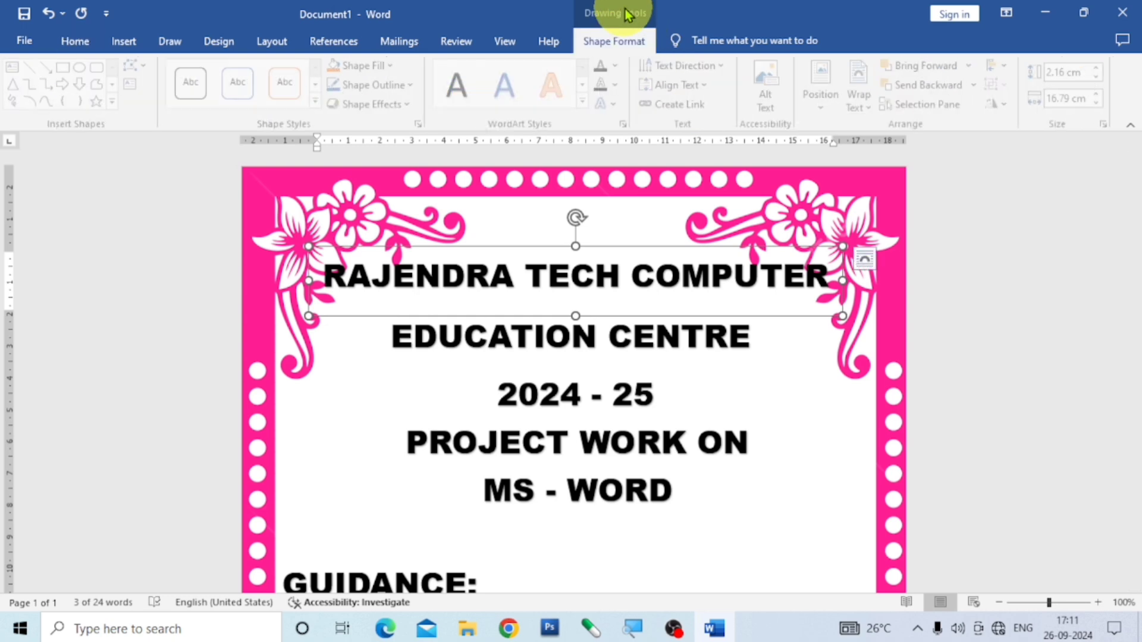
click(618, 104)
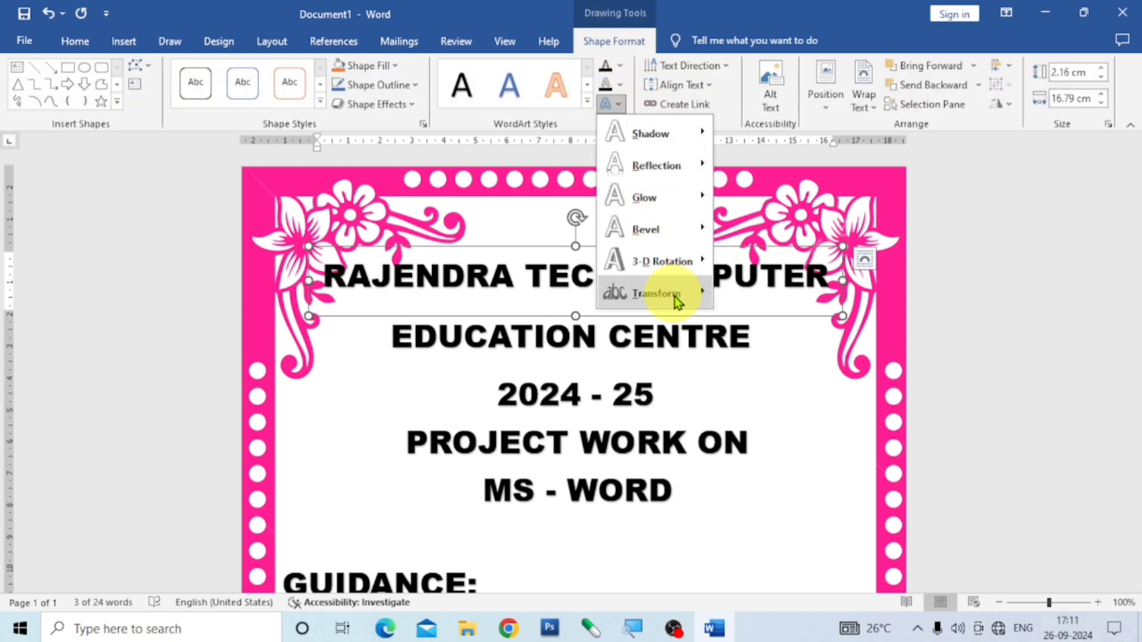
mouse_move(674, 293)
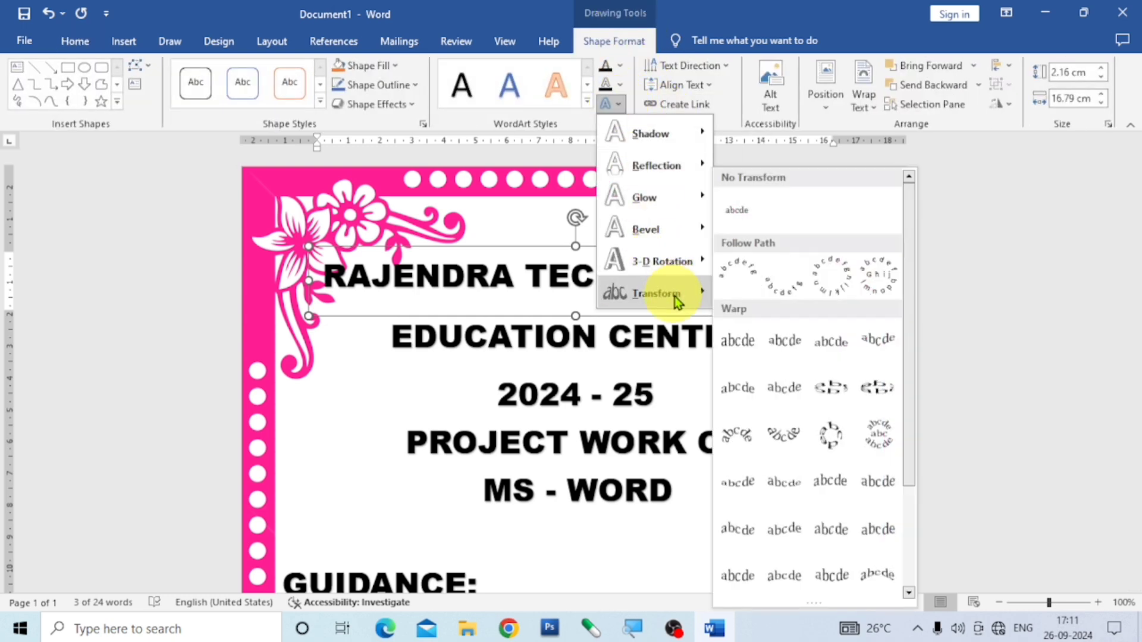
click(731, 271)
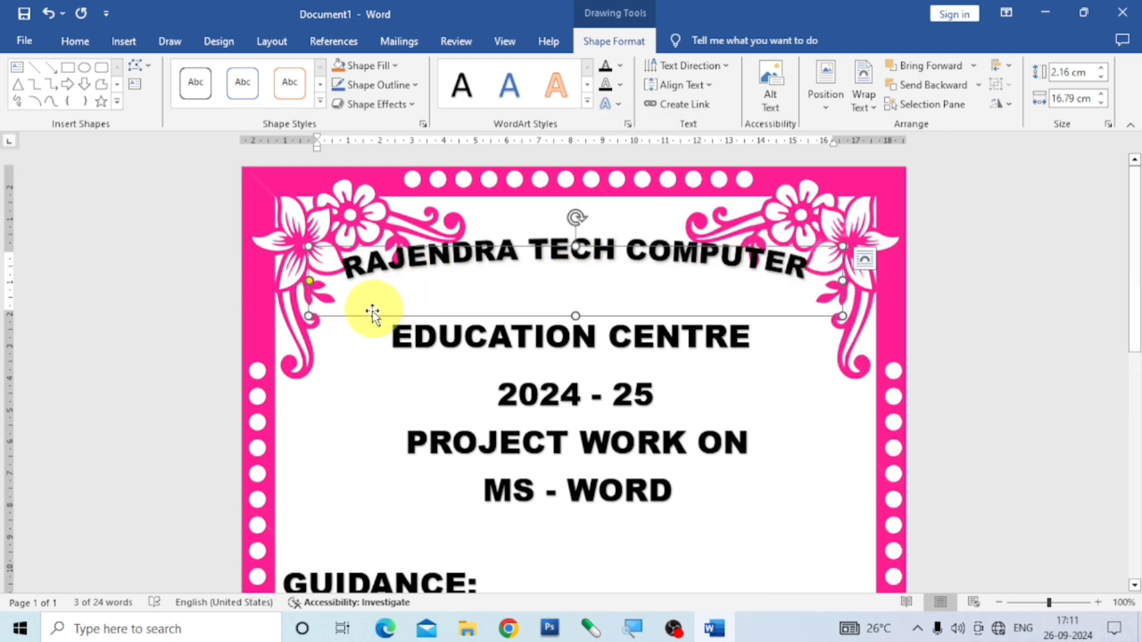
drag(309, 315, 306, 472)
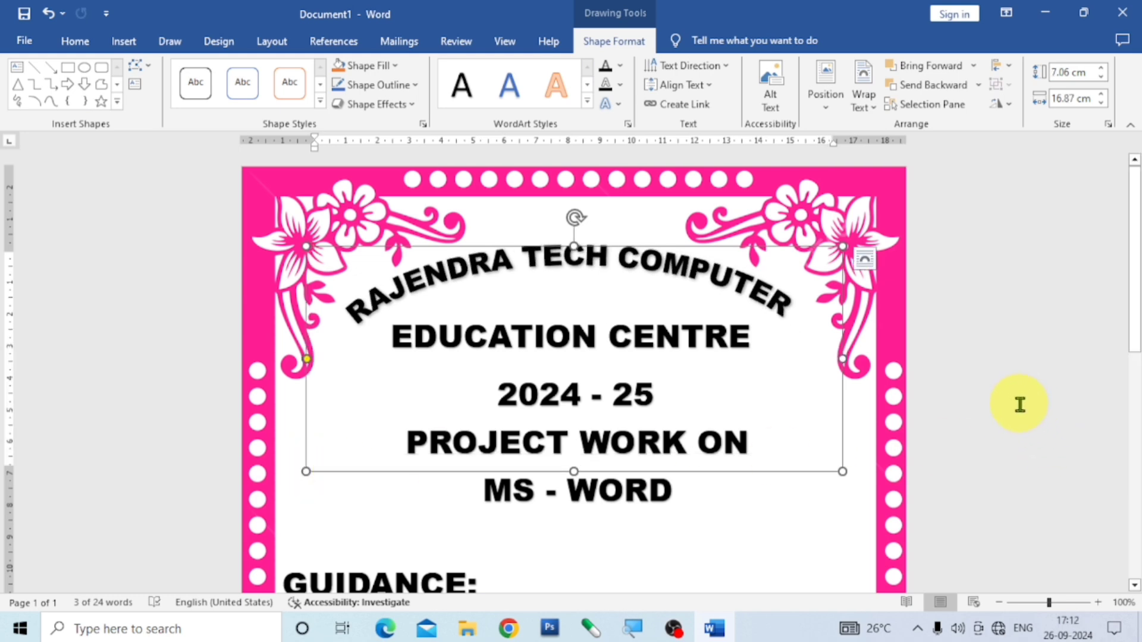
Move the "EDUCATION CENTRE" WordArt slightly down, closer to the "2024 - 25" line.
click(956, 340)
scroll(956, 341, down, 8)
scroll(773, 424, up, 6)
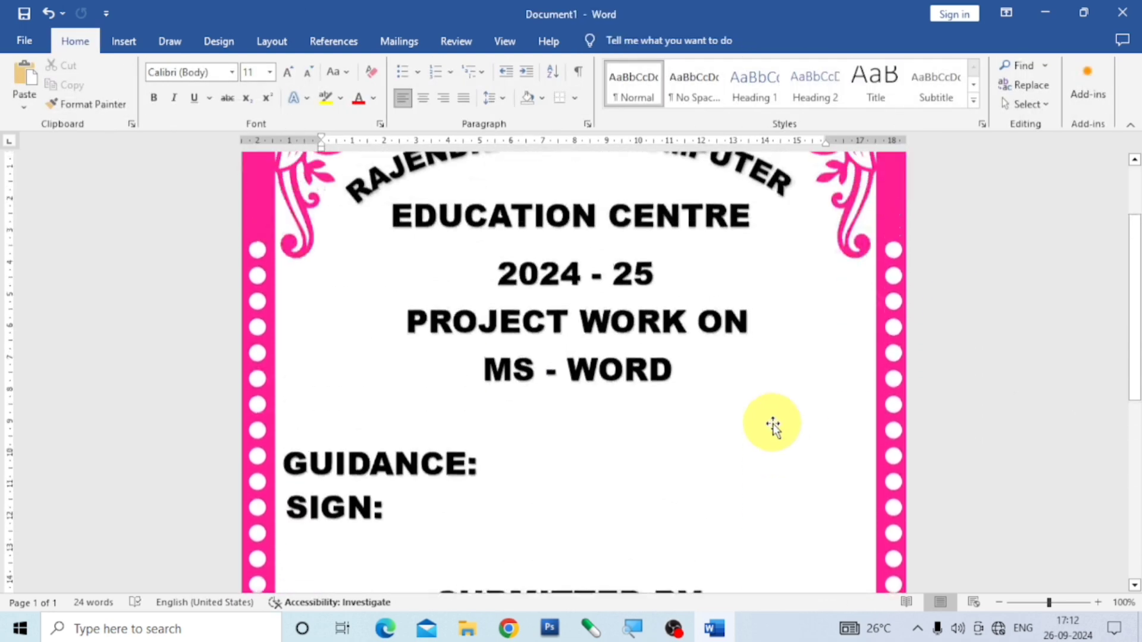
scroll(773, 423, up, 3)
click(645, 339)
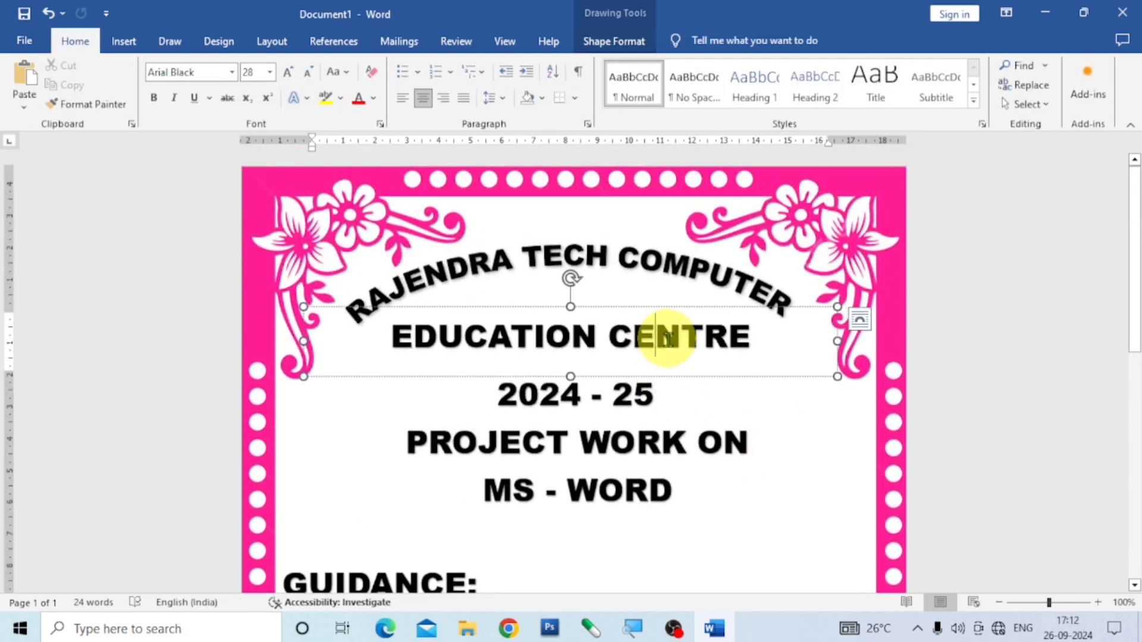
mouse_move(690, 310)
mouse_down()
mouse_move(699, 306)
mouse_move(685, 323)
mouse_up()
click(757, 470)
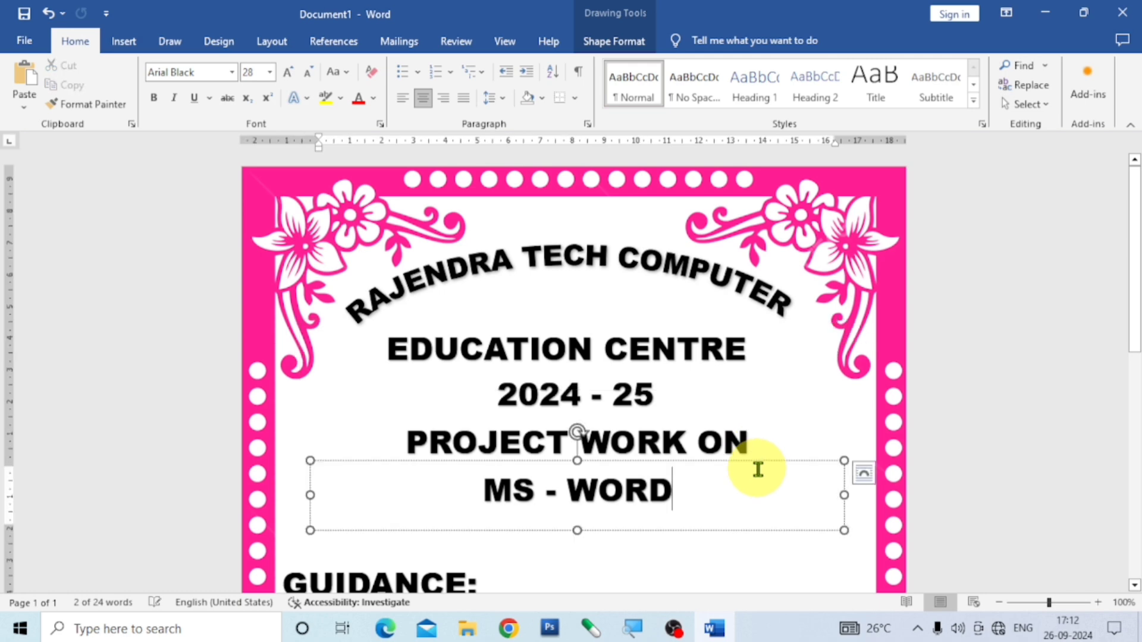
Draw a circle about 1.9 cm in diameter centred between the arched title and the "EDUCATION CENTRE" line.
scroll(668, 388, down, 3)
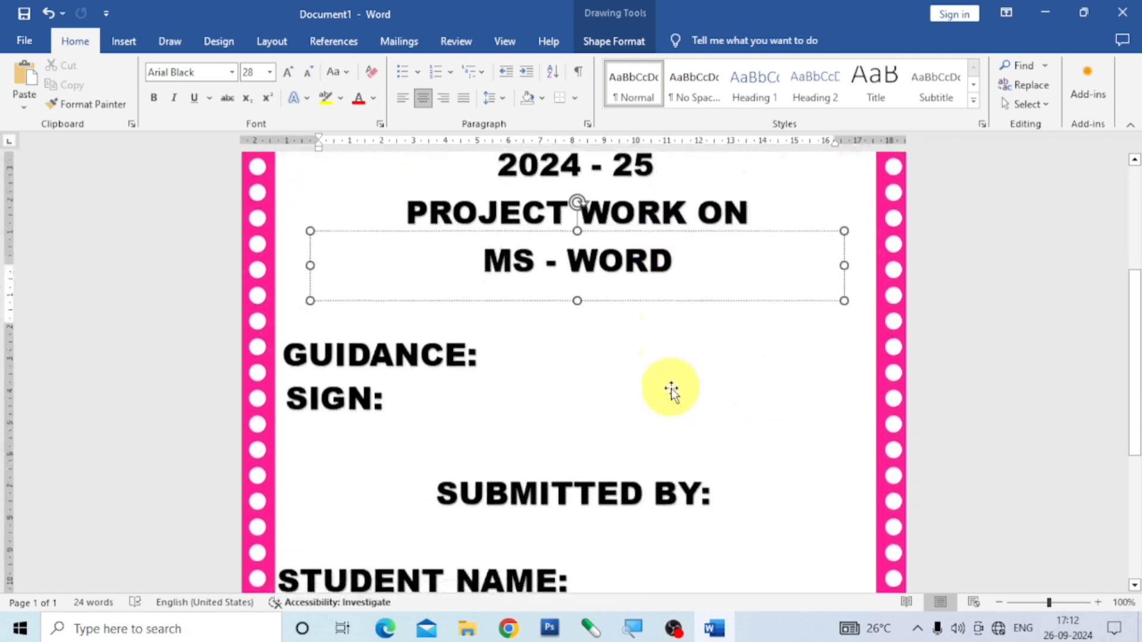
scroll(670, 387, up, 3)
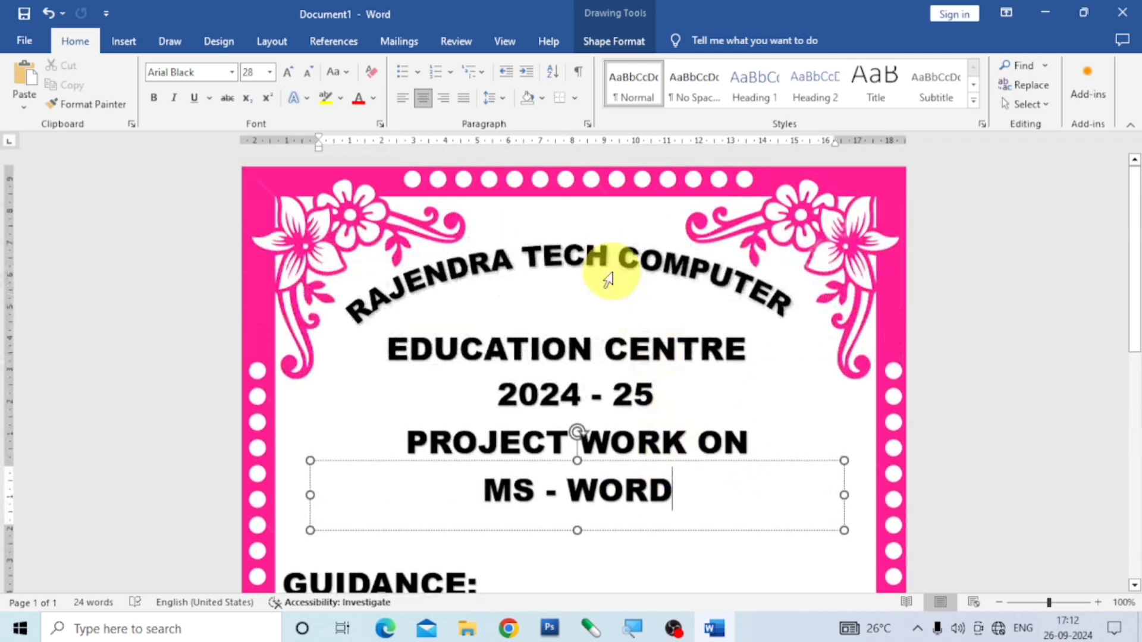
click(132, 41)
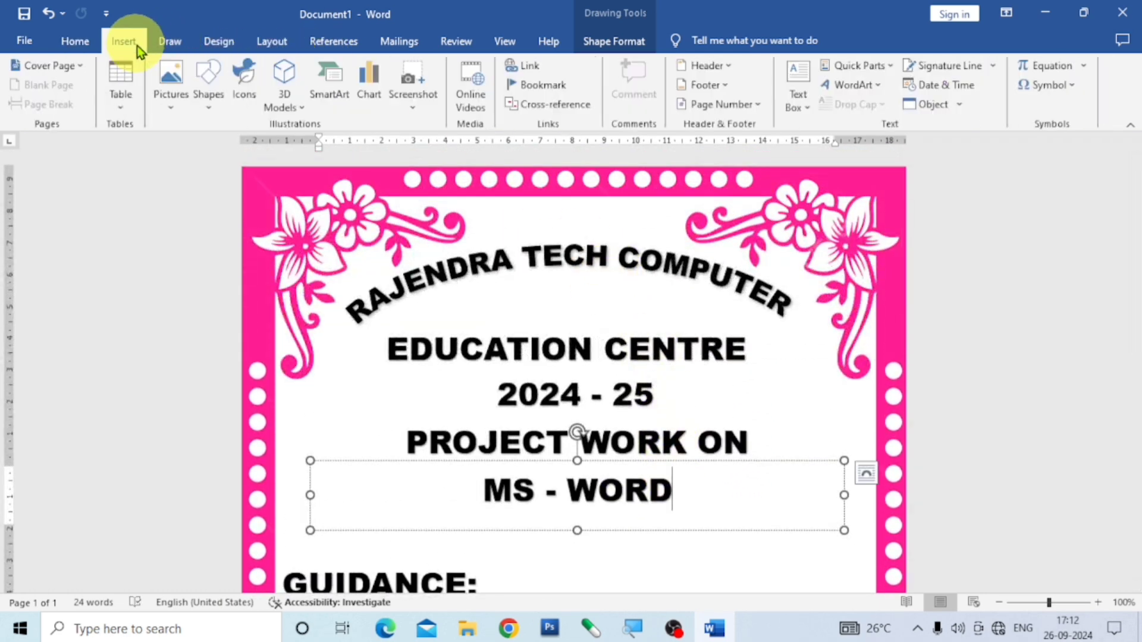
click(208, 113)
click(269, 144)
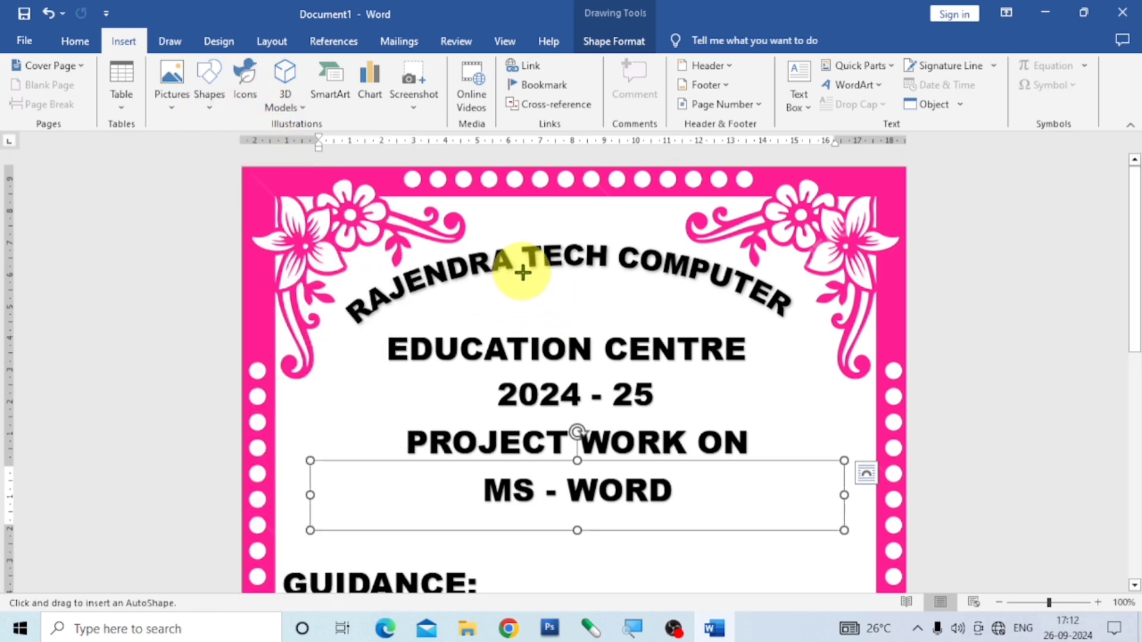
mouse_move(523, 272)
mouse_down()
mouse_move(597, 322)
mouse_move(581, 309)
mouse_up()
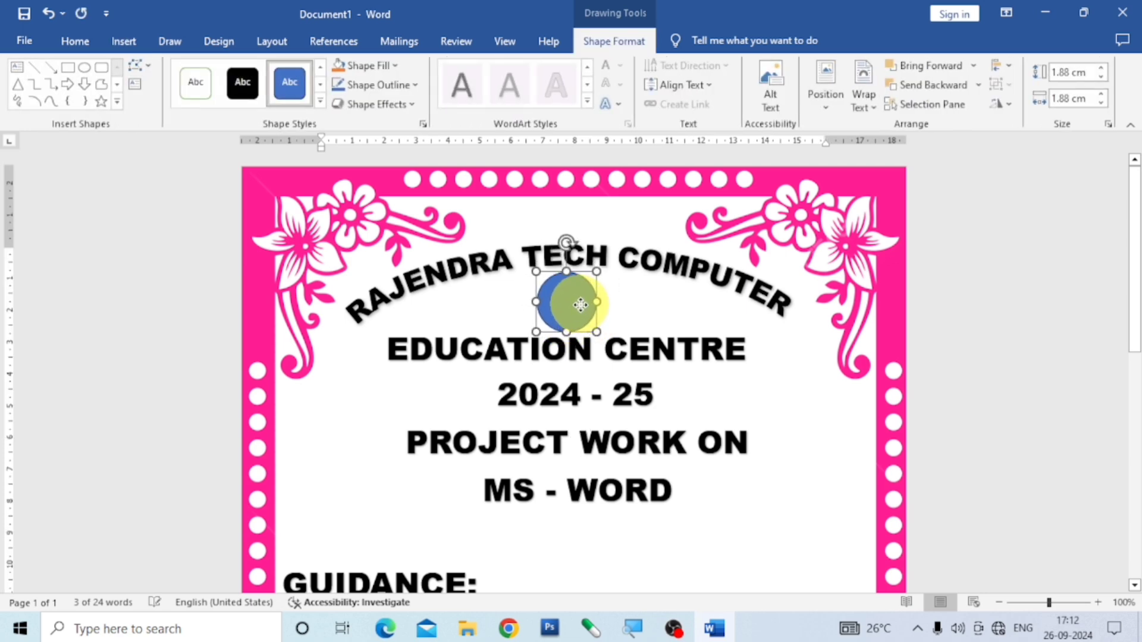
Fill the circle with the picture file RT3 from the imgs folder on the Desktop.
click(397, 65)
click(389, 320)
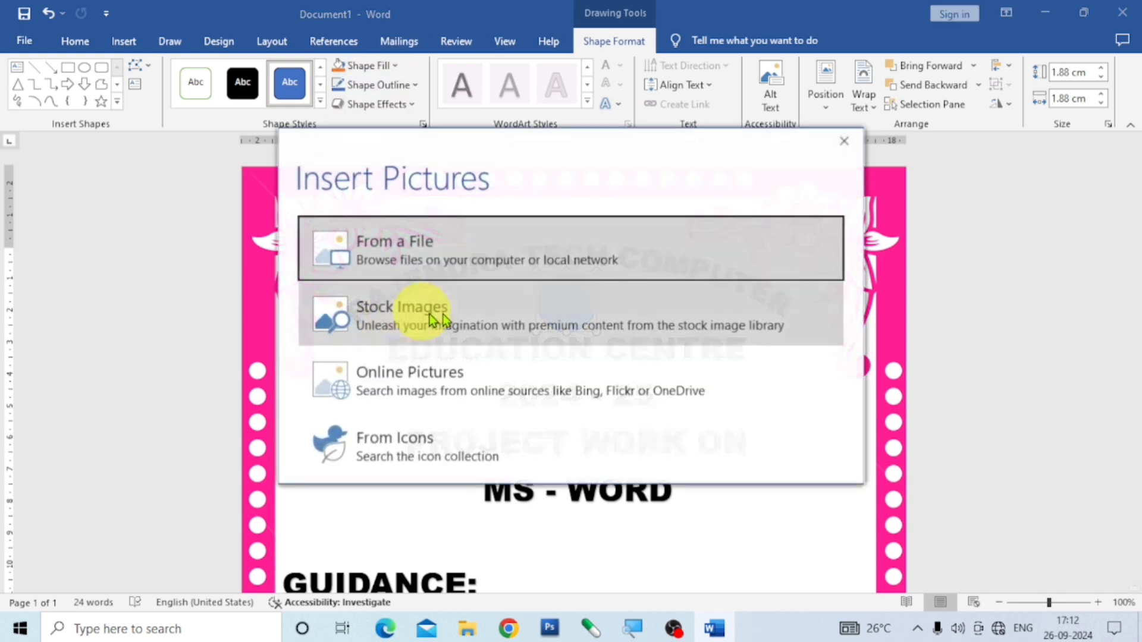
click(466, 247)
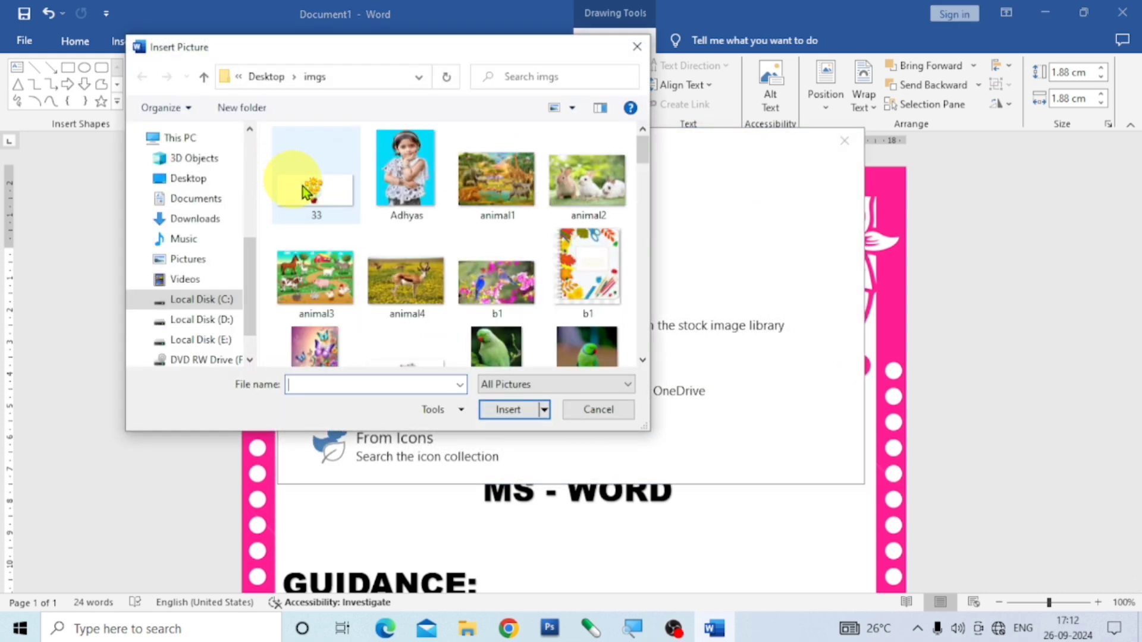
scroll(444, 238, down, 5)
scroll(417, 240, down, 10)
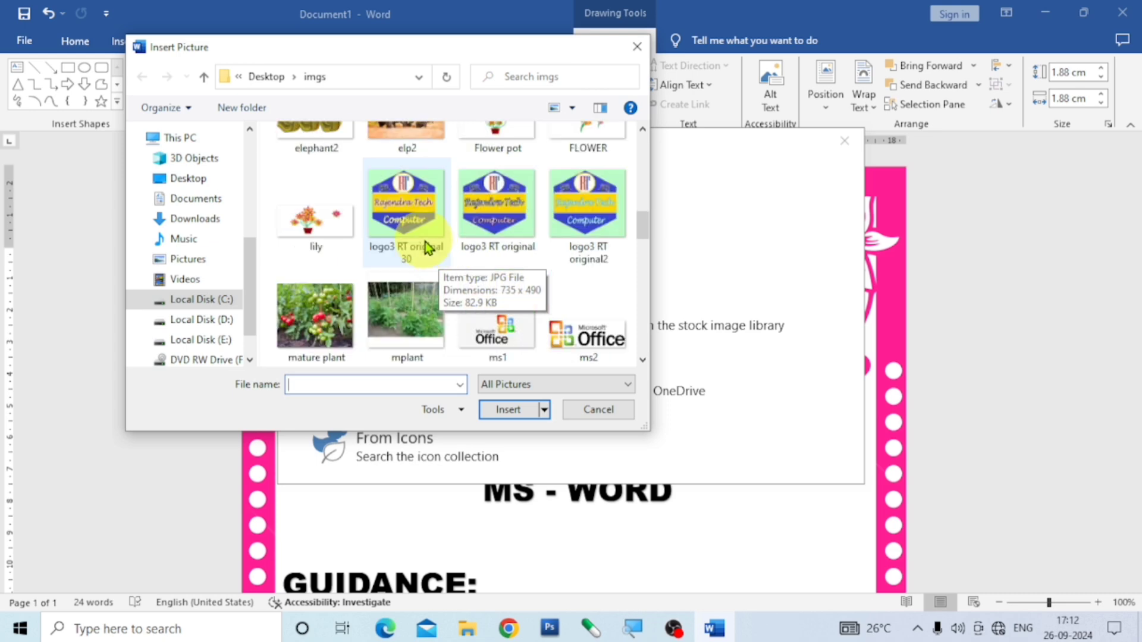
scroll(409, 240, up, 1)
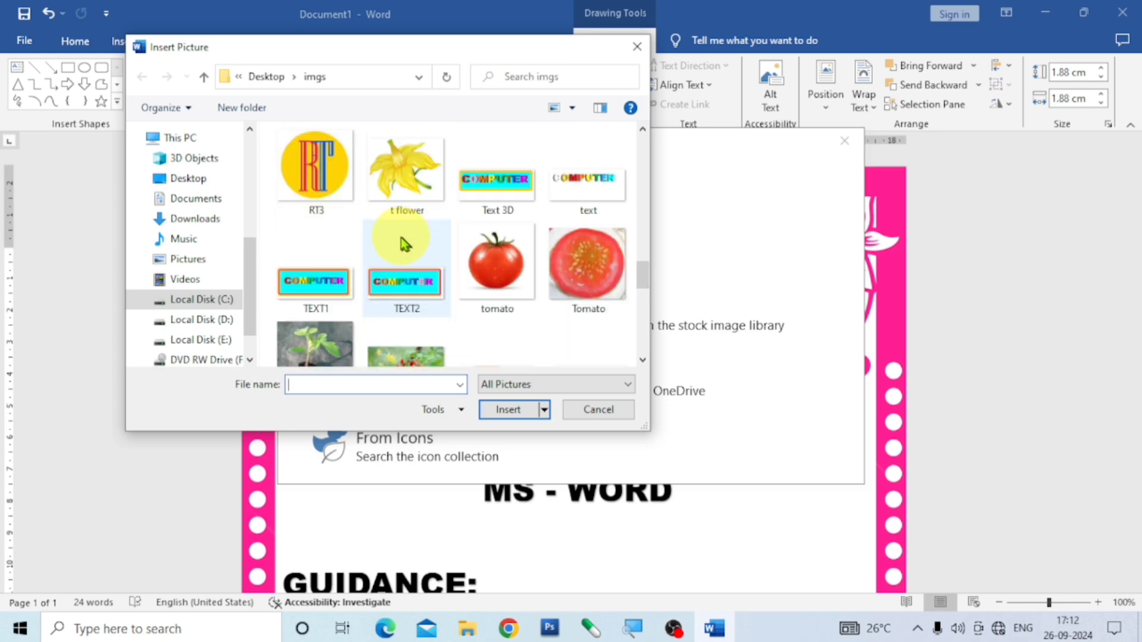
click(318, 172)
click(515, 409)
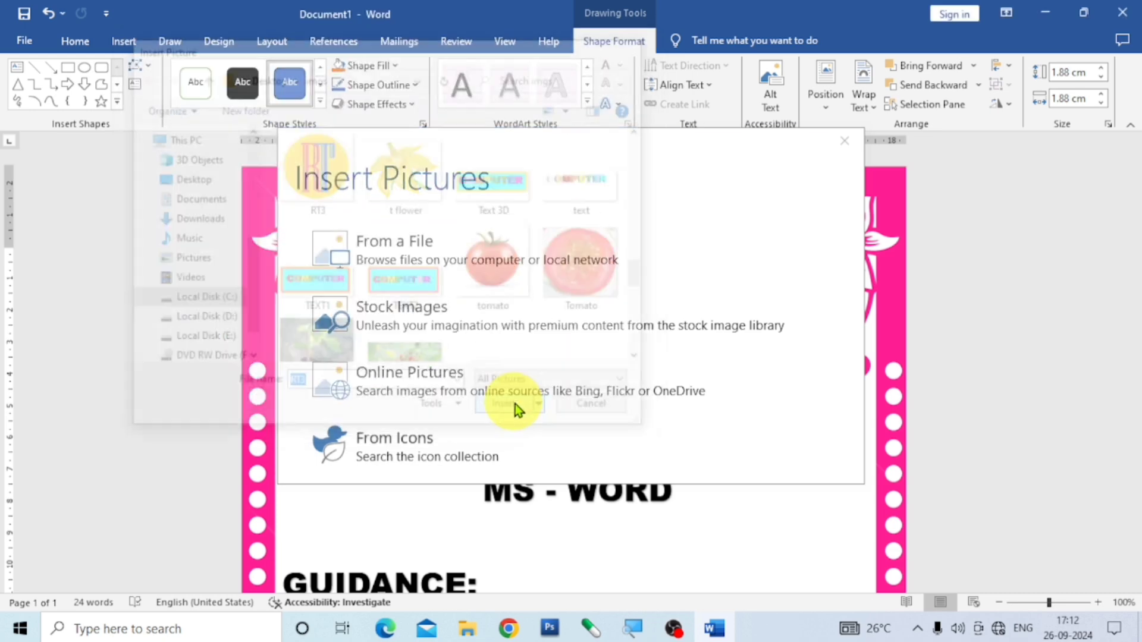
click(786, 406)
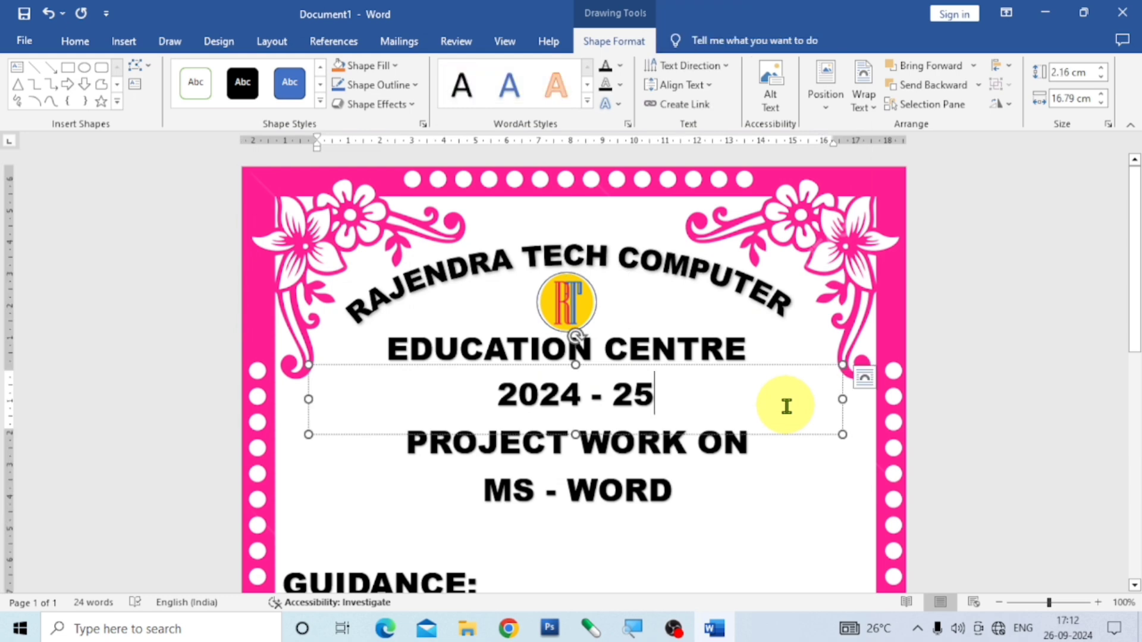
click(787, 531)
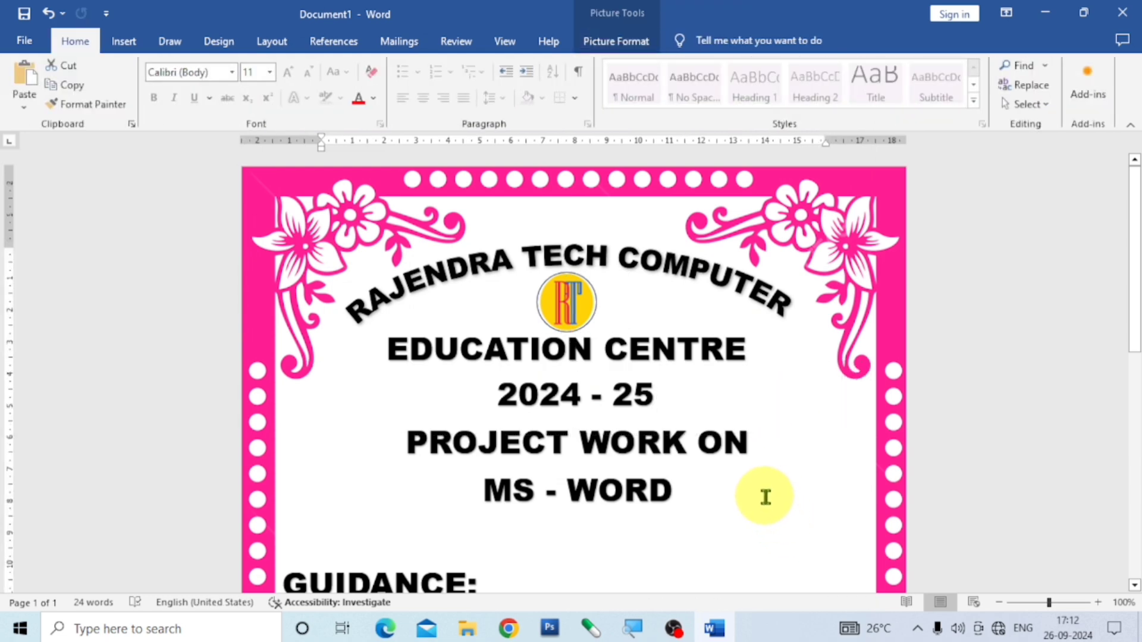
scroll(583, 462, down, 1)
scroll(591, 466, up, 1)
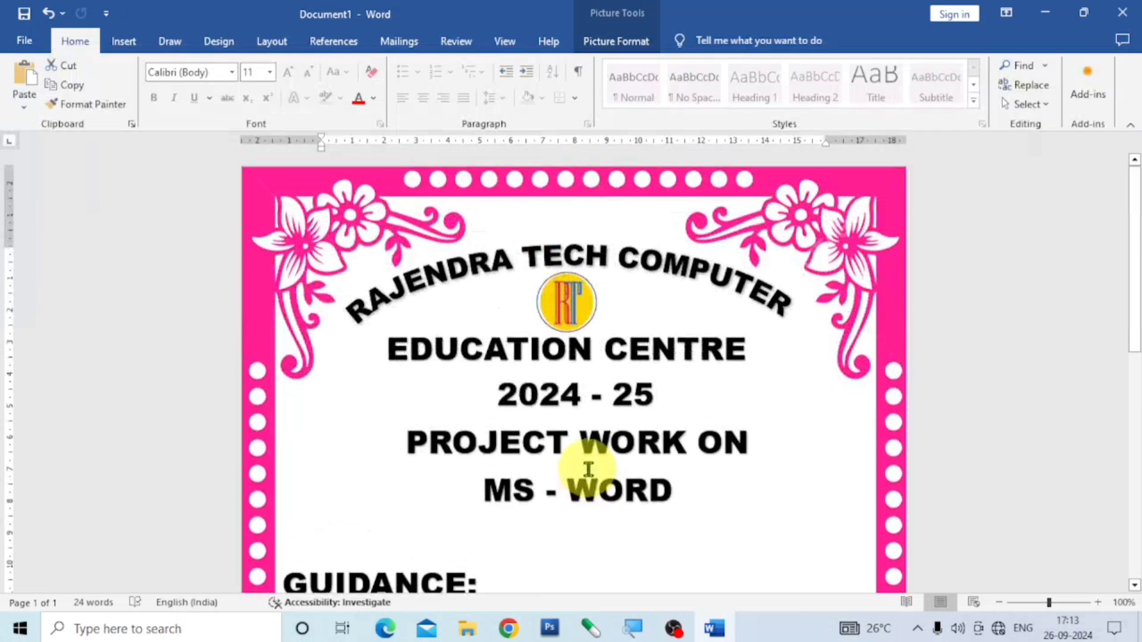
Apply the Stop warp transform, with tapered ends and a taller middle, to the "PROJECT WORK ON" WordArt.
click(670, 445)
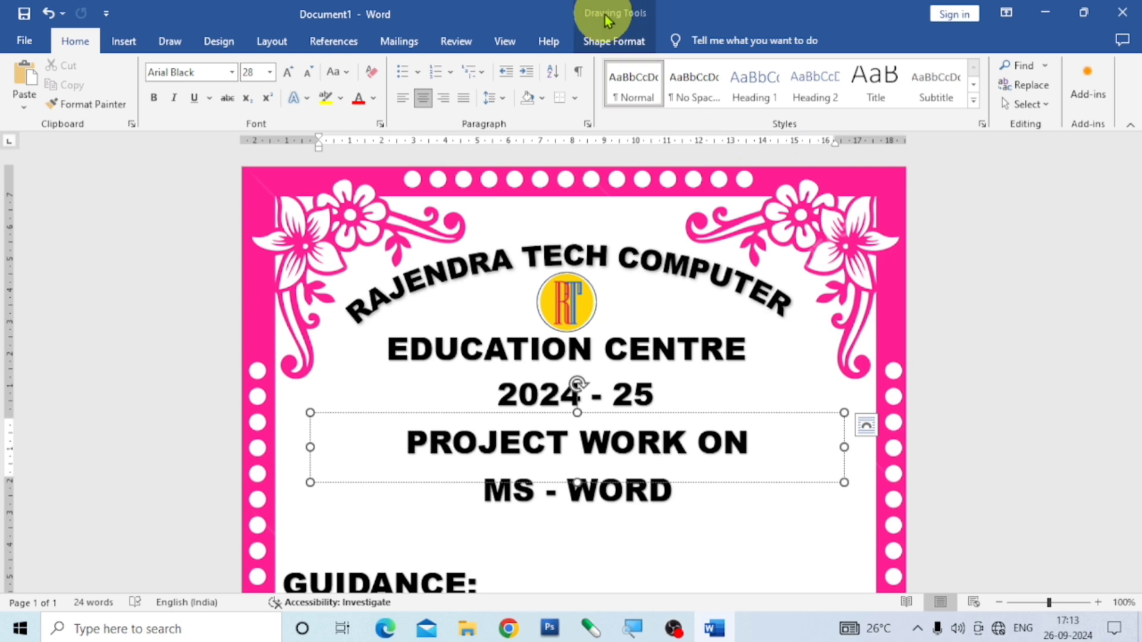
click(610, 37)
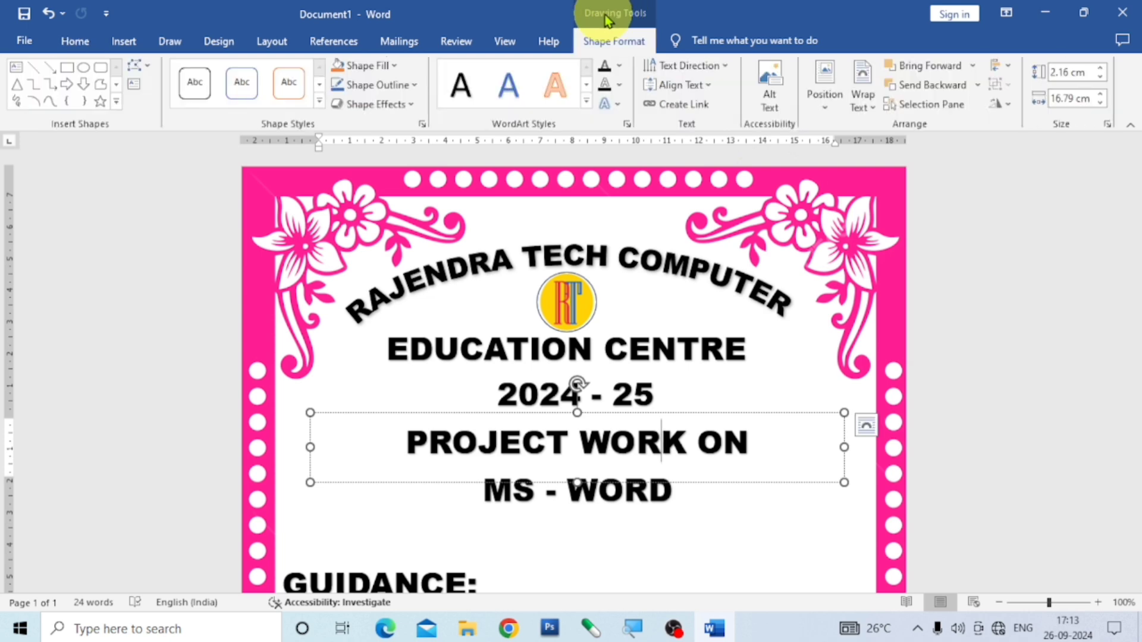
click(622, 105)
mouse_move(675, 293)
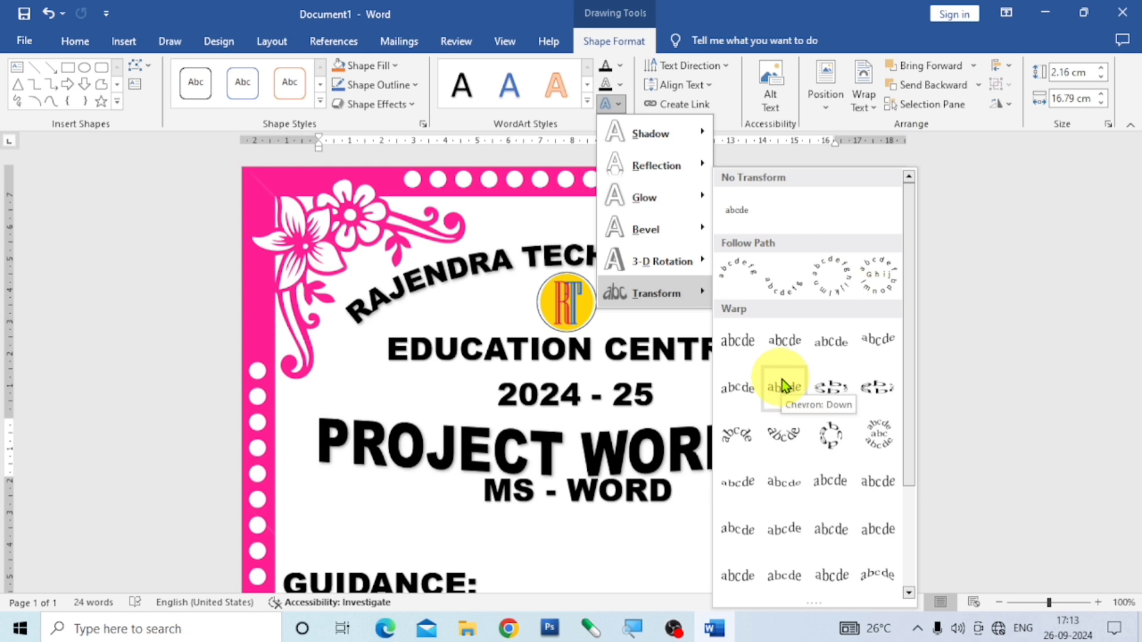
click(783, 344)
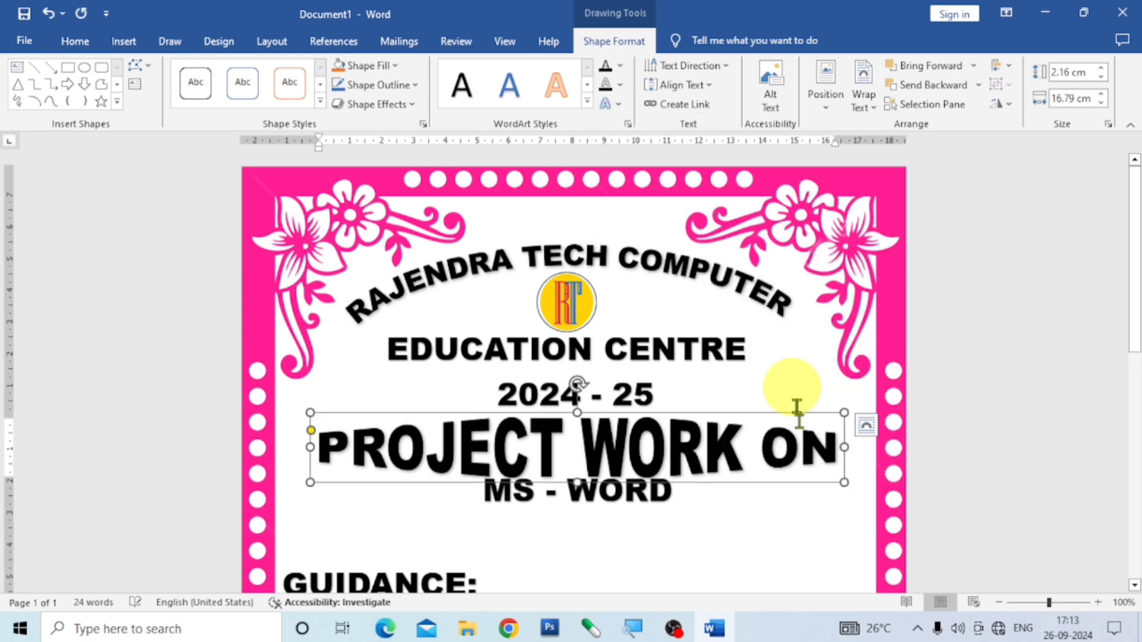
Move the "MS - WORD" WordArt down clear of the enlarged "PROJECT WORK ON" line, and shift that line slightly down from "2024 - 25".
click(625, 503)
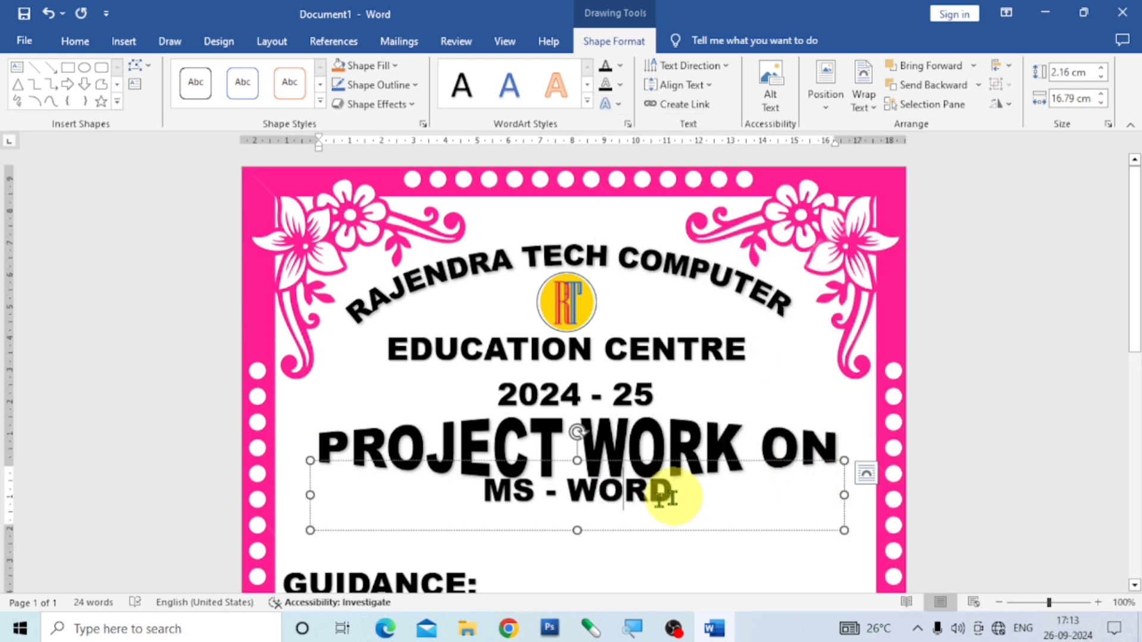
drag(726, 461, 725, 499)
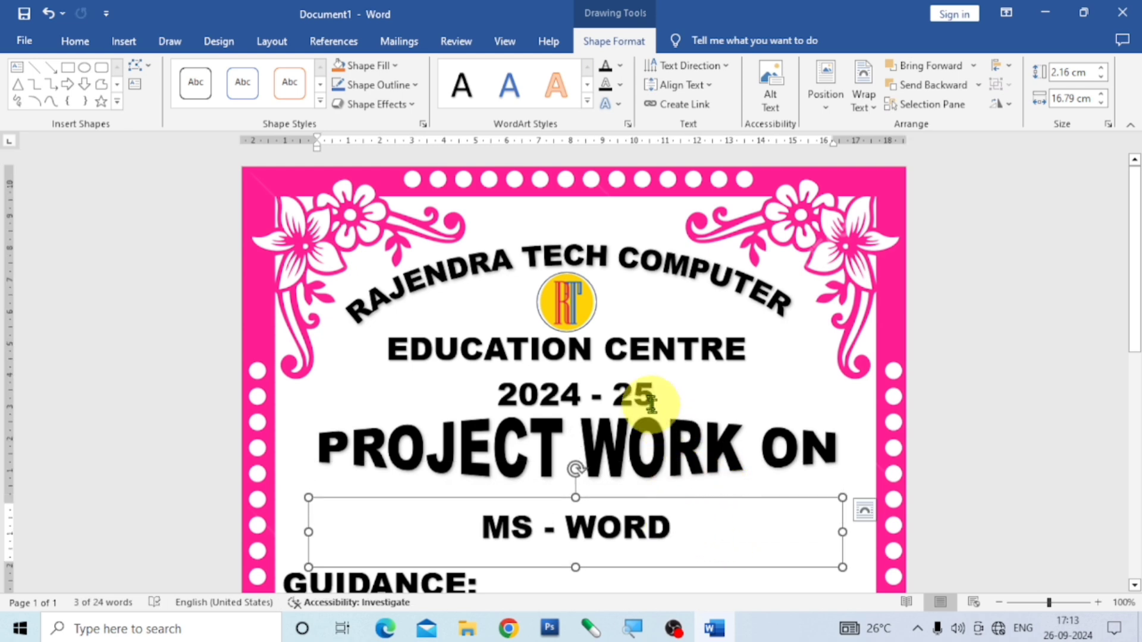
click(668, 452)
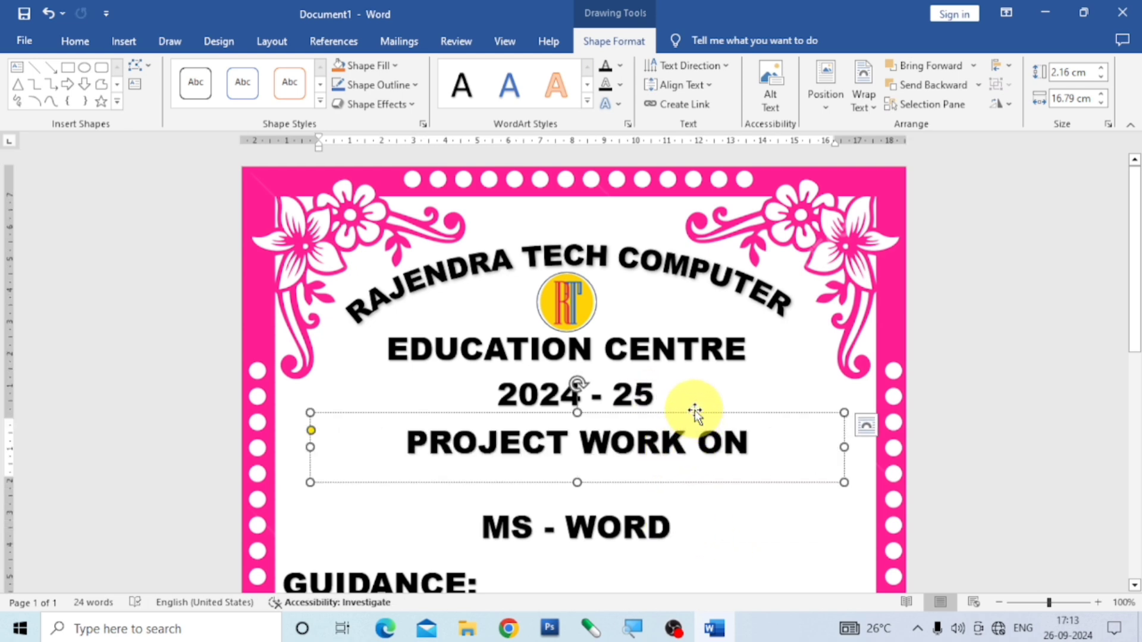
click(651, 397)
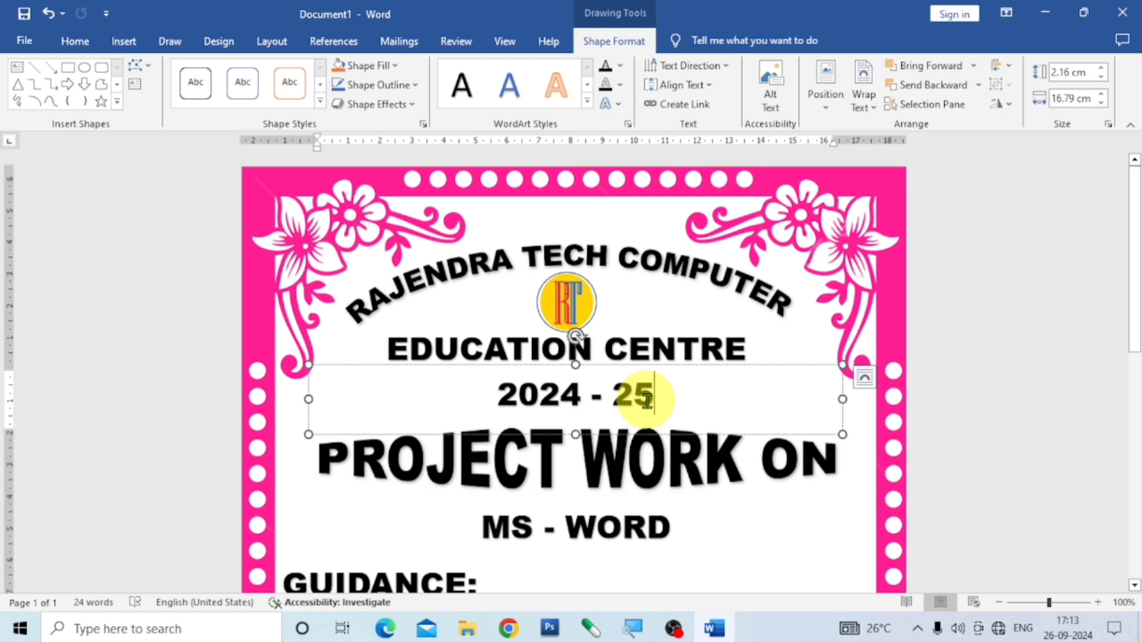
Apply the Square warp transform to the "MS - WORD" WordArt so the text fills its box.
click(658, 523)
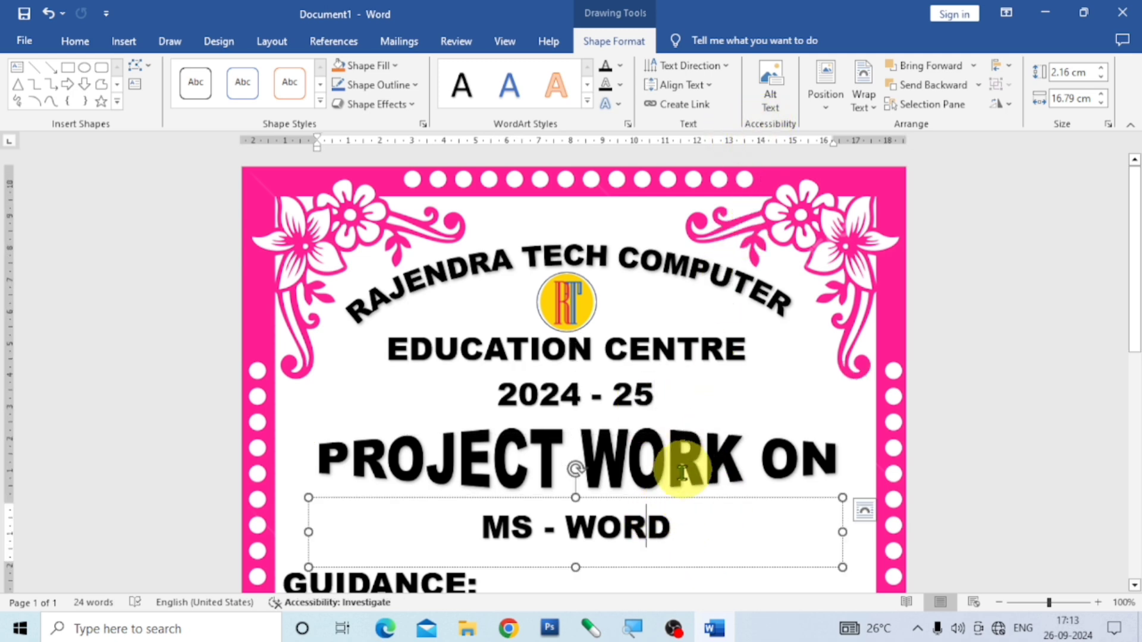
click(619, 104)
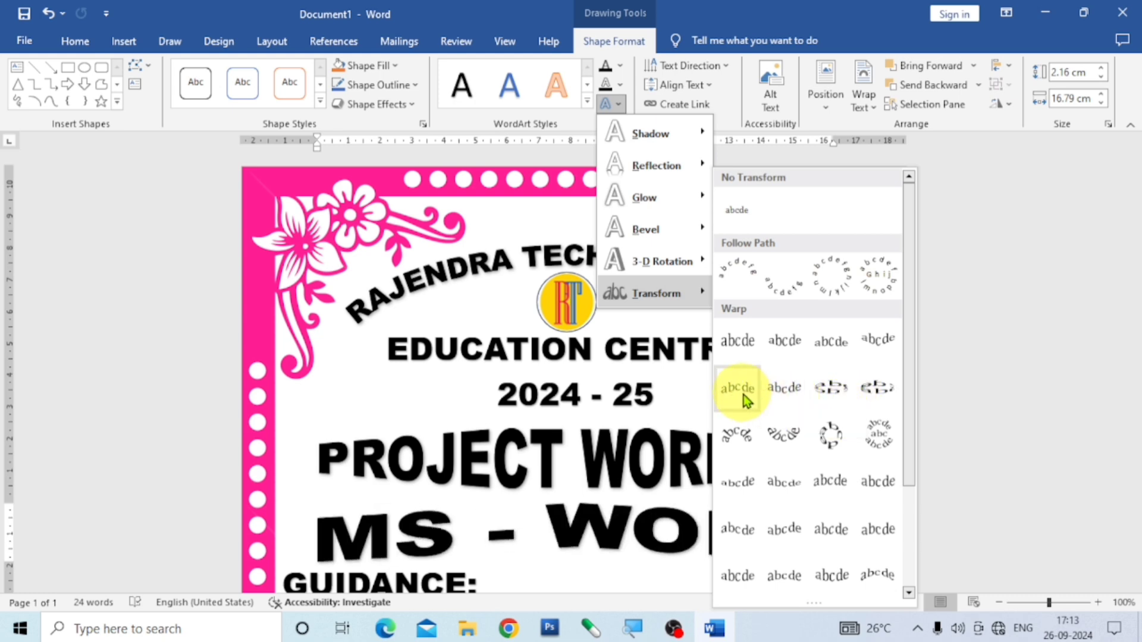
click(745, 347)
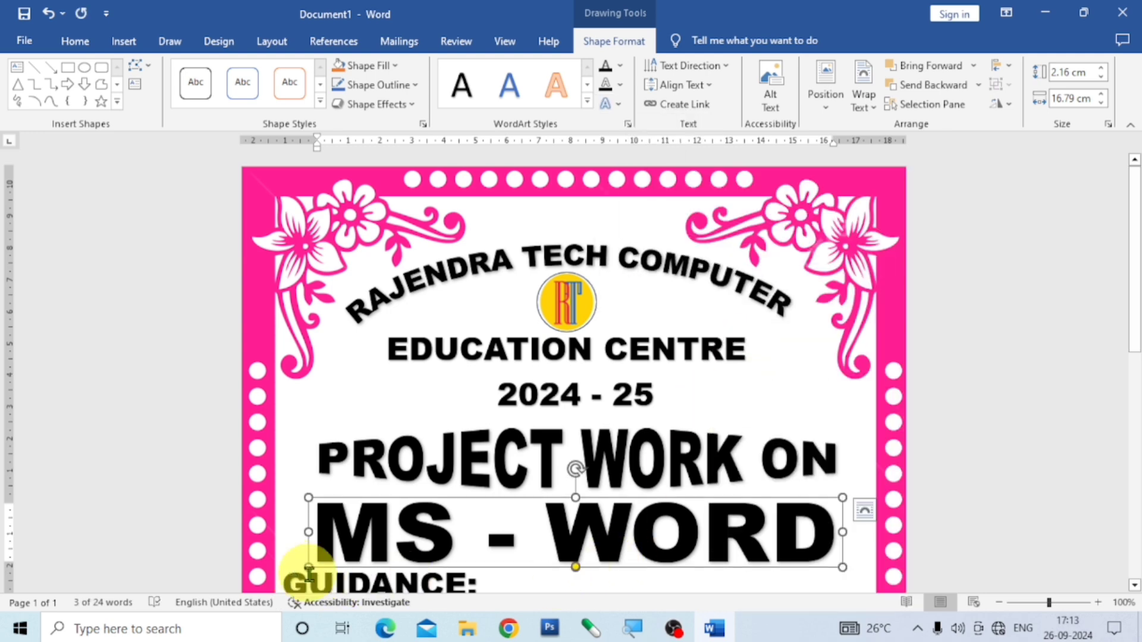
Resize the "MS - WORD" WordArt to about 1.77 cm high by 10.8 cm wide and centre it under "PROJECT WORK ON".
drag(308, 567, 512, 548)
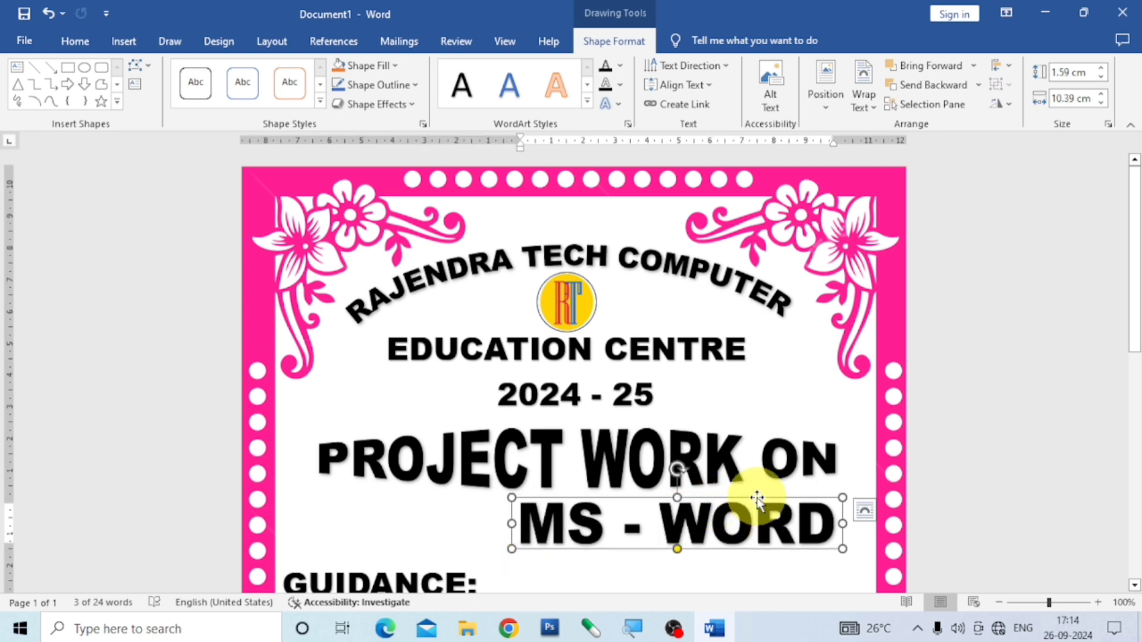
drag(756, 500, 667, 499)
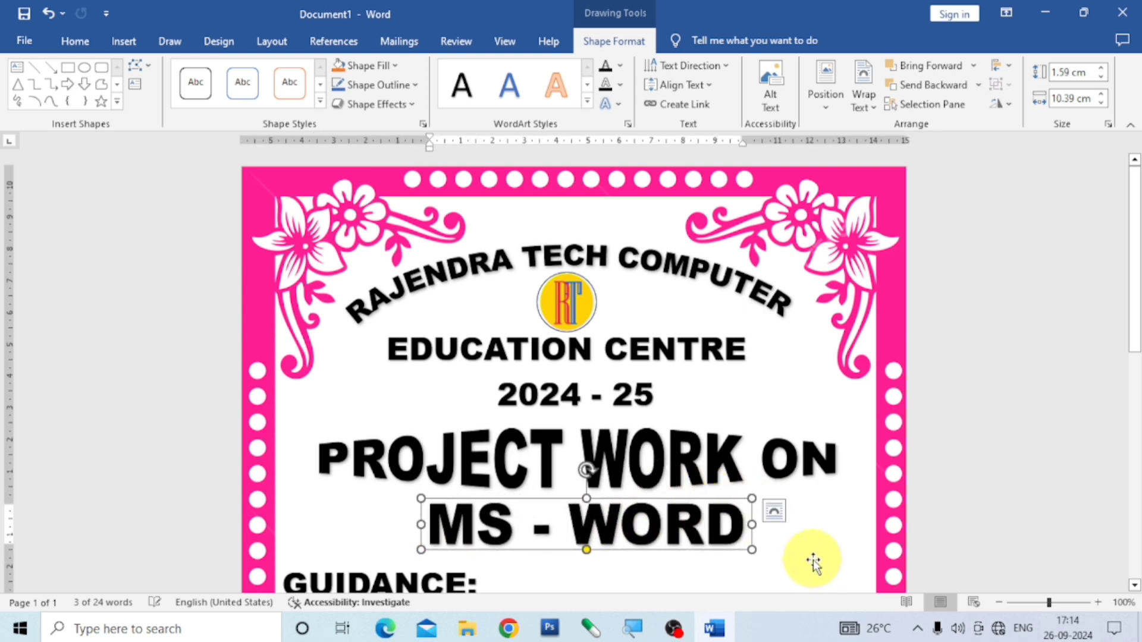
scroll(808, 556, down, 2)
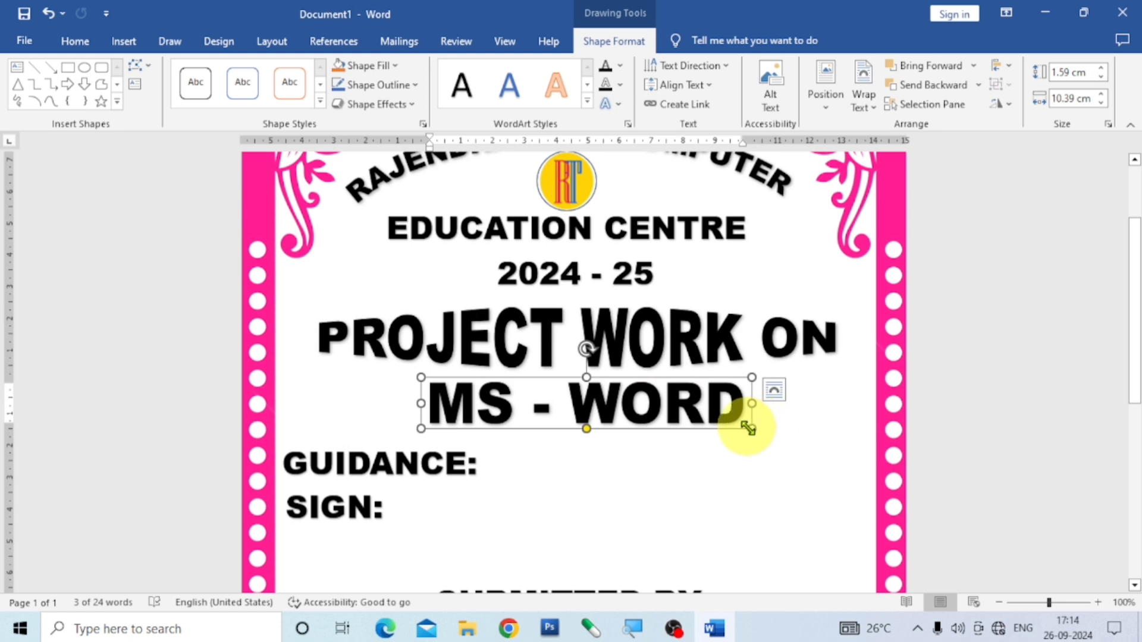
drag(752, 429, 765, 435)
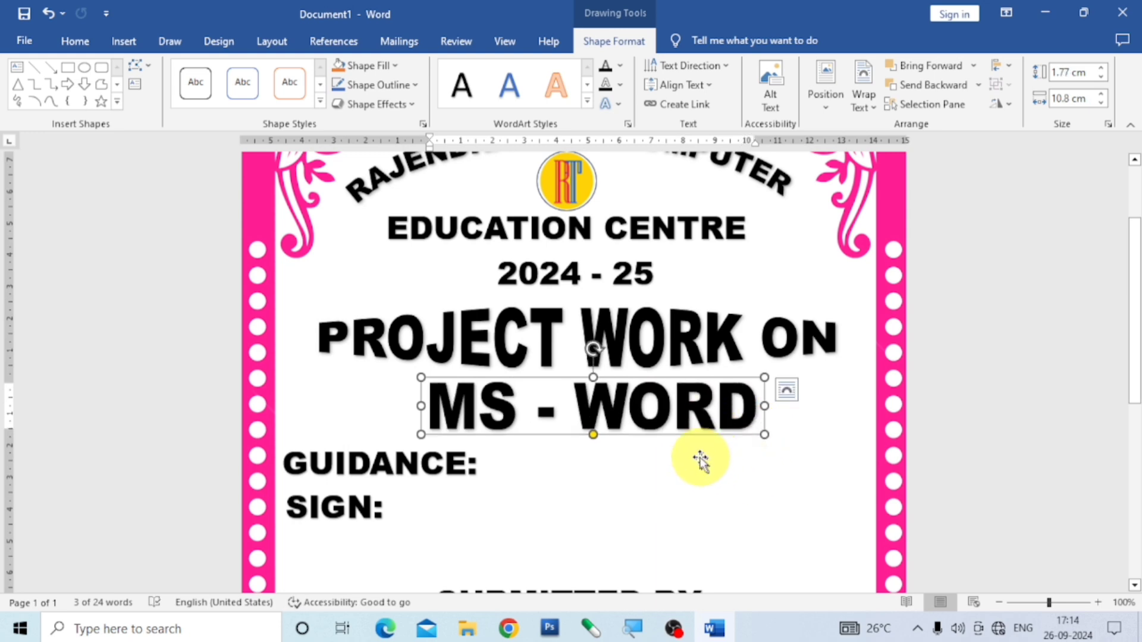
click(662, 504)
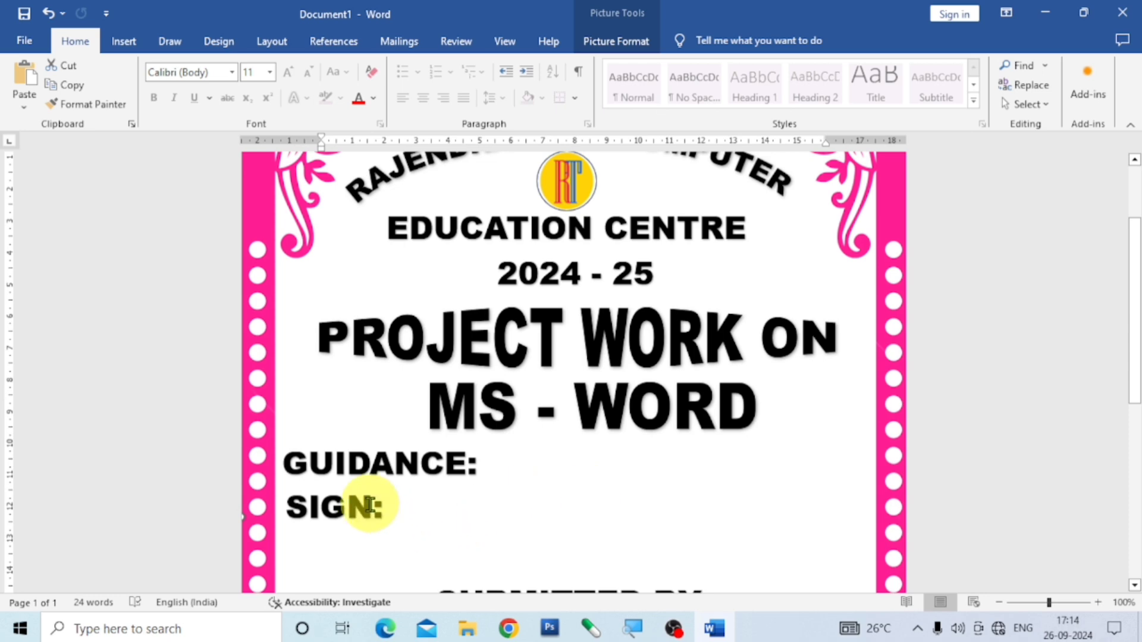
Move the "GUIDANCE:" and upper "SIGN:" WordArt together slightly down, away from the "MS - WORD" line.
click(348, 507)
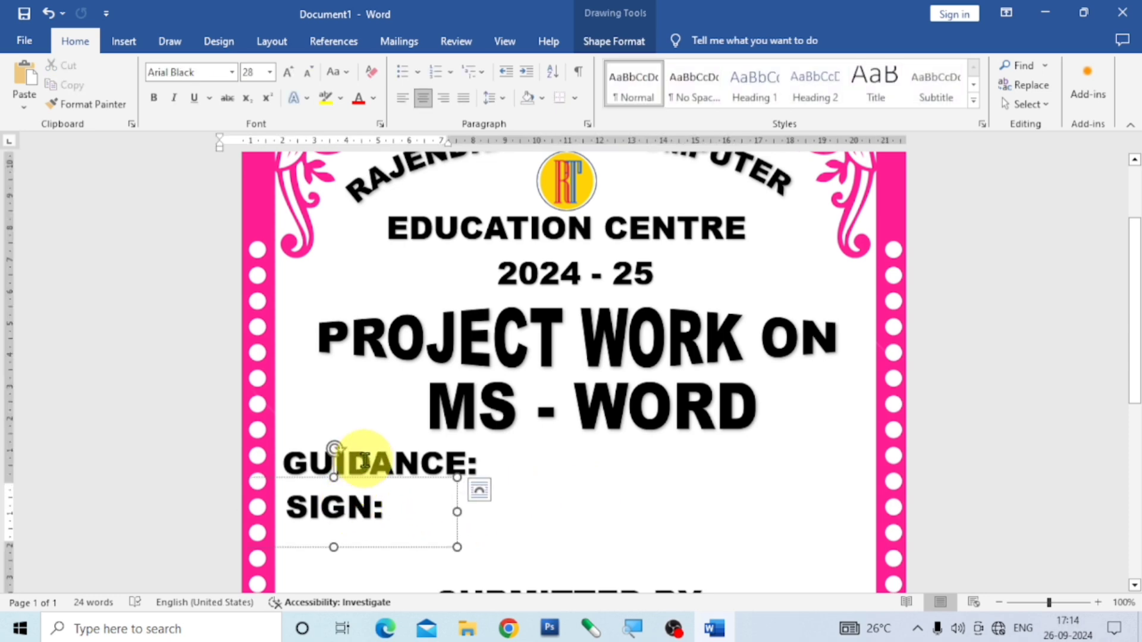
click(404, 456)
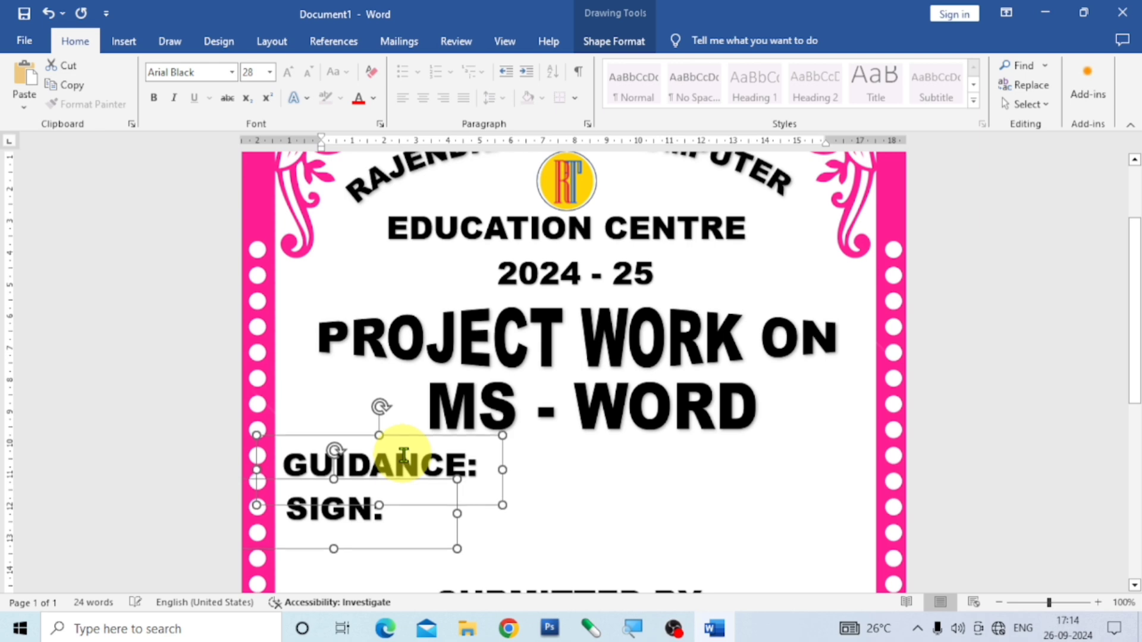
key(Down)
key(Down)
key(Down)
key(Down)
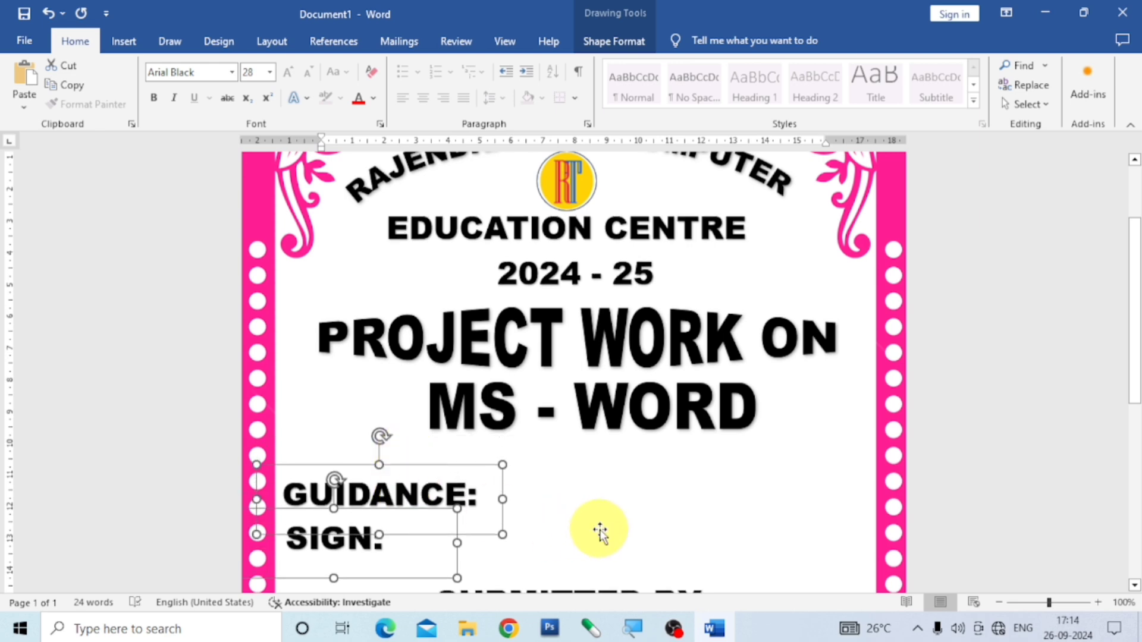
click(552, 479)
Move the "MS - WORD" WordArt slightly down and left to even the gap between "PROJECT WORK ON" and "GUIDANCE:".
scroll(535, 480, down, 3)
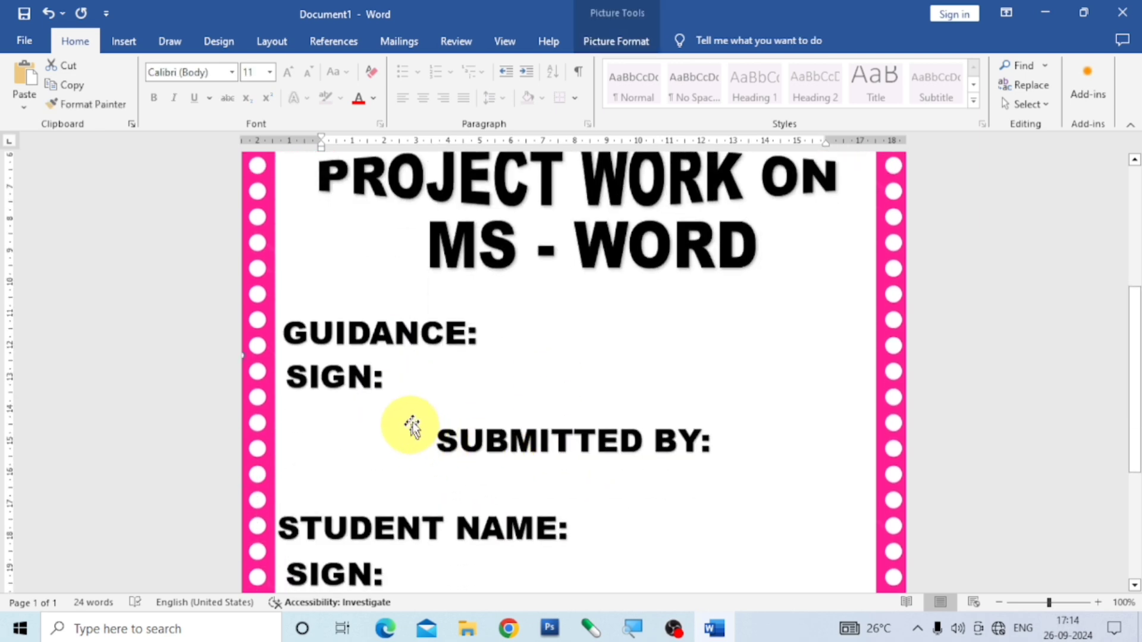
scroll(654, 386, up, 2)
scroll(677, 360, up, 1)
click(677, 360)
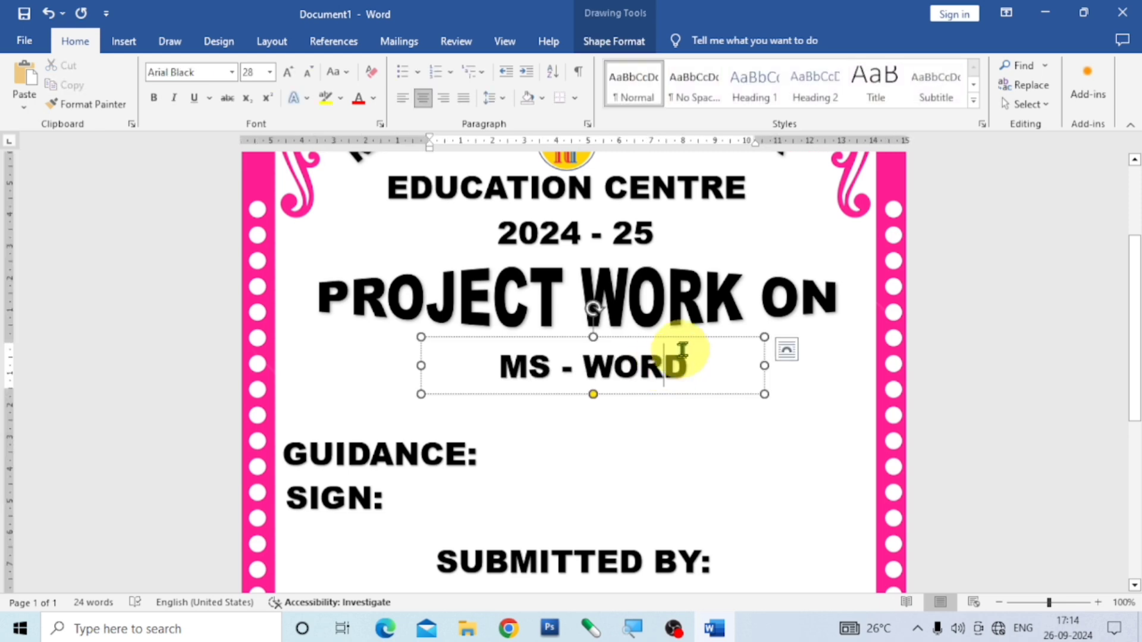
drag(687, 340, 678, 358)
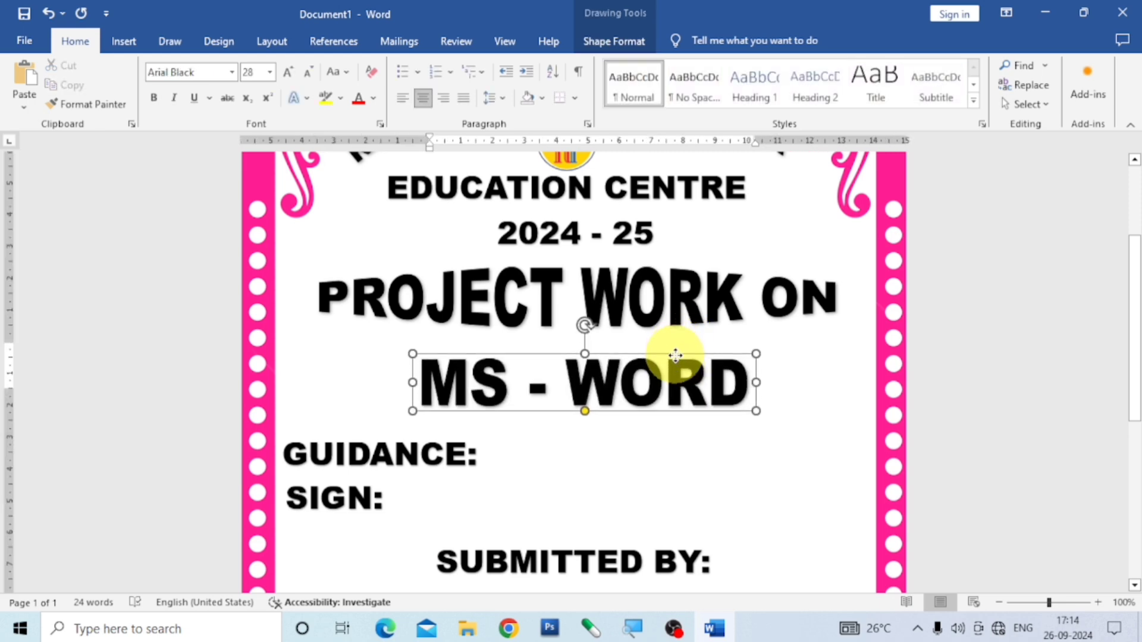
click(746, 483)
Draw a circle about 2.73 cm in diameter just above the bottom border of the page and nudge it right to centre it.
scroll(637, 516, down, 2)
scroll(637, 515, up, 5)
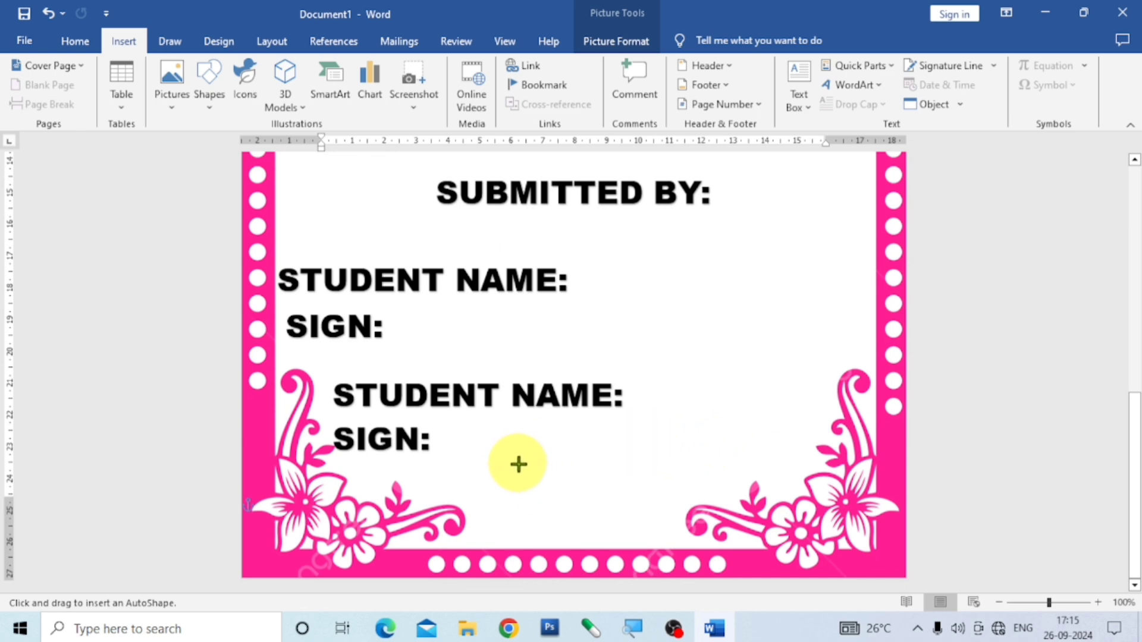
drag(512, 459, 596, 547)
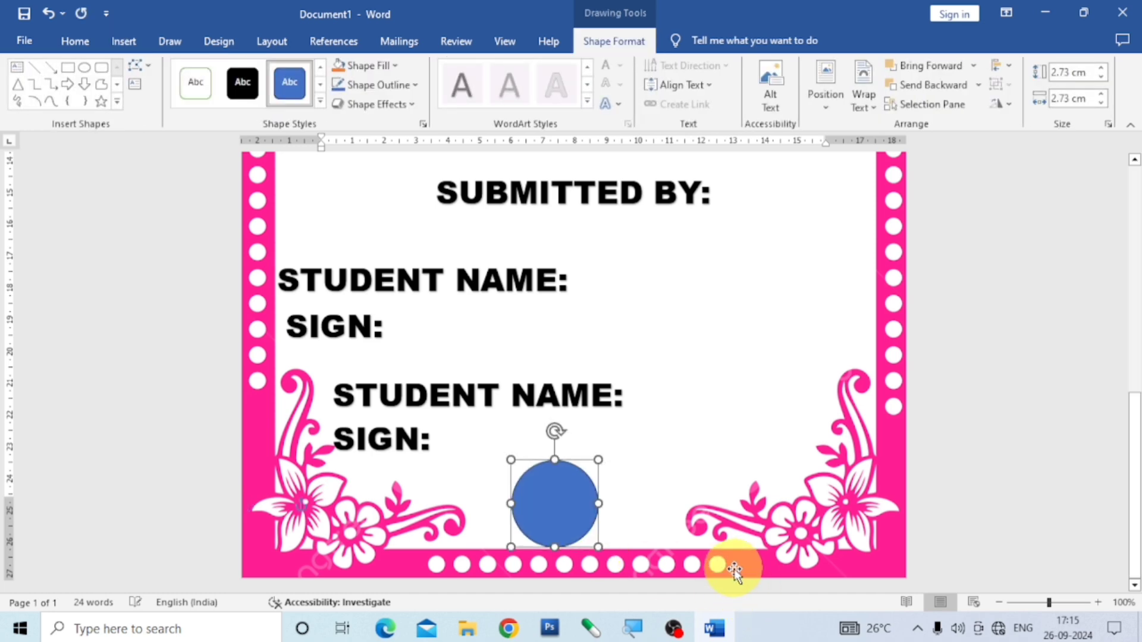
key(Right)
key(Right)
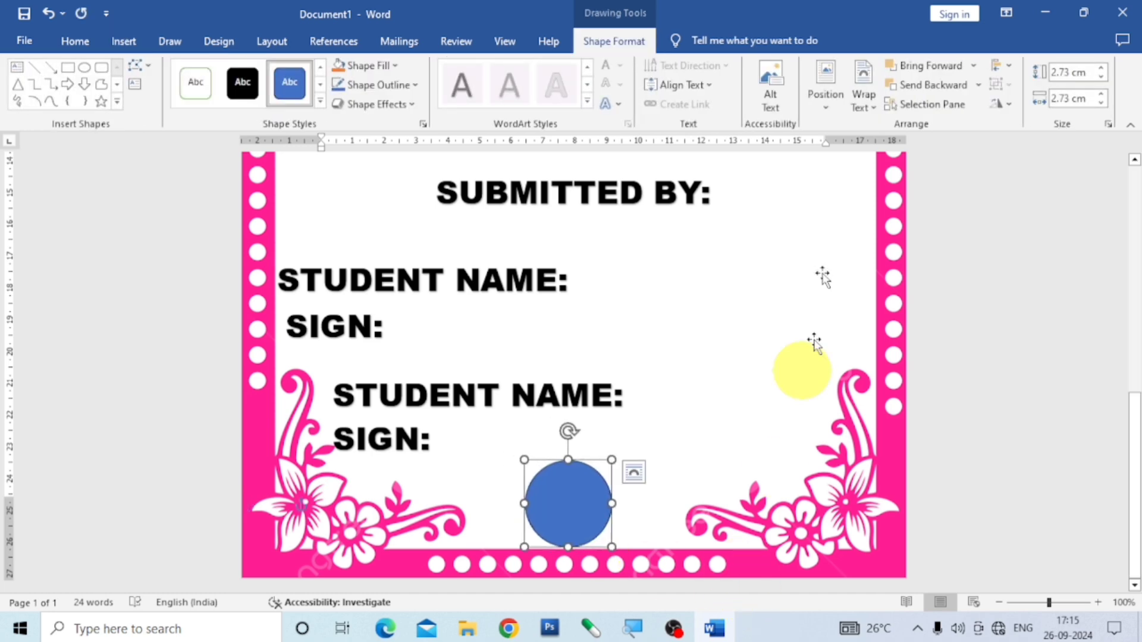
Fill the bottom circle with the picture file w5 from the imgs folder on the Desktop.
click(395, 64)
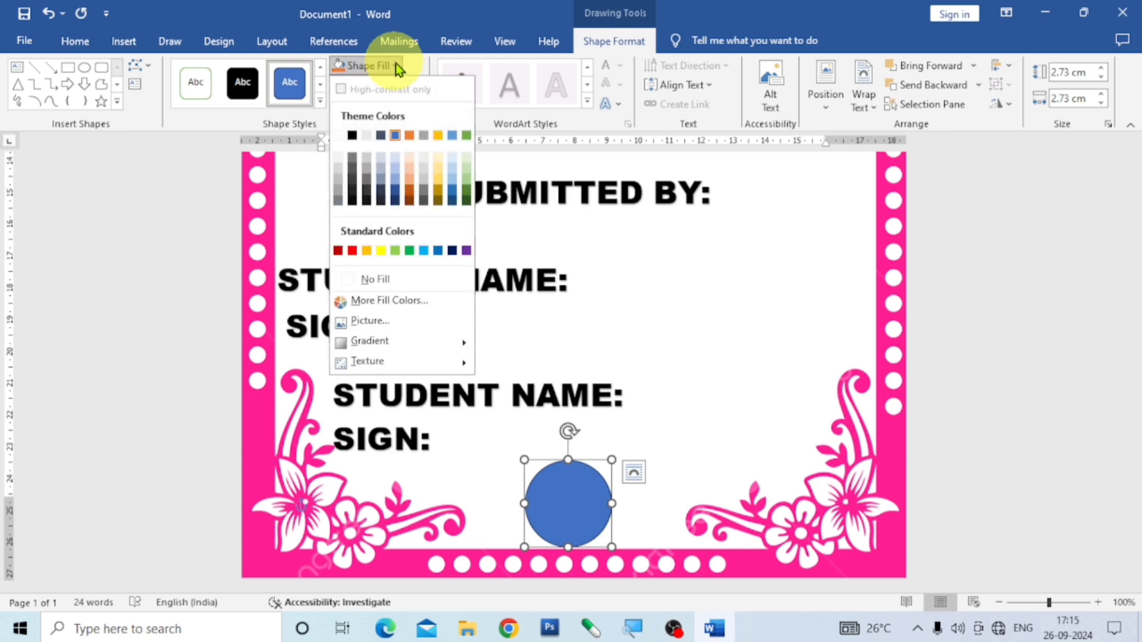
click(384, 318)
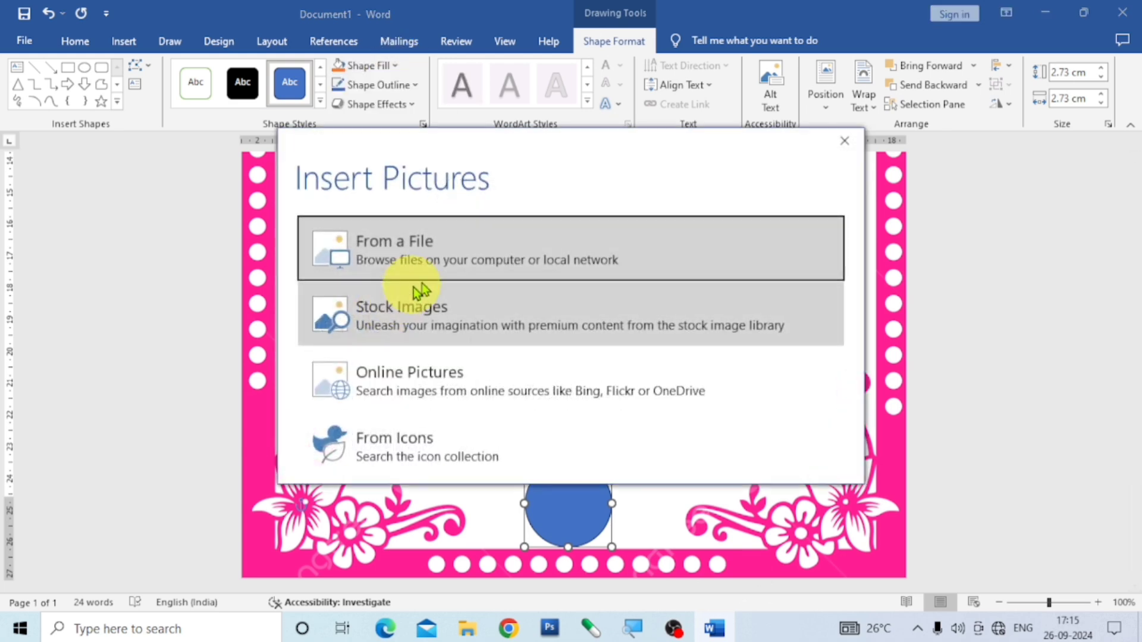
click(452, 262)
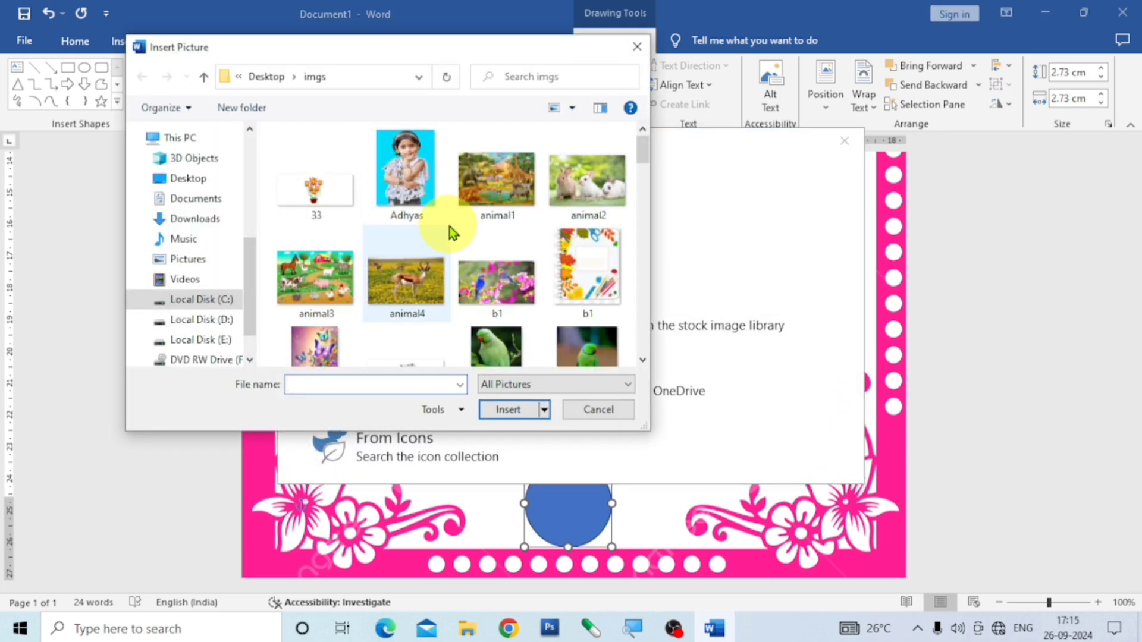
scroll(449, 226, down, 5)
scroll(452, 235, down, 10)
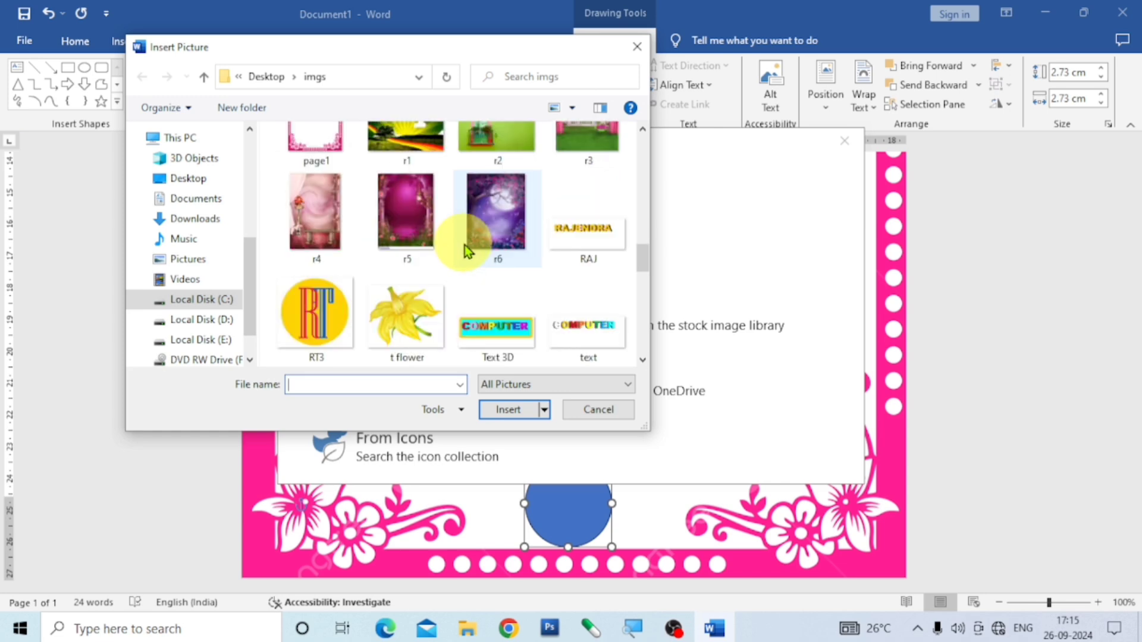
scroll(465, 245, down, 12)
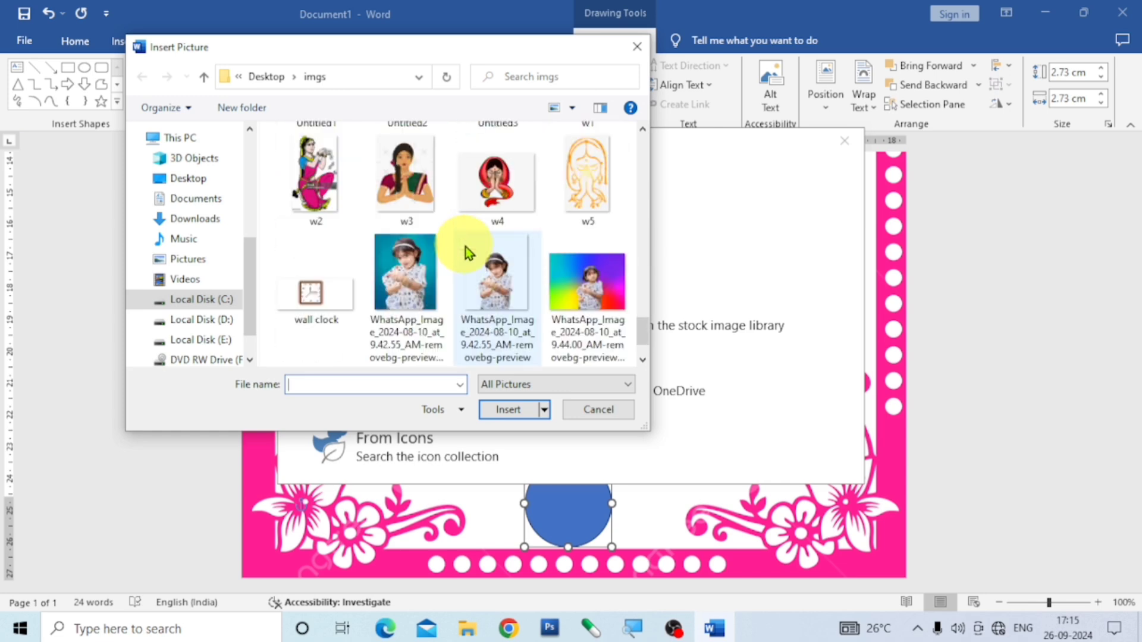
click(591, 210)
click(510, 410)
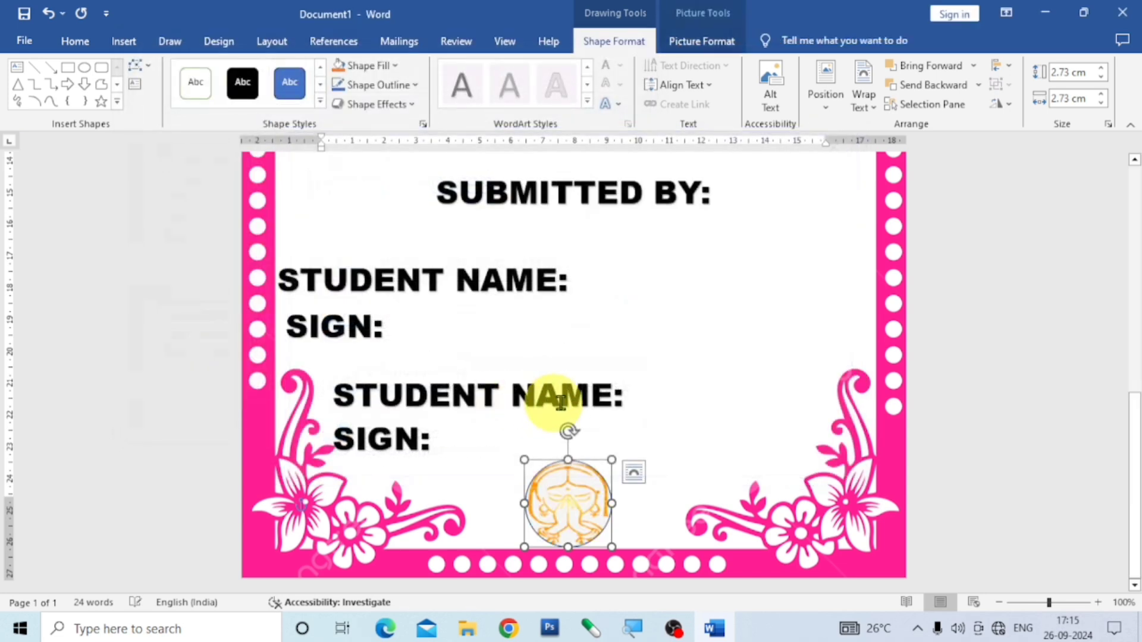
Remove the outline from the picture-filled circle at the bottom of the page.
click(418, 87)
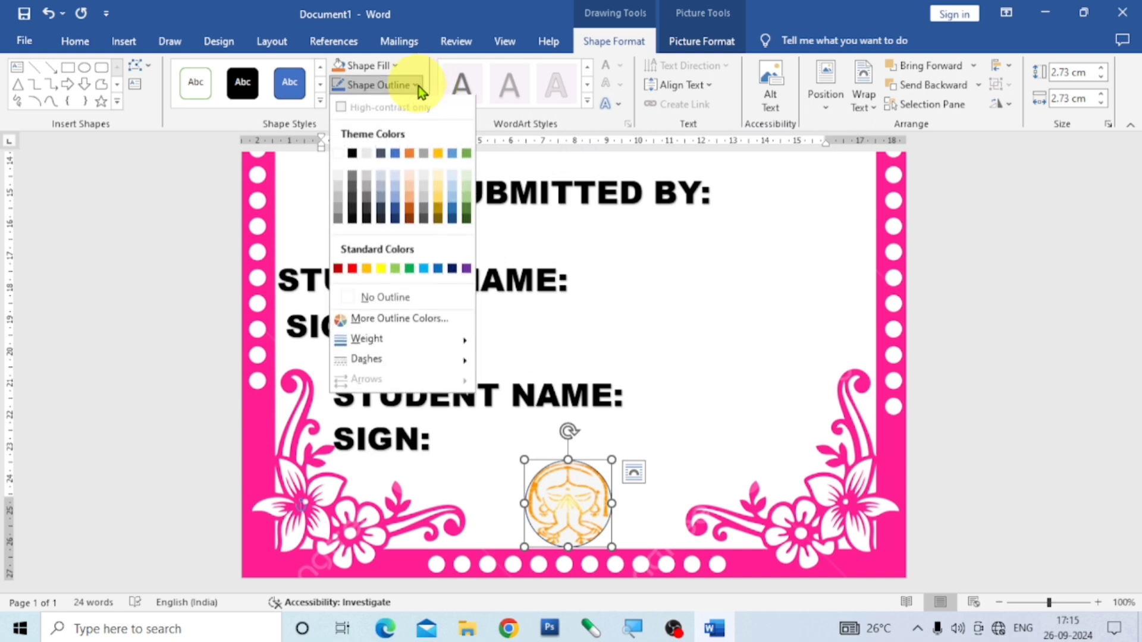
click(399, 296)
click(768, 412)
scroll(767, 411, up, 5)
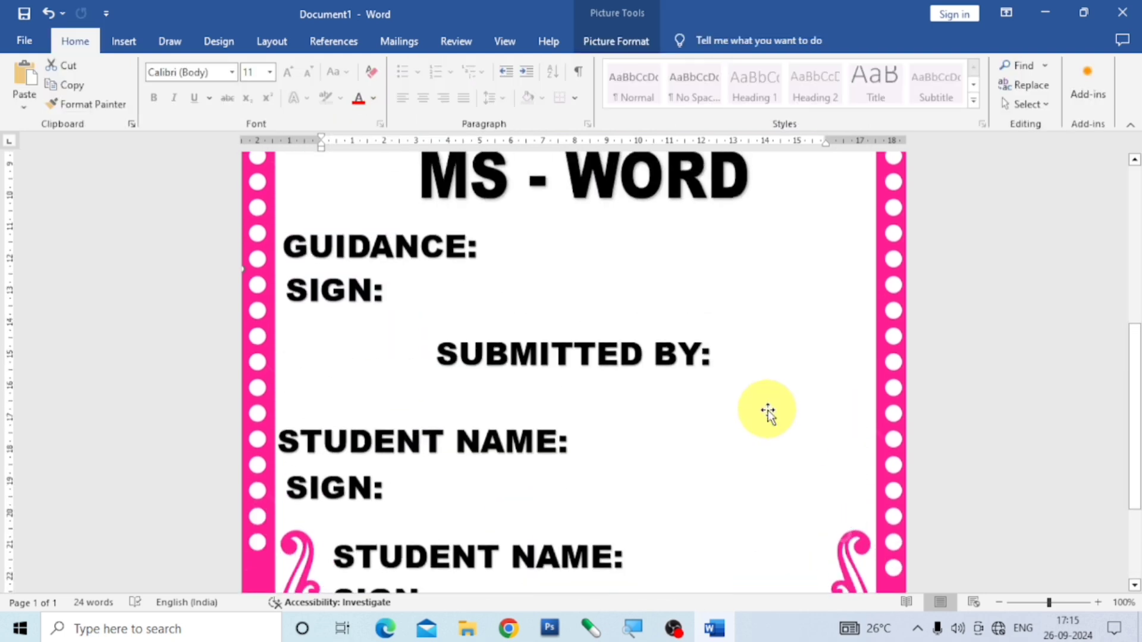
scroll(767, 411, up, 6)
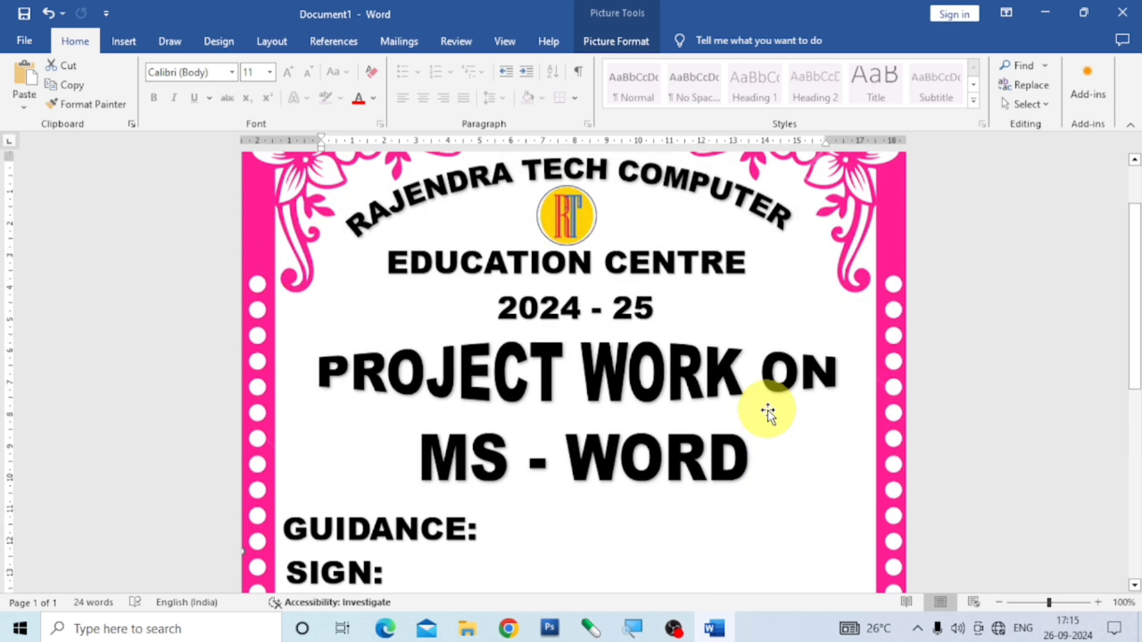